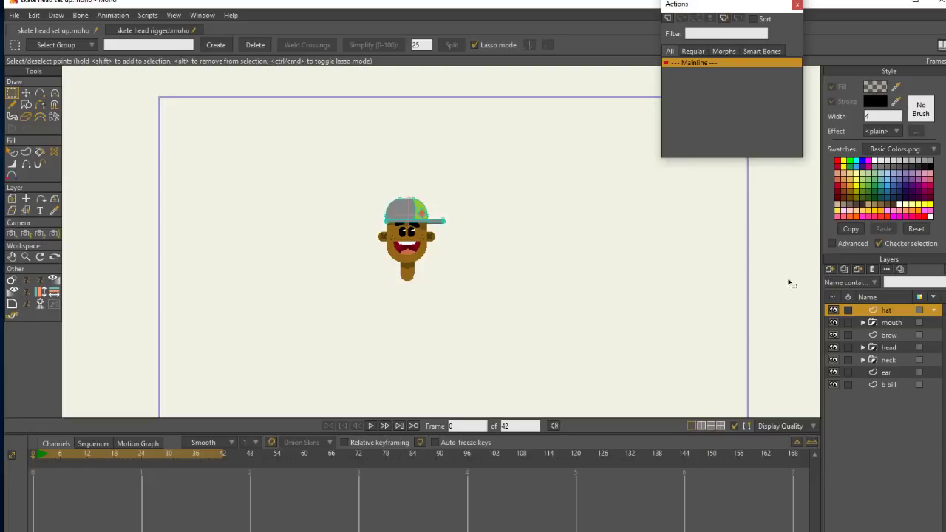
# Create a new bone layer and place all artwork layers from hat down to b bill inside it
pyautogui.click(829, 271)
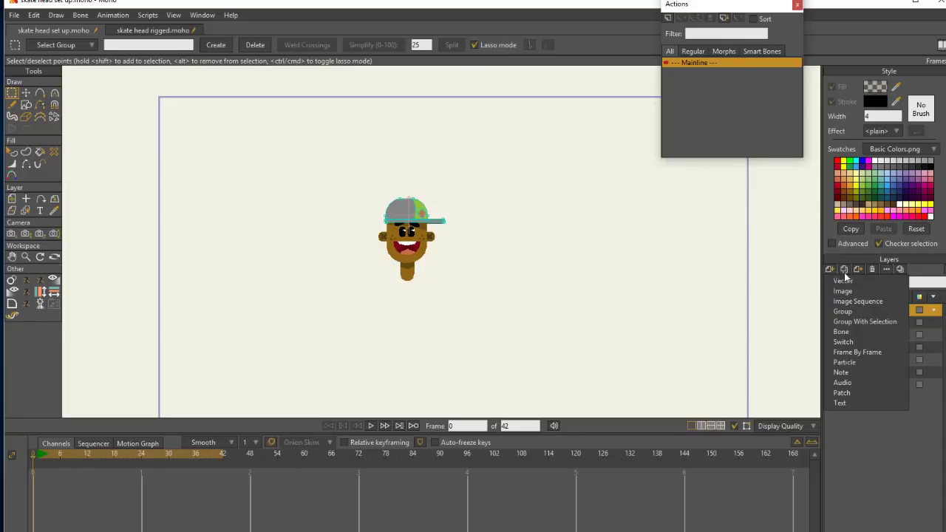
pyautogui.click(855, 332)
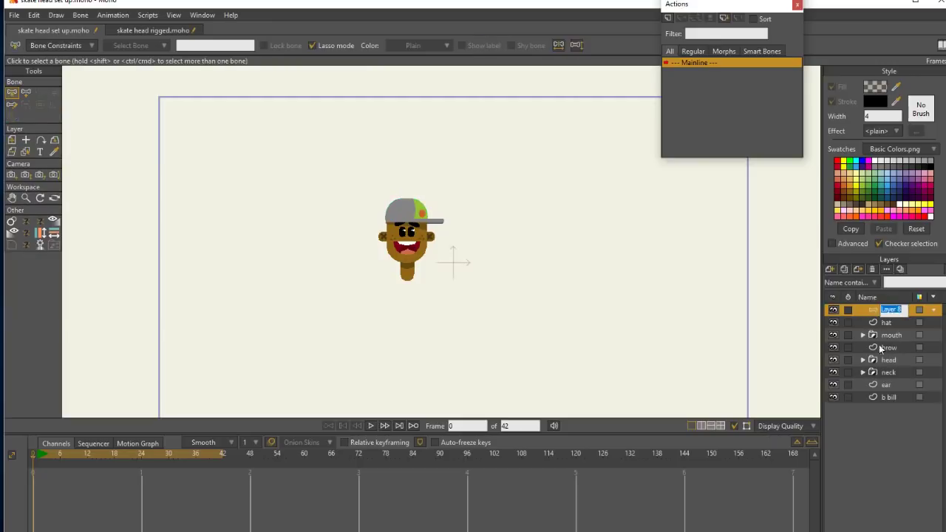
pyautogui.click(892, 325)
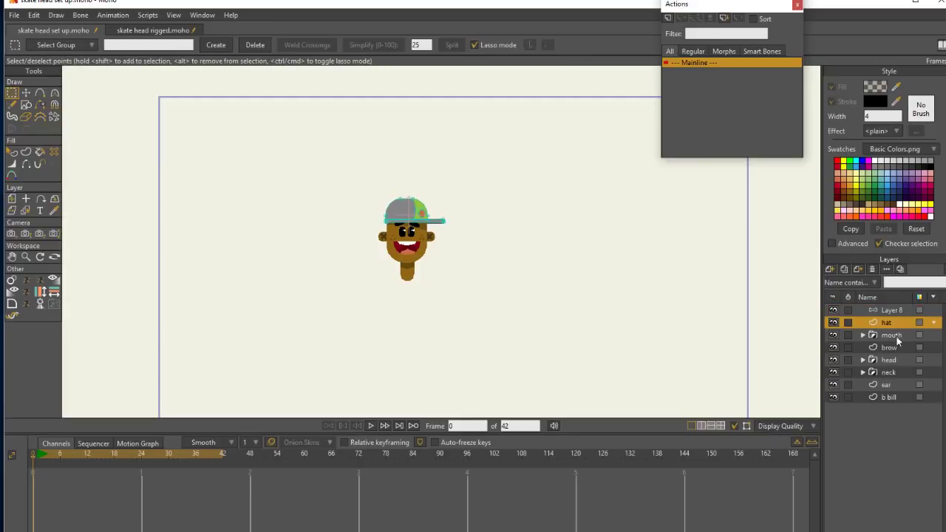
pyautogui.keyDown('shift'); pyautogui.click(893, 398); pyautogui.keyUp('shift')
pyautogui.moveTo(885, 323)
pyautogui.mouseDown()
pyautogui.moveTo(903, 298)
pyautogui.moveTo(887, 309)
pyautogui.moveTo(895, 312)
pyautogui.mouseUp()
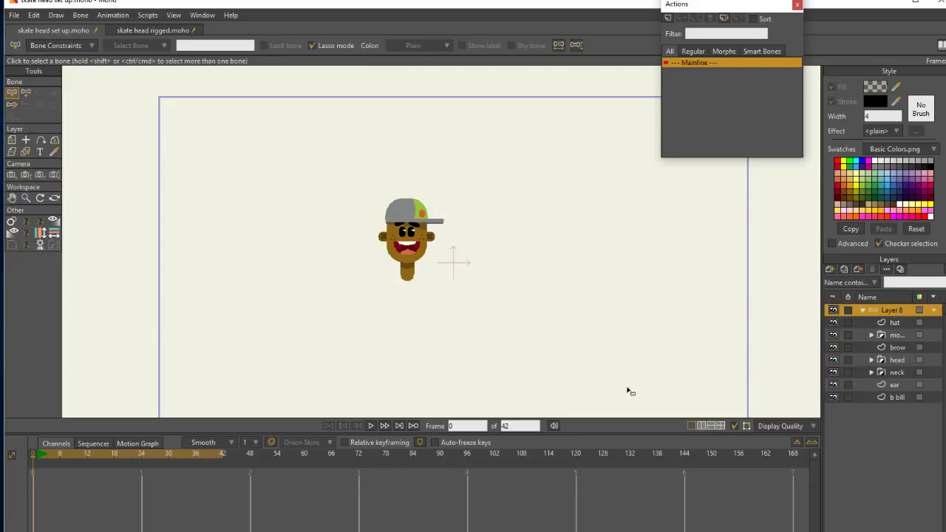
# Rename the new bone layer as Con
pyautogui.doubleClick(893, 310)
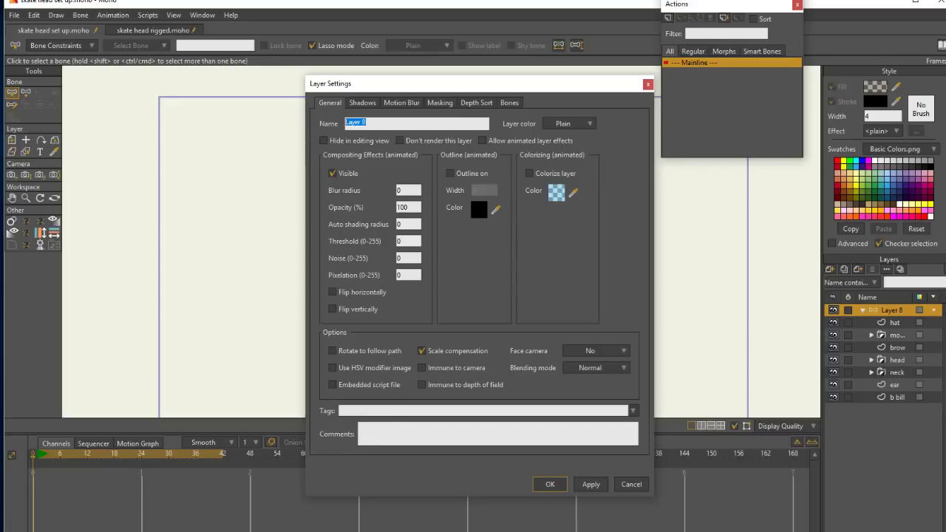
pyautogui.write('Con')
pyautogui.click(550, 484)
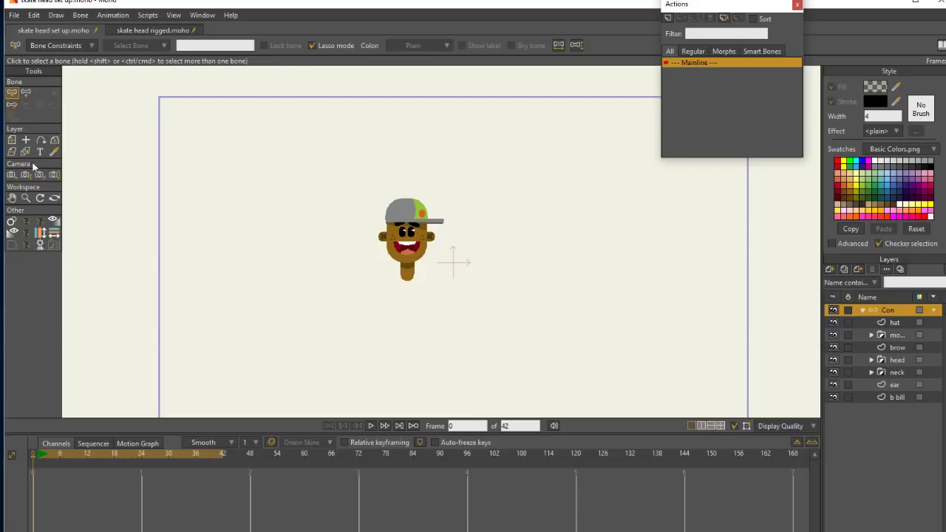
# Enlarge the Con layer to a scale of about 2.53 and reposition it at about X 0.39, Y -0.29
pyautogui.click(13, 141)
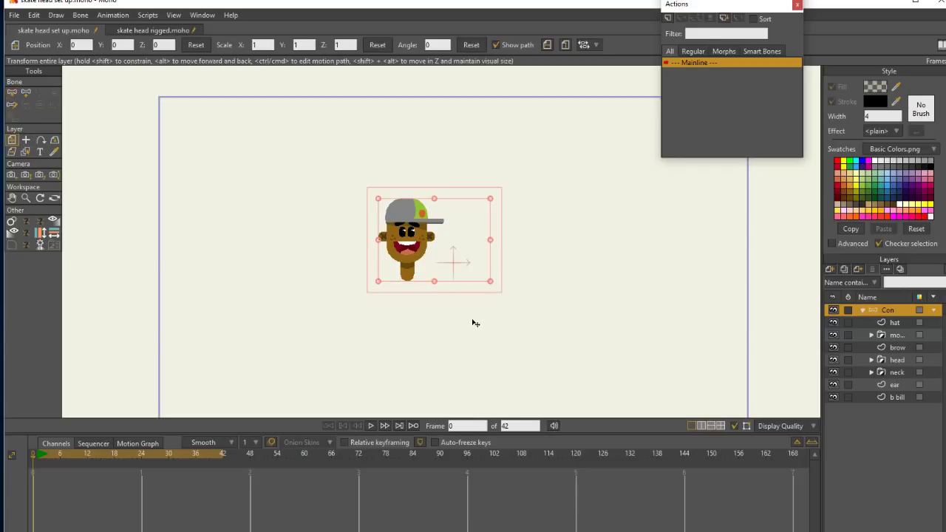
pyautogui.moveTo(490, 289); pyautogui.dragTo(533, 294)
pyautogui.hotkey('ctrl', 'z')
pyautogui.moveTo(493, 286); pyautogui.dragTo(474, 269)
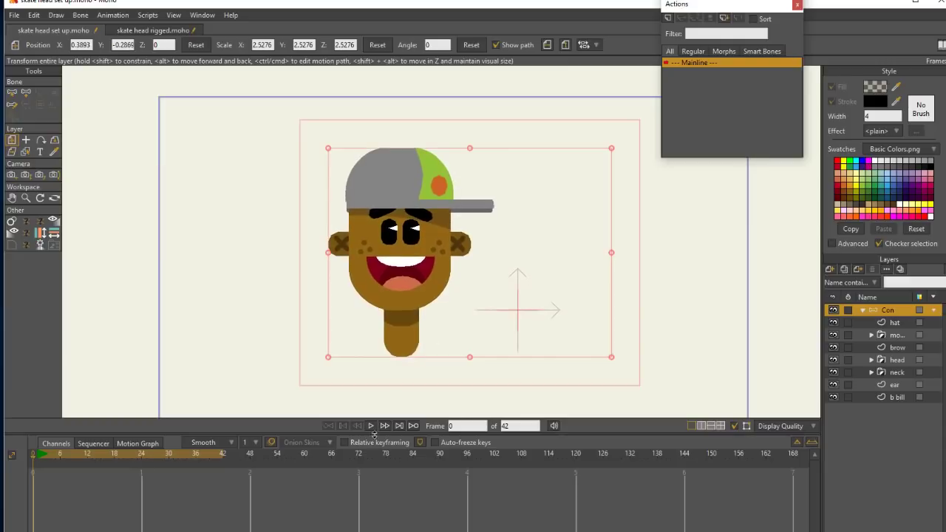
# Add a horizontal root bone at the neck's base, a vertical neck bone and a head bone reaching up into the hat
pyautogui.click(12, 93)
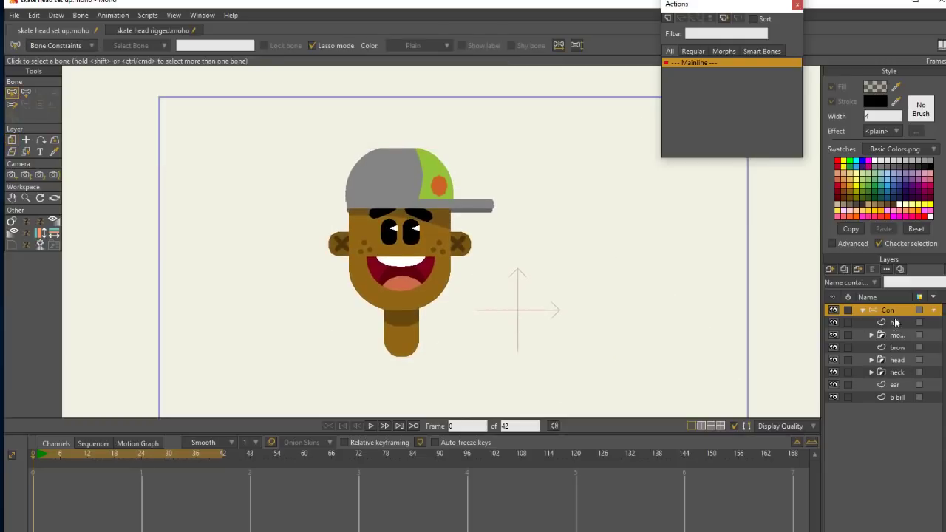
pyautogui.click(26, 93)
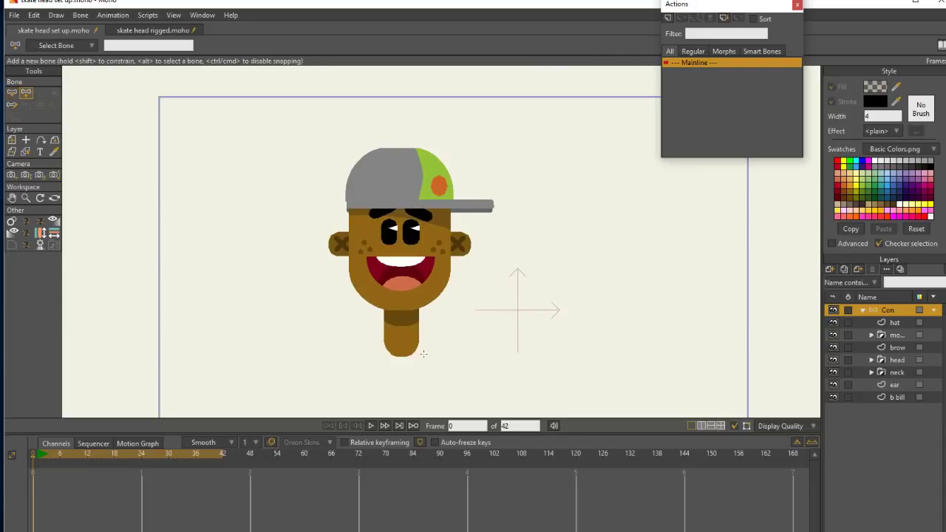
pyautogui.moveTo(402, 357); pyautogui.dragTo(499, 356)
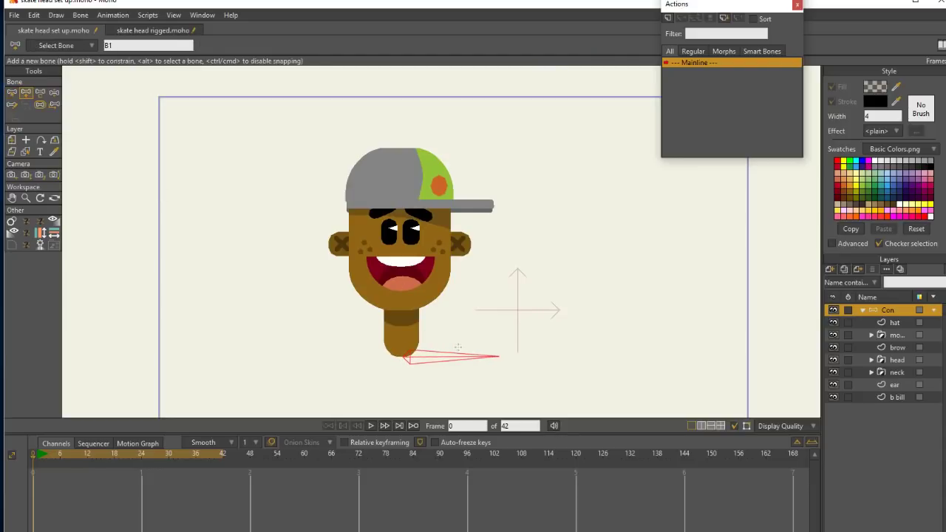
pyautogui.moveTo(404, 356); pyautogui.dragTo(402, 163)
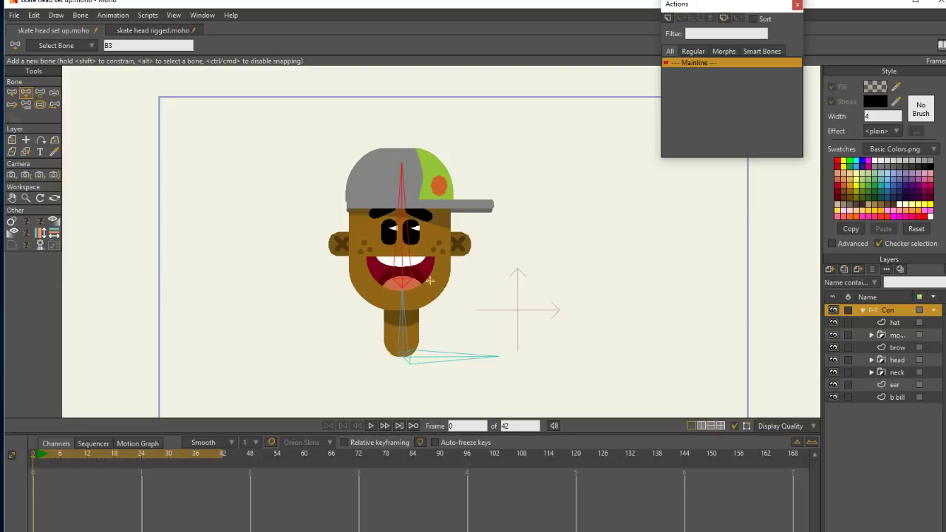
# Set the bone strength of all three bones to 0
pyautogui.click(14, 93)
pyautogui.moveTo(543, 183)
pyautogui.mouseDown()
pyautogui.moveTo(416, 114)
pyautogui.moveTo(315, 339)
pyautogui.moveTo(572, 317)
pyautogui.moveTo(422, 131)
pyautogui.mouseUp()
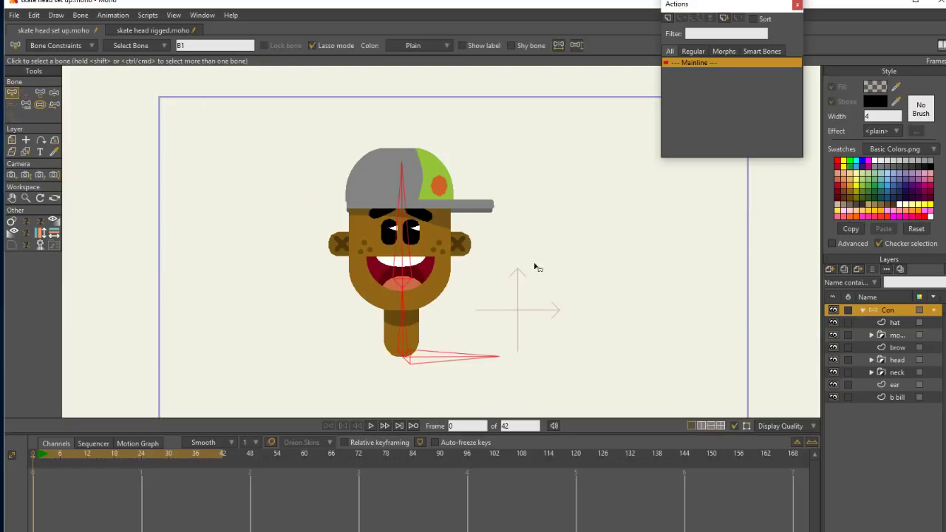
pyautogui.click(40, 106)
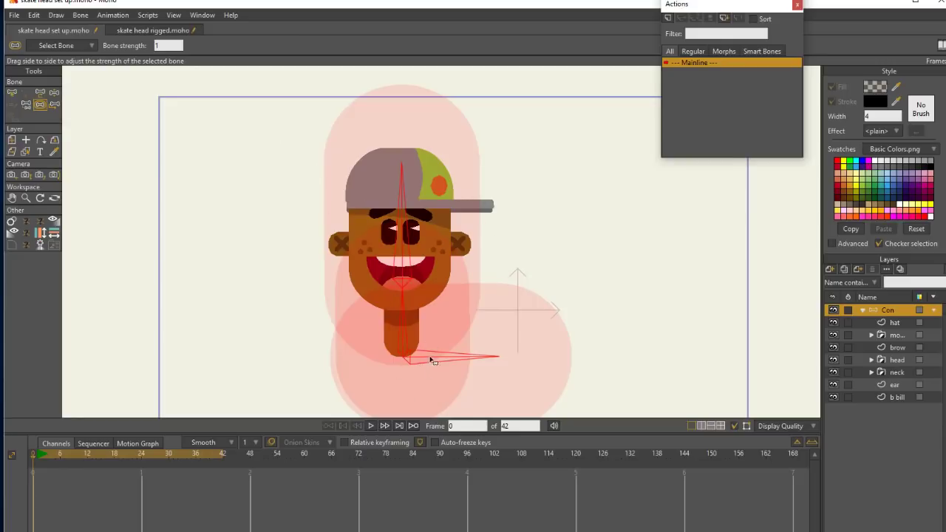
pyautogui.moveTo(433, 359); pyautogui.dragTo(244, 379)
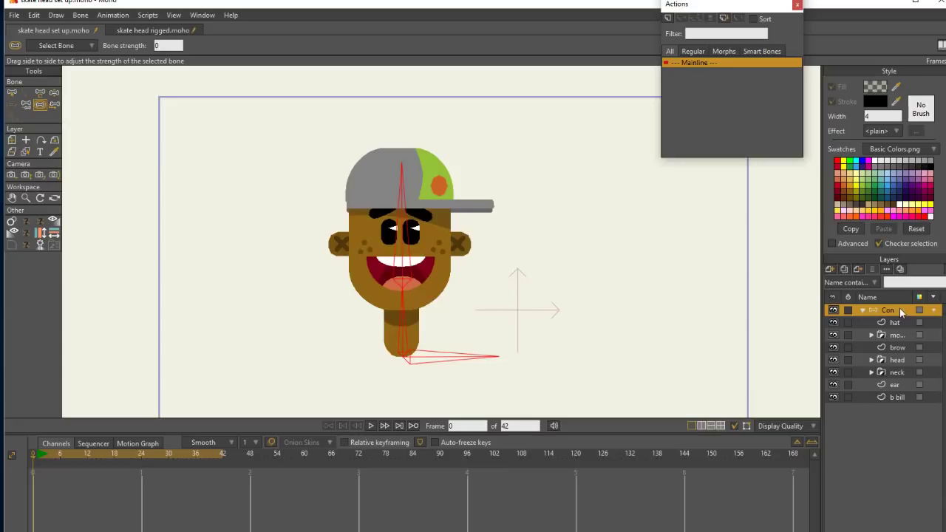
# Bind the hat, mouth, brow and head layers to the head bone
pyautogui.click(18, 92)
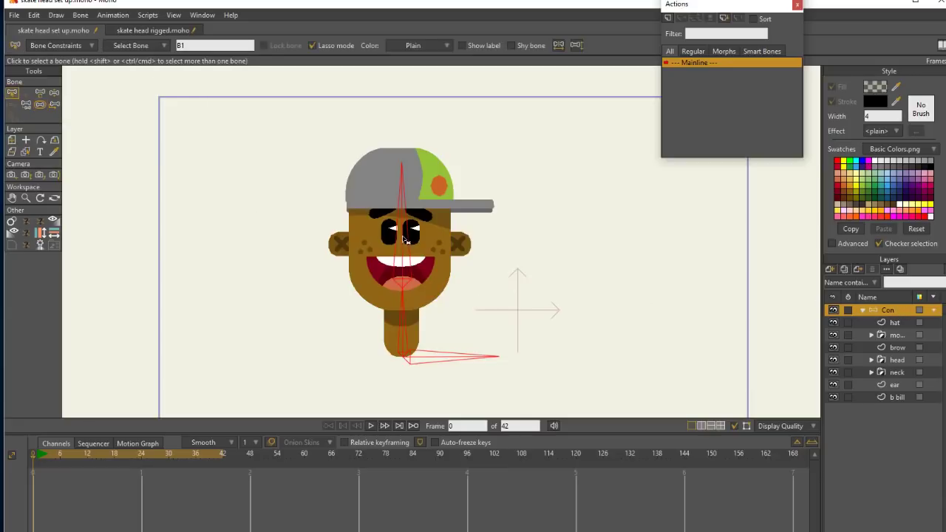
pyautogui.click(404, 238)
pyautogui.click(900, 324)
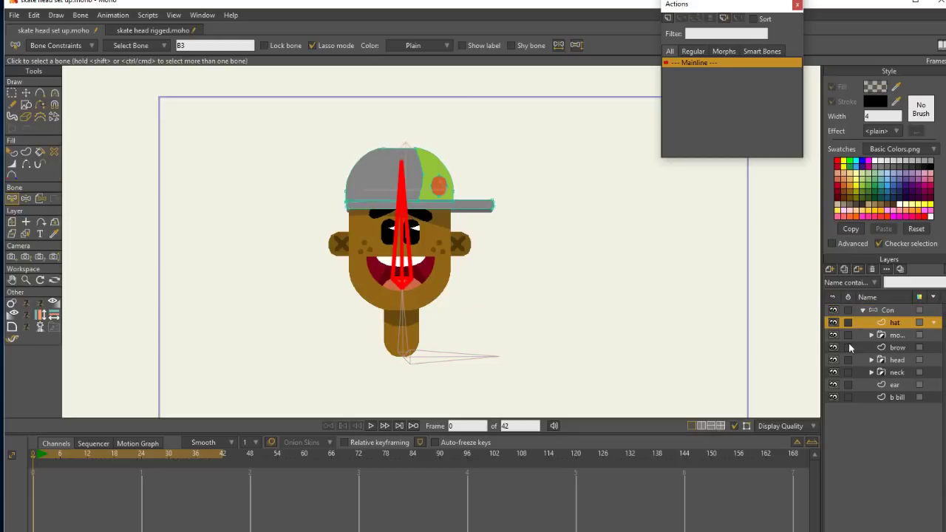
pyautogui.click(41, 198)
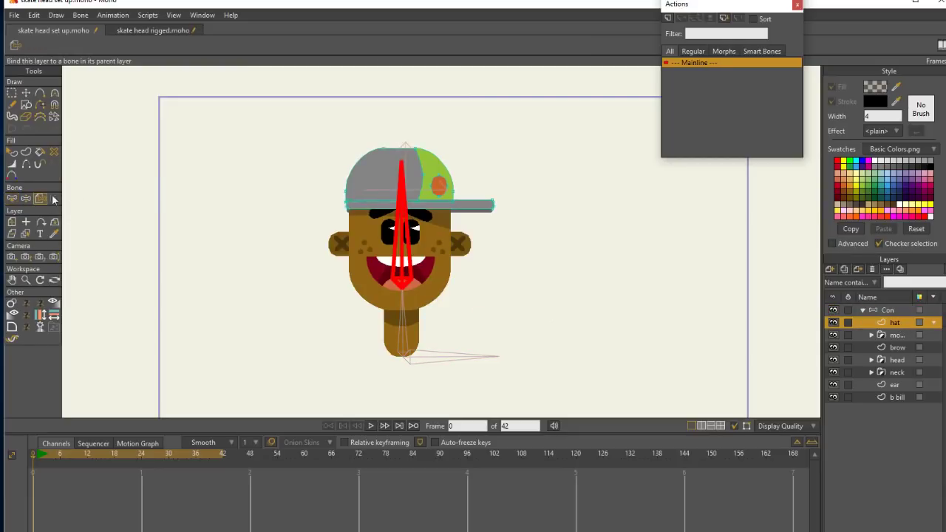
pyautogui.click(896, 336)
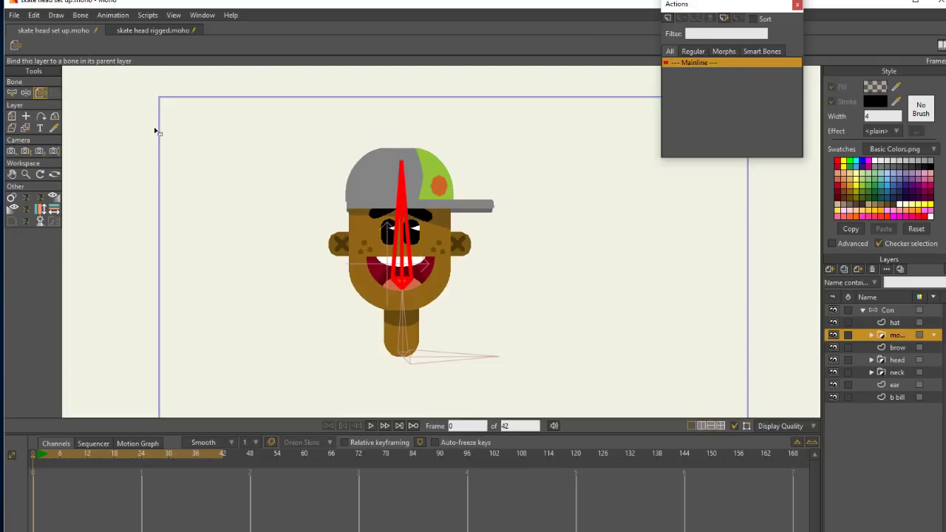
pyautogui.click(896, 349)
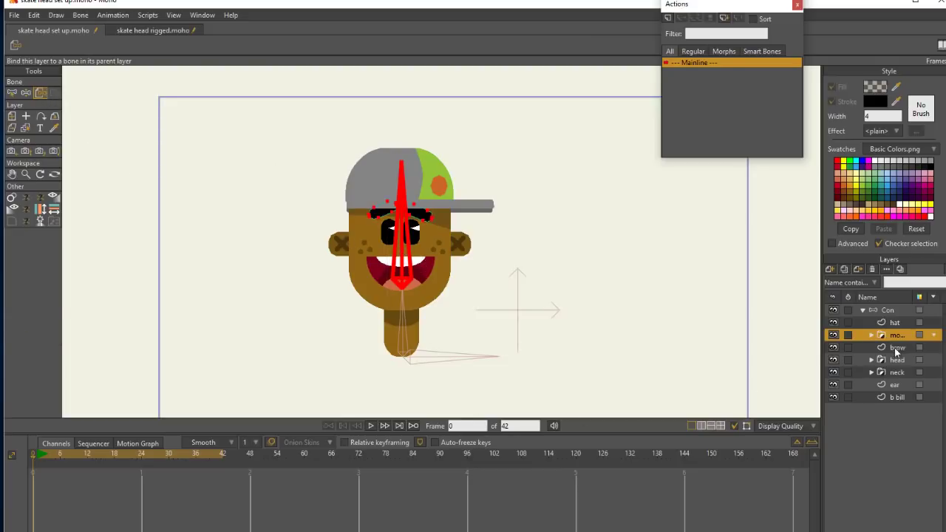
pyautogui.click(40, 199)
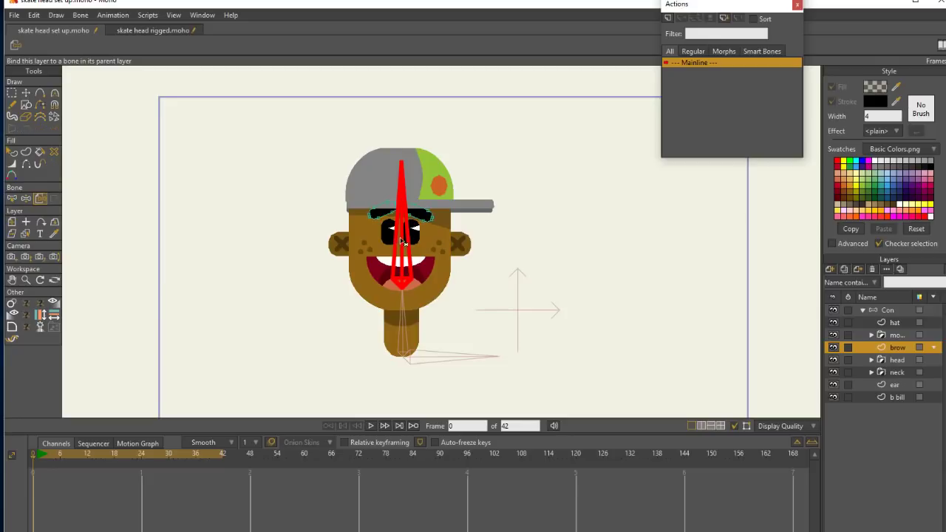
pyautogui.click(895, 360)
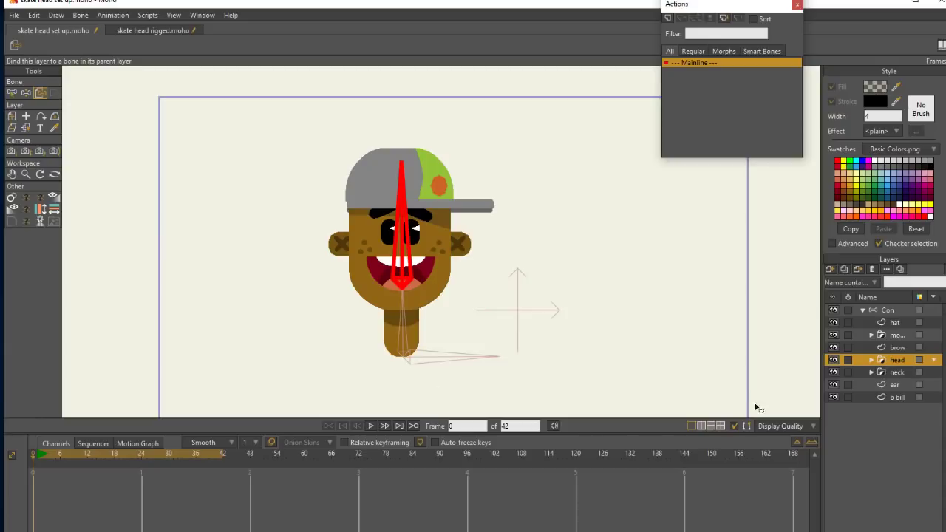
# Bind the neck layer to the neck bone, and the ear and b bill layers to the head bone
pyautogui.click(898, 372)
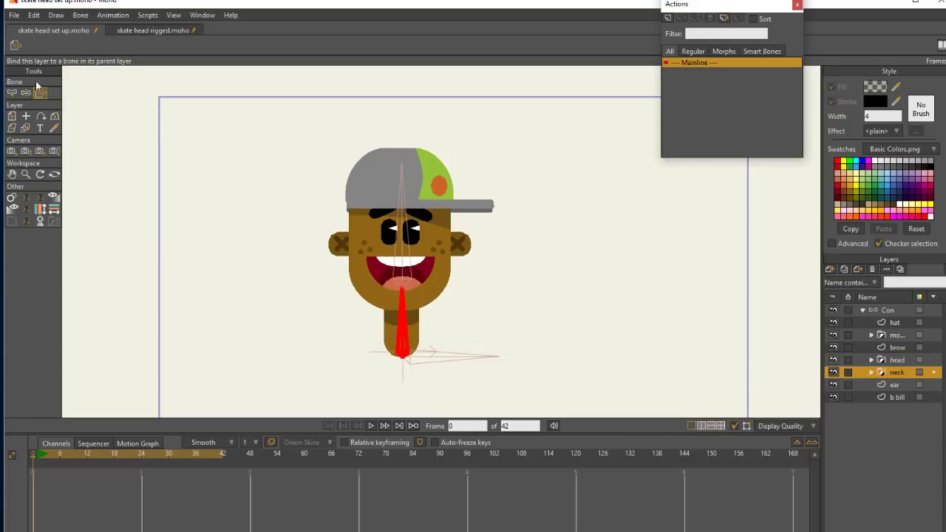
pyautogui.click(895, 312)
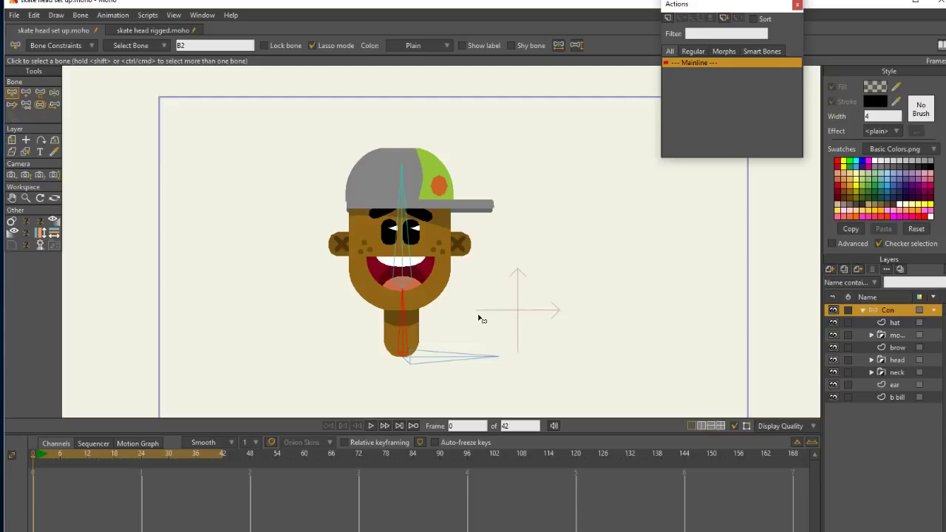
pyautogui.click(903, 374)
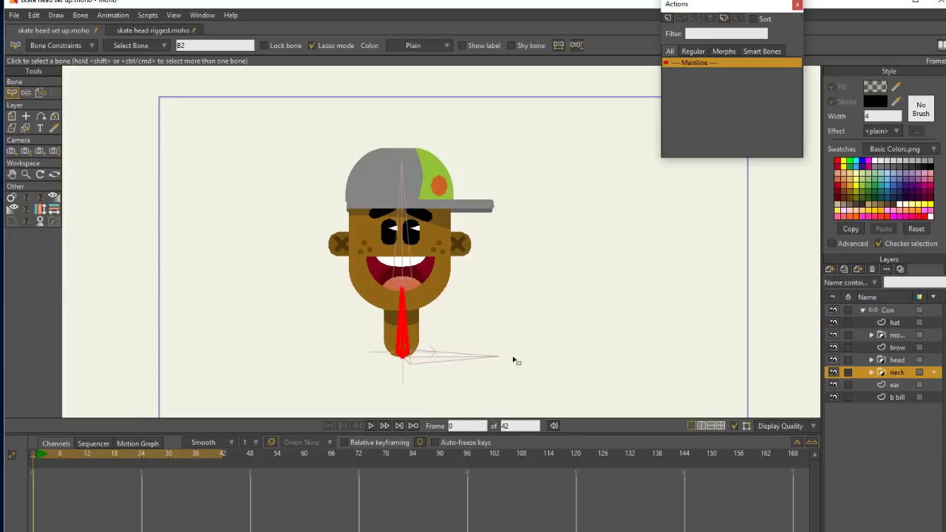
pyautogui.click(41, 93)
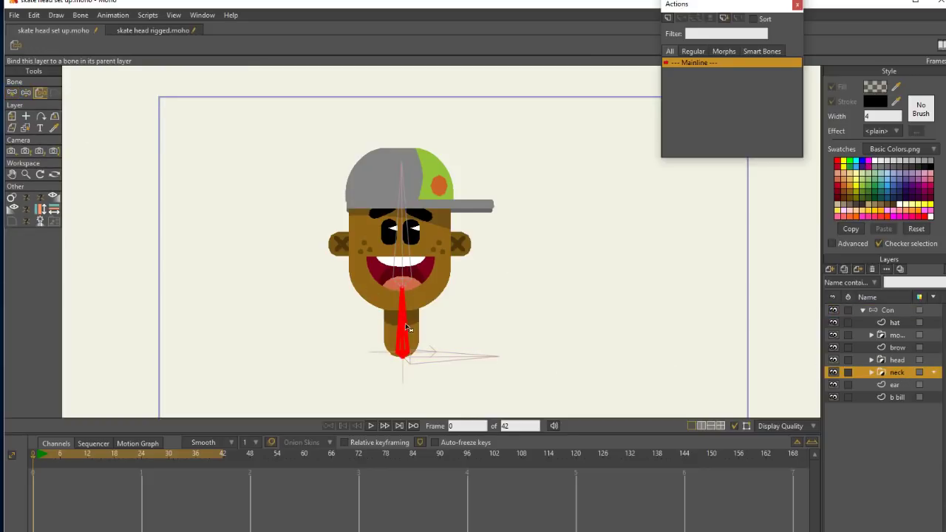
pyautogui.click(896, 385)
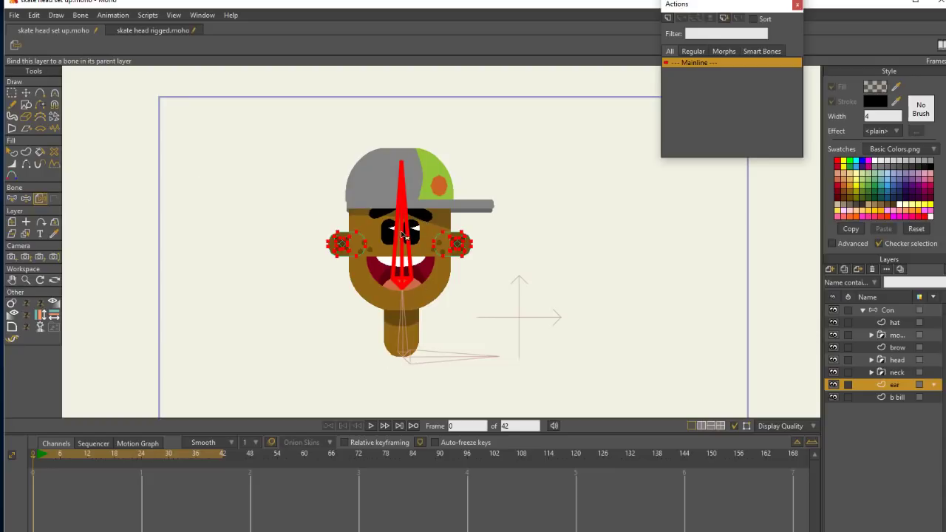
pyautogui.click(903, 398)
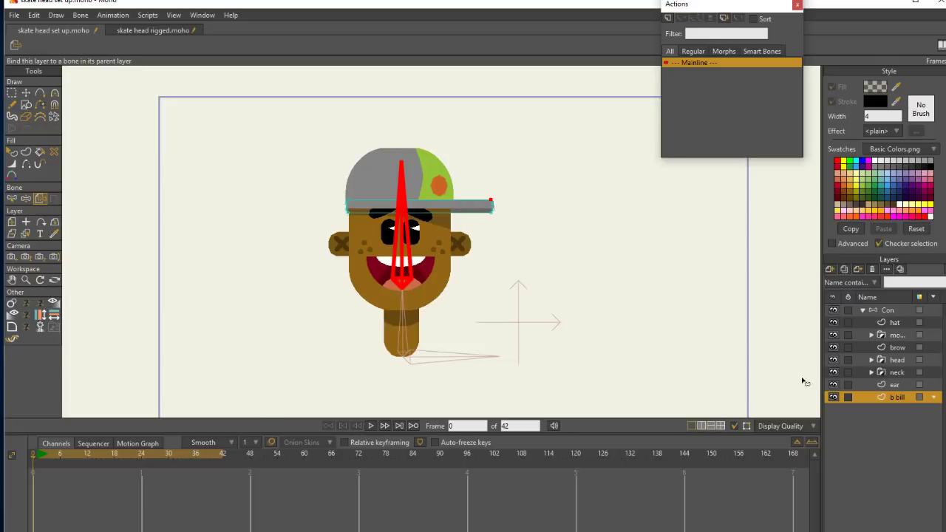
# Test the Con layer's rig by manipulating its head and neck bones
pyautogui.click(892, 311)
pyautogui.click(55, 93)
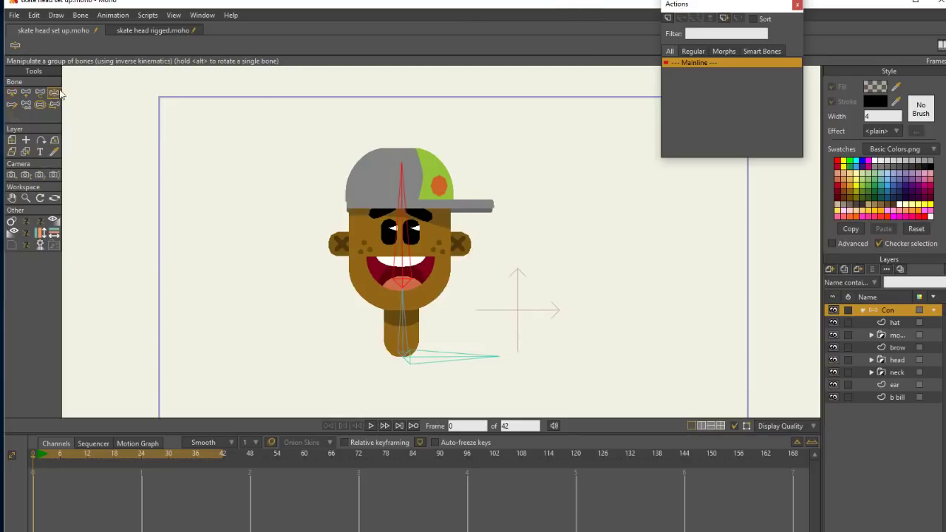
pyautogui.moveTo(402, 234)
pyautogui.mouseDown()
pyautogui.moveTo(388, 238)
pyautogui.moveTo(443, 258)
pyautogui.moveTo(370, 252)
pyautogui.moveTo(405, 240)
pyautogui.mouseUp()
pyautogui.moveTo(403, 319); pyautogui.dragTo(403, 318)
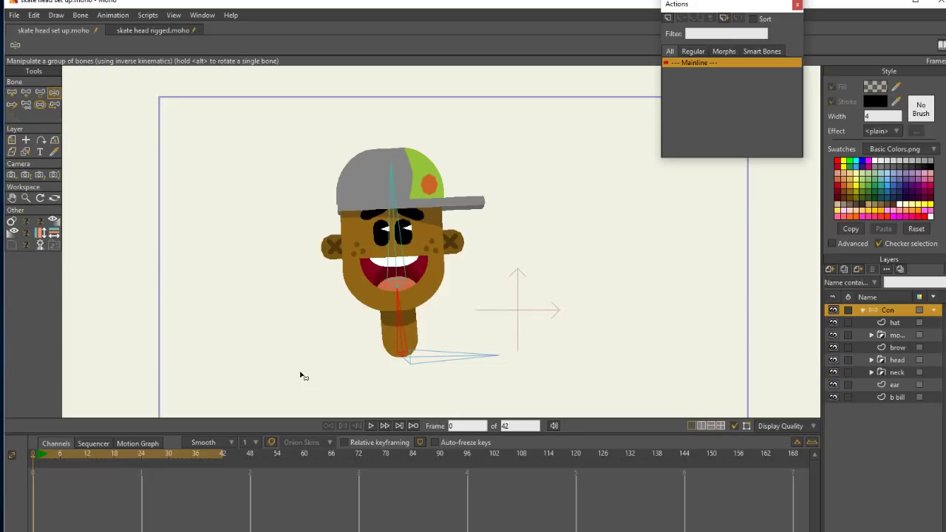
# Switch to skate head rigged.moho and try out its sq st, eyes s s and head turn smart bones
pyautogui.click(154, 30)
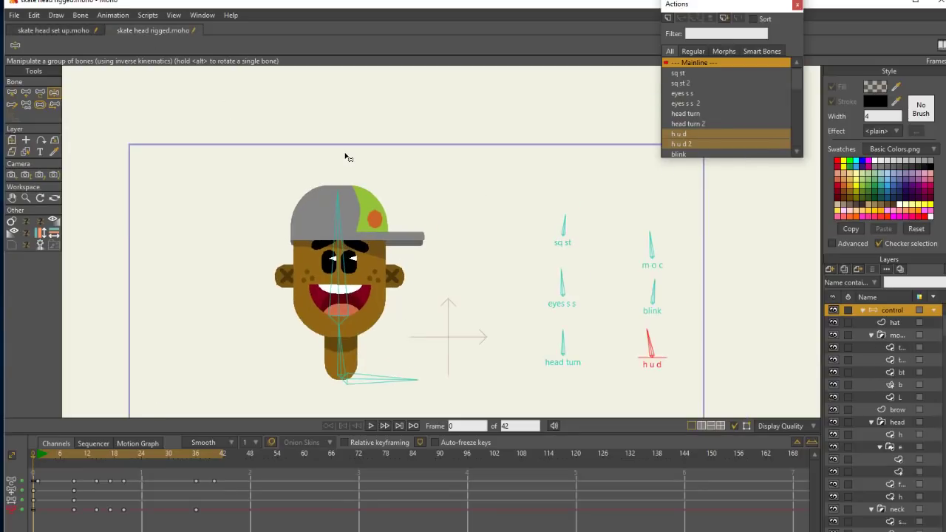
pyautogui.moveTo(32, 456); pyautogui.dragTo(28, 491)
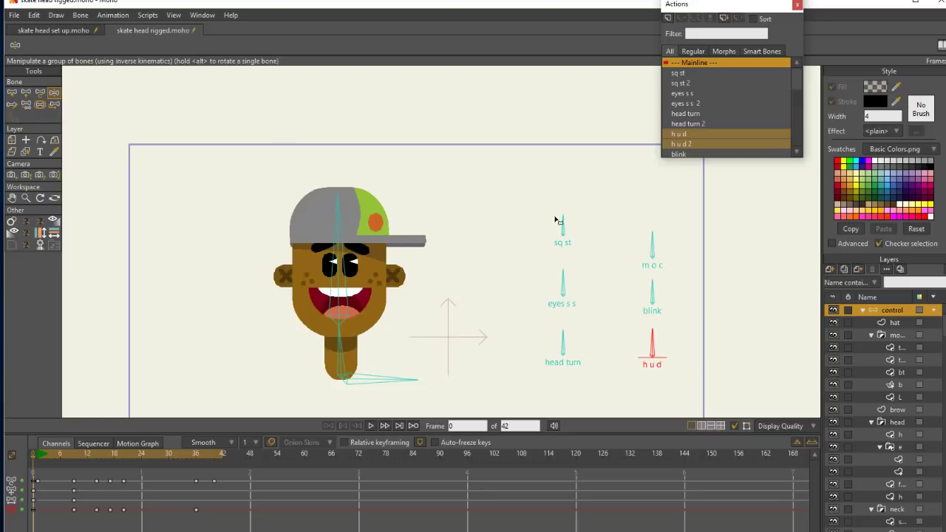
pyautogui.moveTo(562, 219)
pyautogui.mouseDown()
pyautogui.moveTo(544, 234)
pyautogui.moveTo(560, 216)
pyautogui.mouseUp()
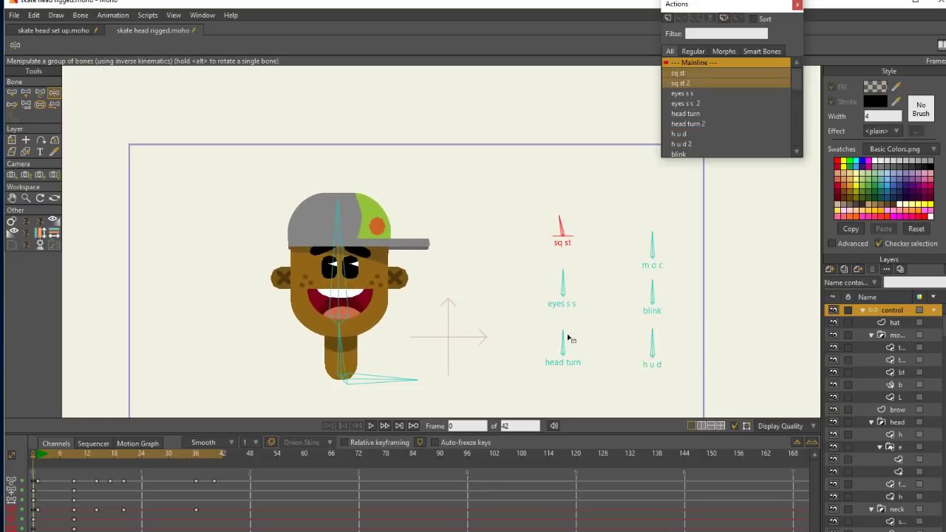
pyautogui.moveTo(564, 276)
pyautogui.mouseDown()
pyautogui.moveTo(547, 289)
pyautogui.moveTo(565, 279)
pyautogui.mouseUp()
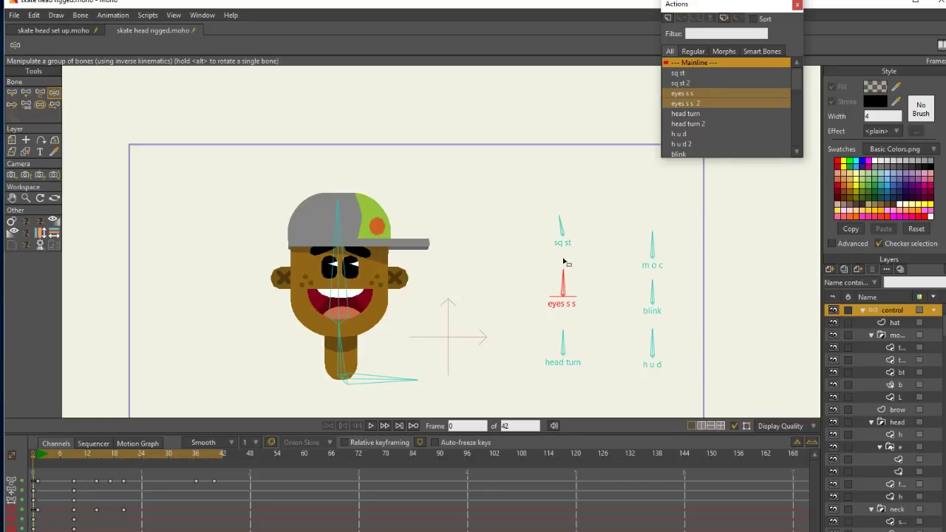
pyautogui.moveTo(564, 338)
pyautogui.mouseDown()
pyautogui.moveTo(566, 348)
pyautogui.moveTo(540, 350)
pyautogui.moveTo(507, 392)
pyautogui.moveTo(562, 330)
pyautogui.mouseUp()
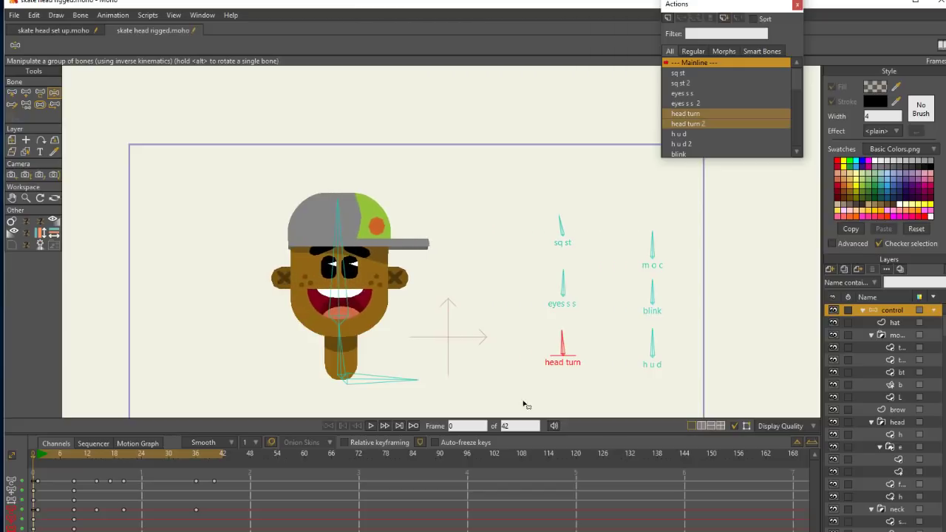
# Try out the m o c, blink and h u d smart bones in the finished rig
pyautogui.moveTo(653, 239)
pyautogui.mouseDown()
pyautogui.moveTo(638, 255)
pyautogui.moveTo(673, 247)
pyautogui.moveTo(650, 238)
pyautogui.mouseUp()
pyautogui.moveTo(652, 284)
pyautogui.mouseDown()
pyautogui.moveTo(630, 307)
pyautogui.moveTo(653, 282)
pyautogui.mouseUp()
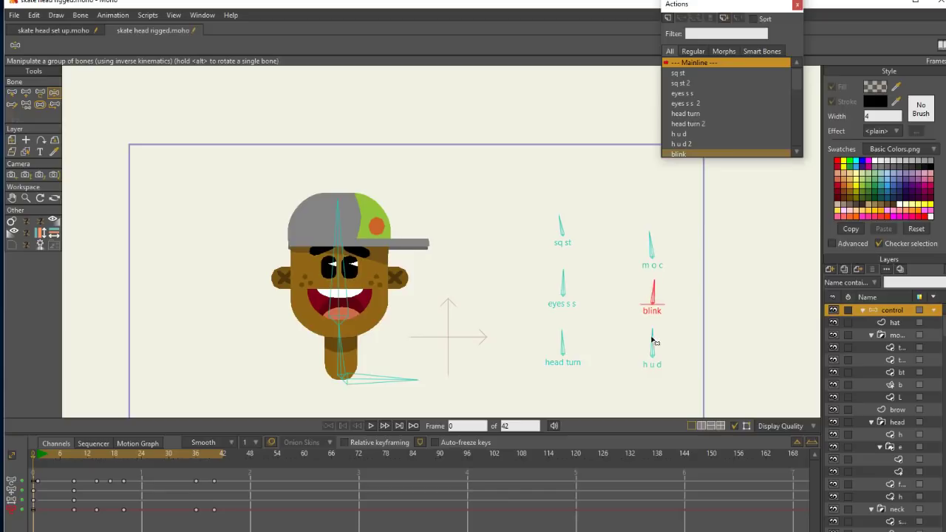
pyautogui.moveTo(651, 335); pyautogui.dragTo(673, 320)
pyautogui.click(33, 454)
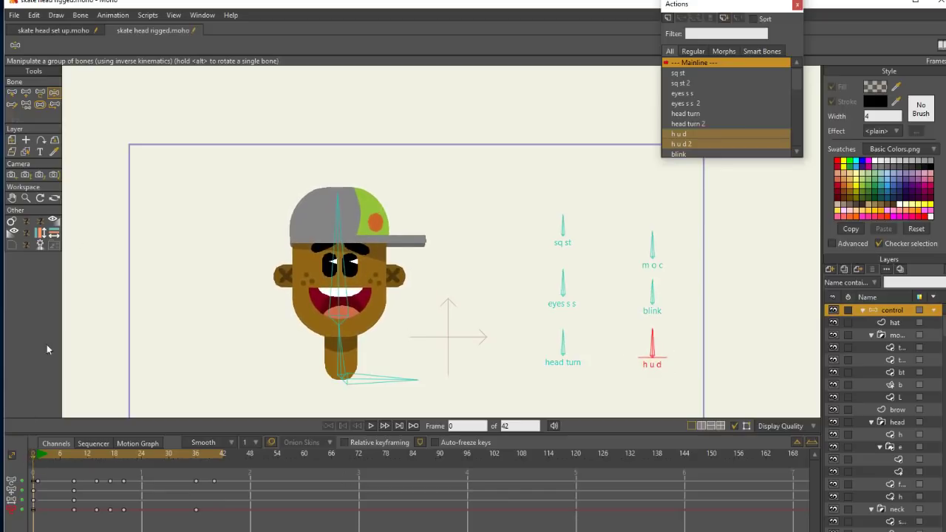
# Switch to skate head set up.moho and check which bone the hat layer is bound to
pyautogui.click(71, 31)
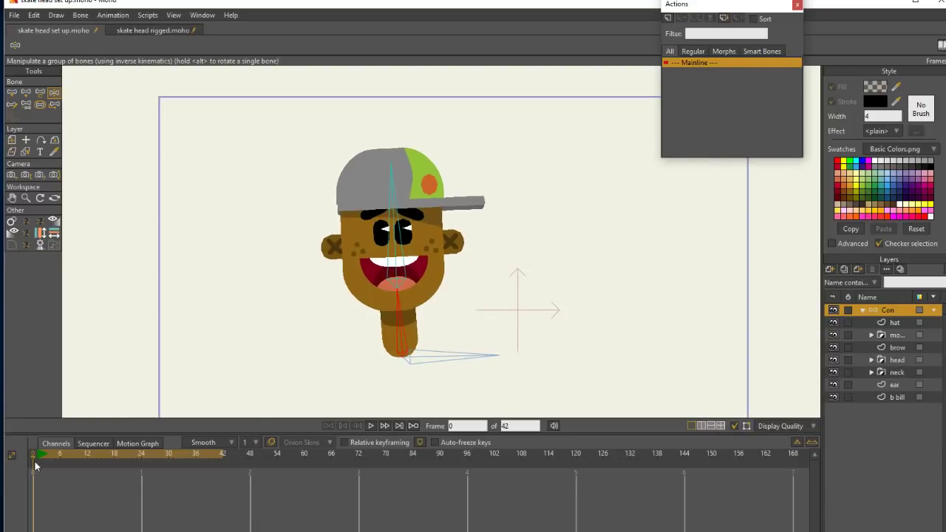
pyautogui.moveTo(35, 460)
pyautogui.mouseDown()
pyautogui.moveTo(44, 457)
pyautogui.moveTo(19, 459)
pyautogui.mouseUp()
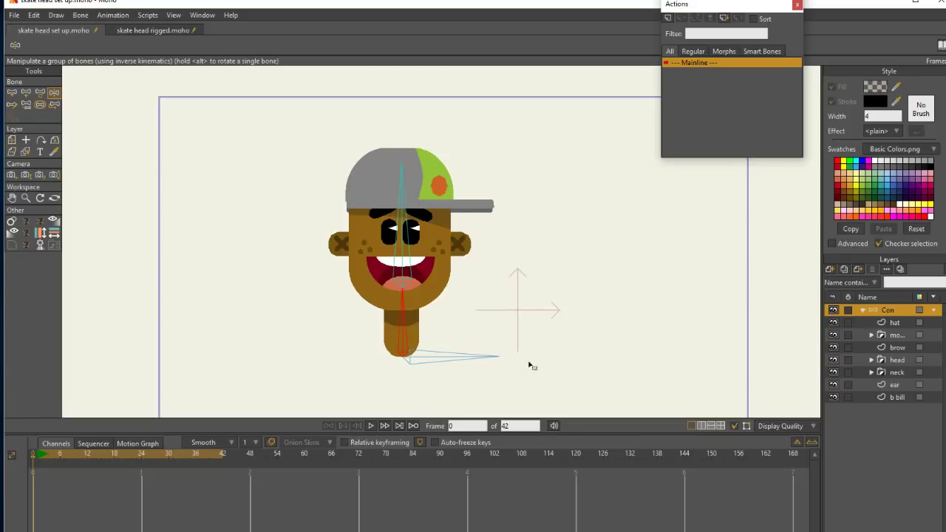
pyautogui.click(905, 325)
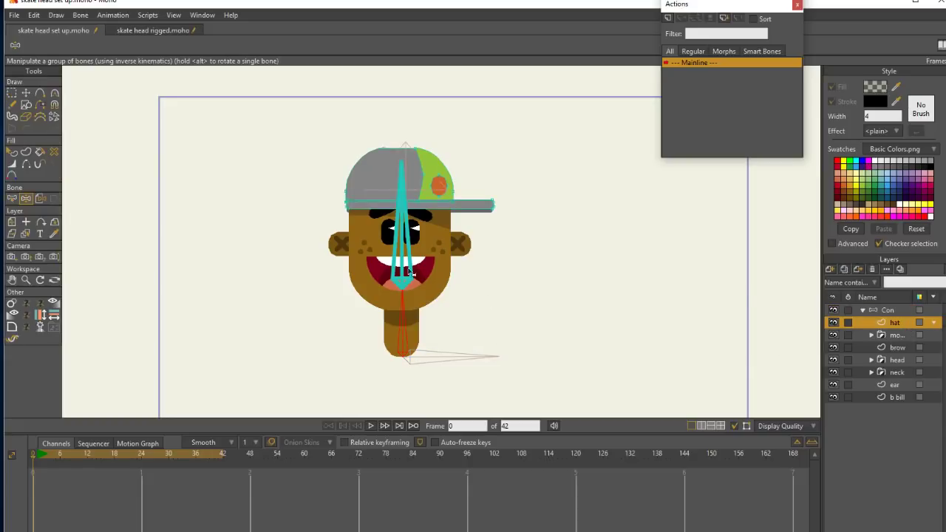
pyautogui.click(886, 310)
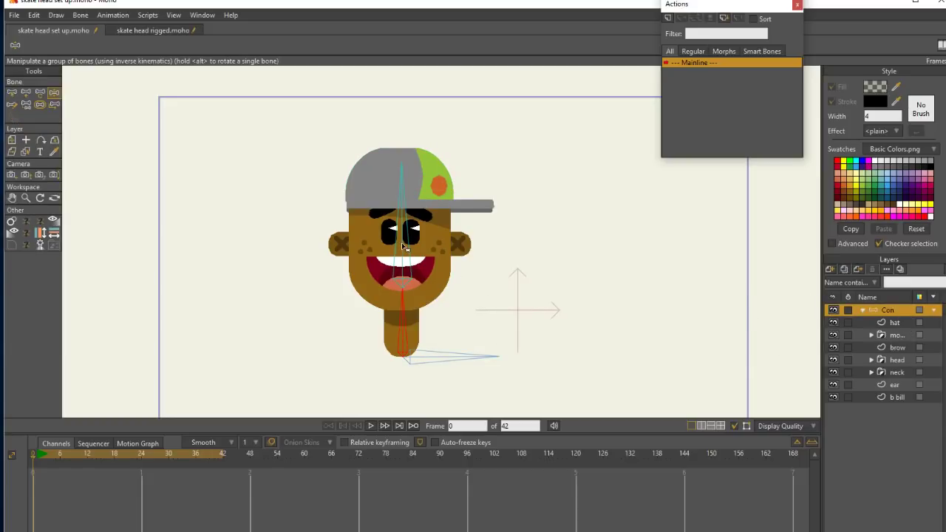
pyautogui.click(402, 242)
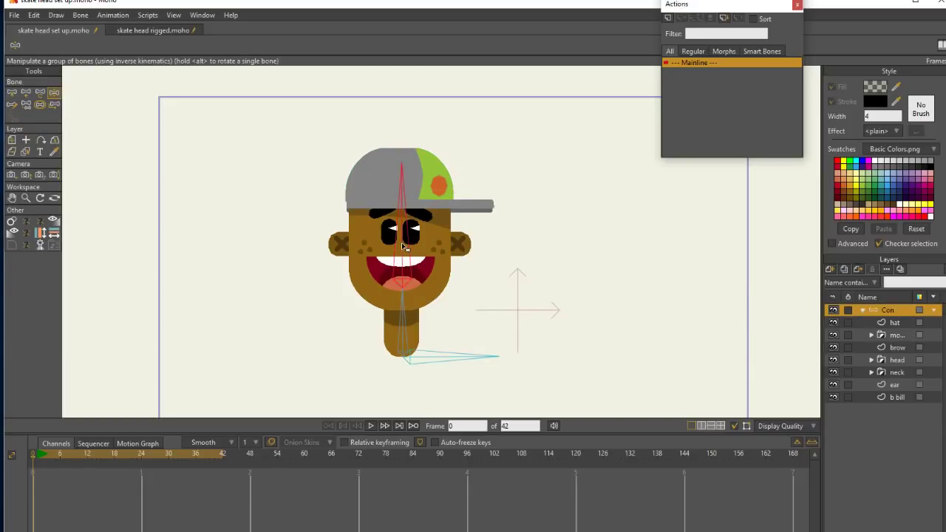
pyautogui.click(896, 323)
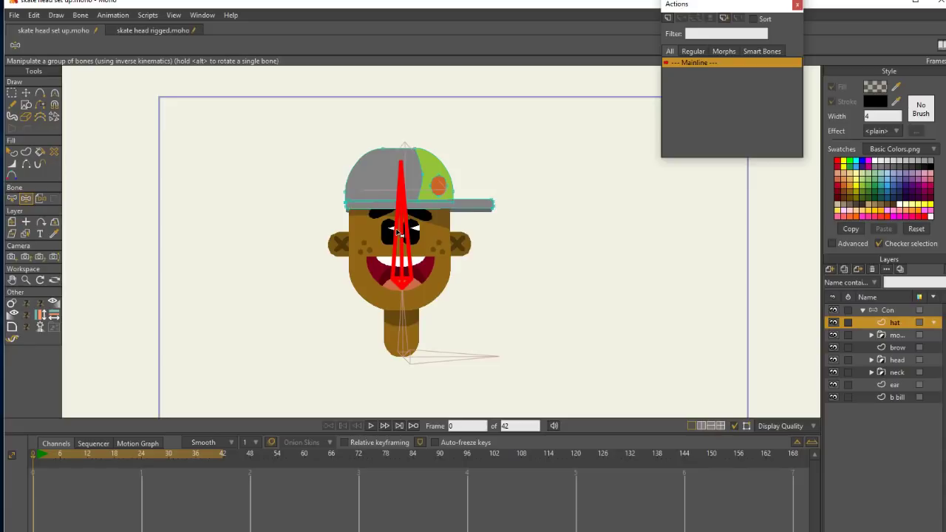
pyautogui.click(898, 309)
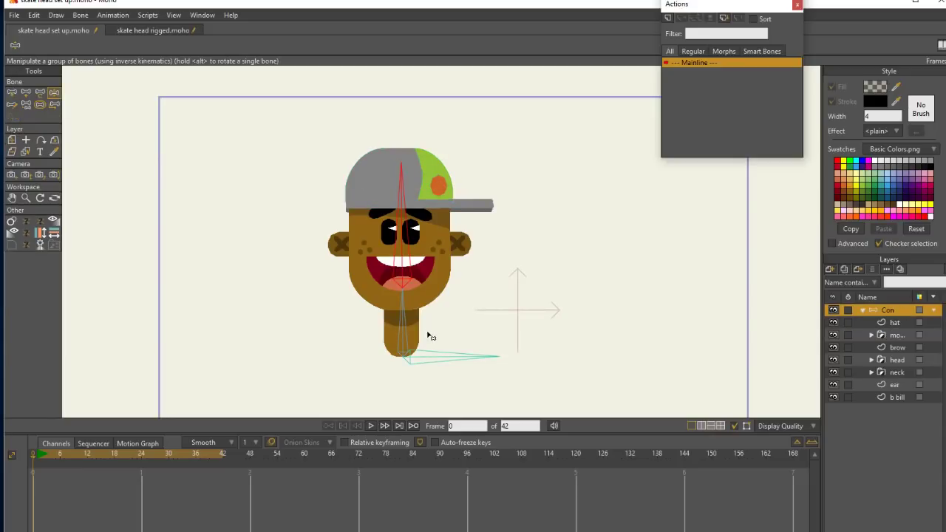
# Enable squash and stretch scaling, with a value of 1, in the head bone's constraints
pyautogui.click(17, 91)
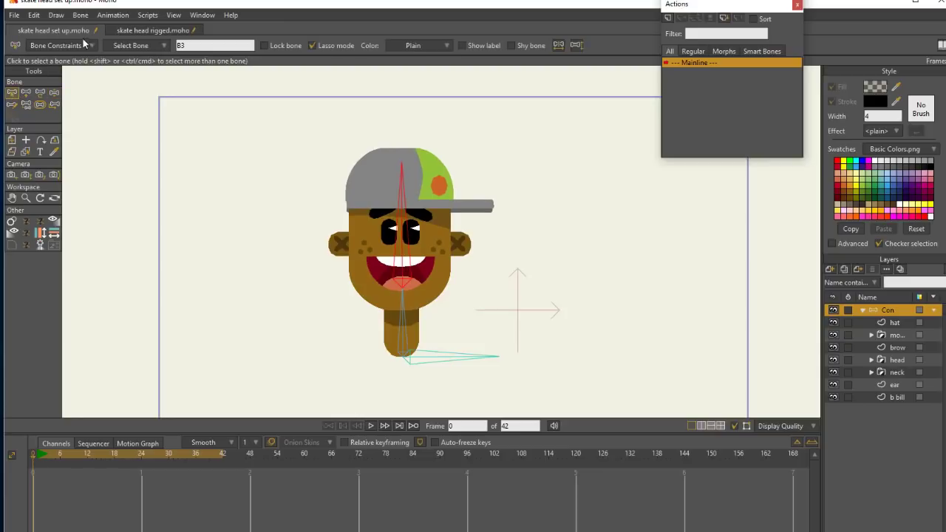
pyautogui.click(87, 45)
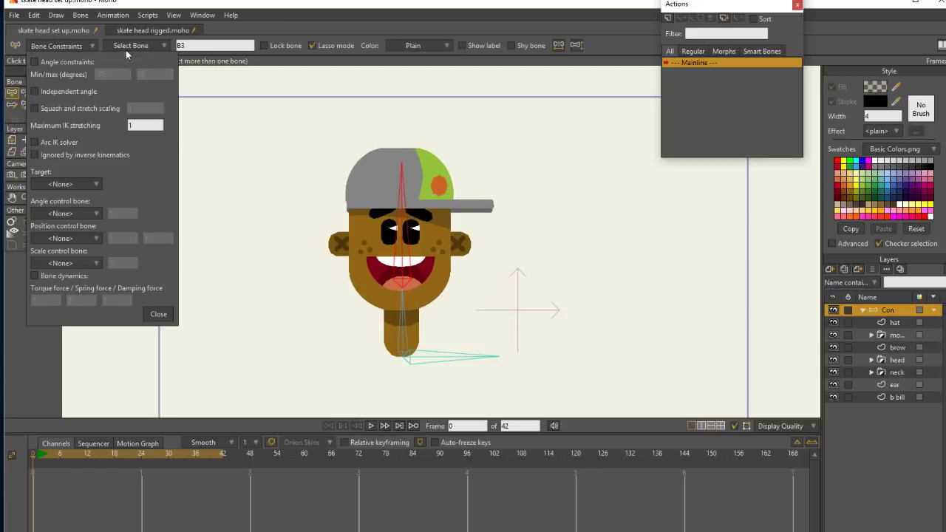
pyautogui.click(35, 108)
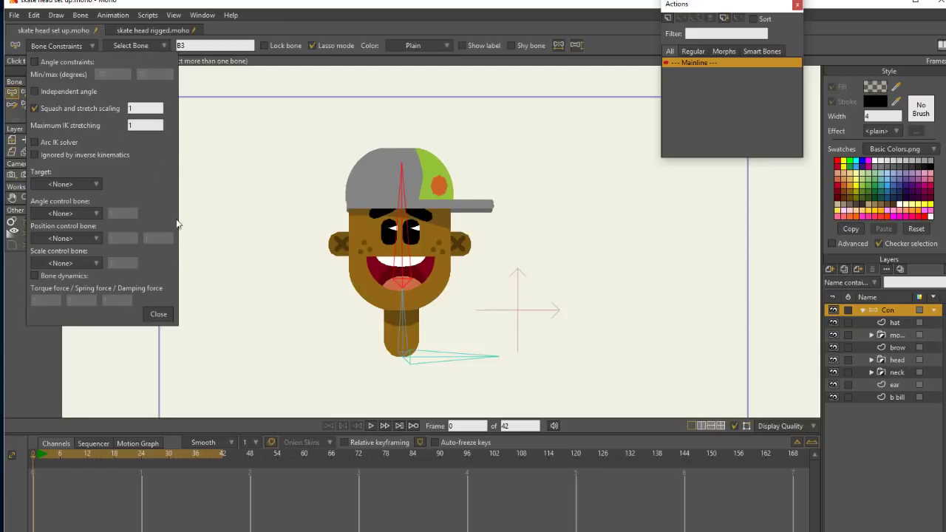
pyautogui.click(158, 315)
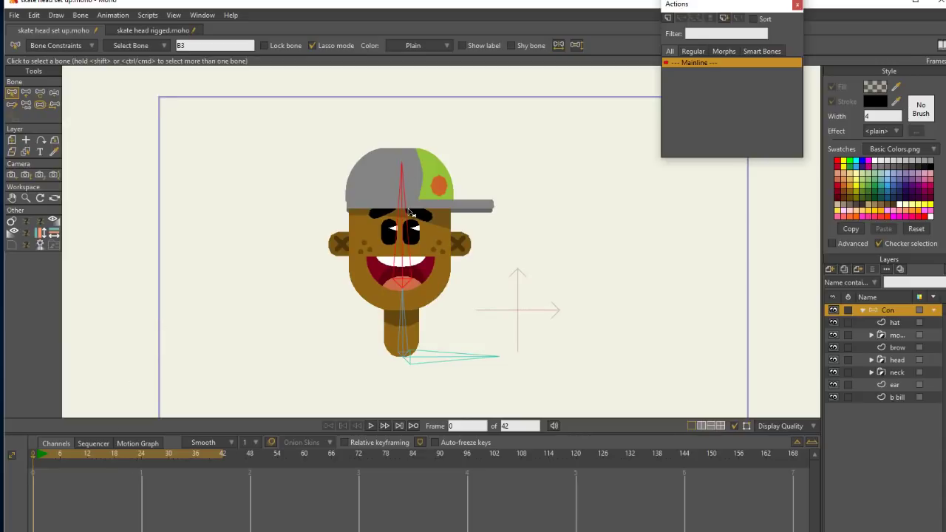
# Turn on Independent angle in the neck bone's constraints
pyautogui.click(403, 328)
pyautogui.click(59, 46)
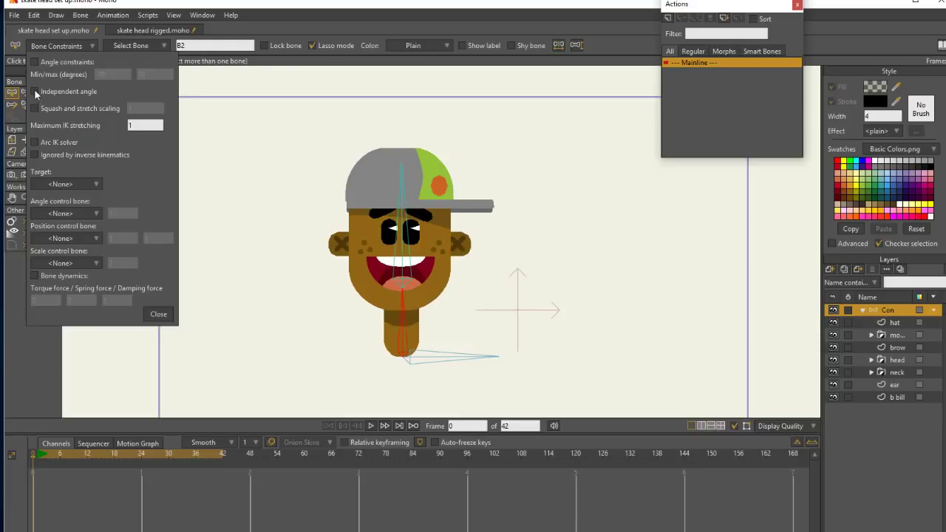
pyautogui.click(158, 315)
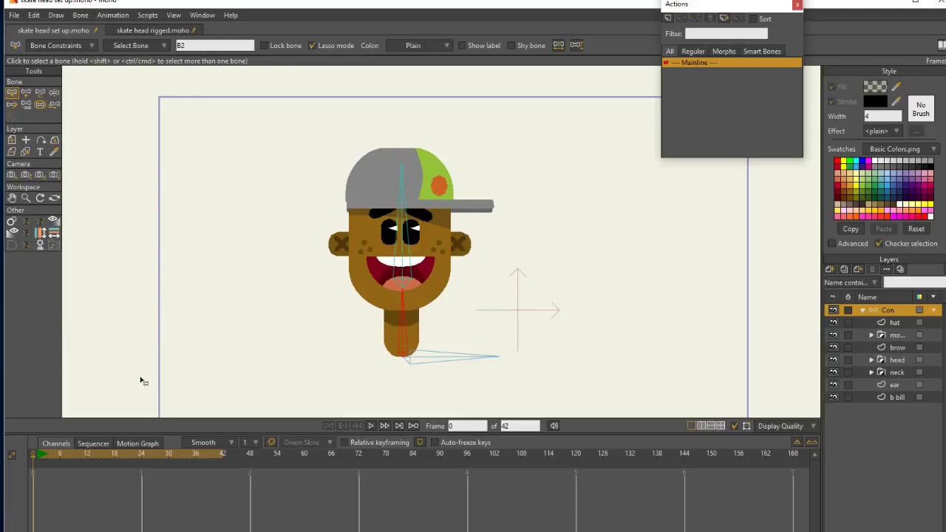
# Test the rig by rotating the head bone, and pose the neck and head bones at frames 1 and 5
pyautogui.click(54, 92)
pyautogui.moveTo(384, 177)
pyautogui.mouseDown()
pyautogui.moveTo(325, 199)
pyautogui.moveTo(436, 177)
pyautogui.moveTo(352, 208)
pyautogui.moveTo(409, 196)
pyautogui.moveTo(384, 177)
pyautogui.mouseUp()
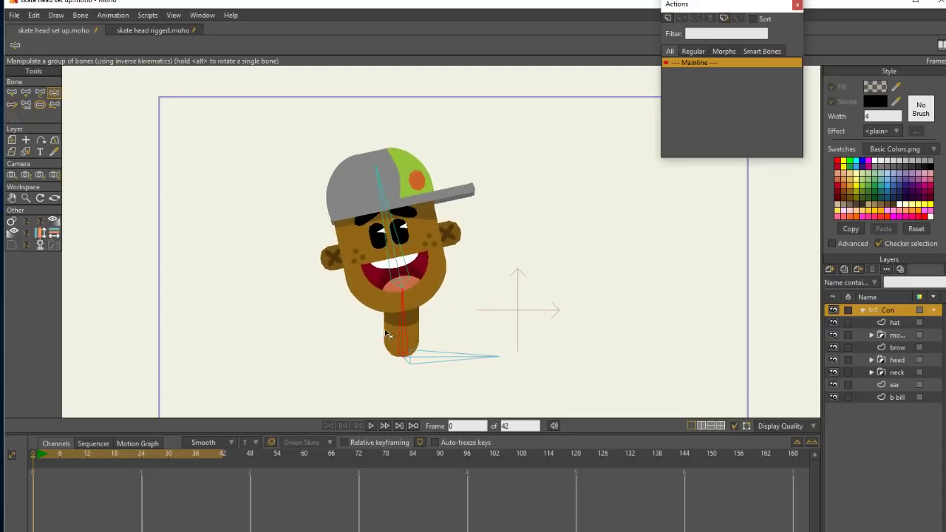
pyautogui.click(36, 454)
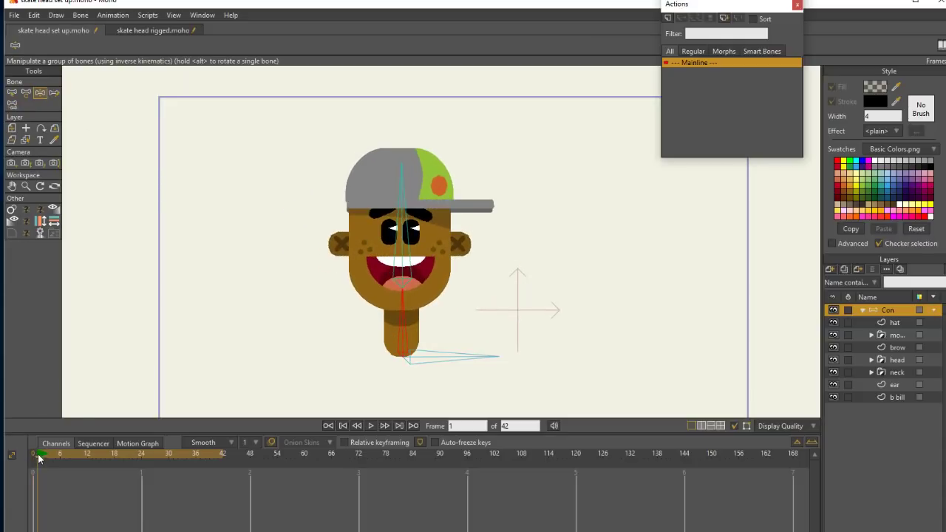
pyautogui.moveTo(400, 318); pyautogui.dragTo(368, 321)
pyautogui.moveTo(340, 256); pyautogui.dragTo(395, 252)
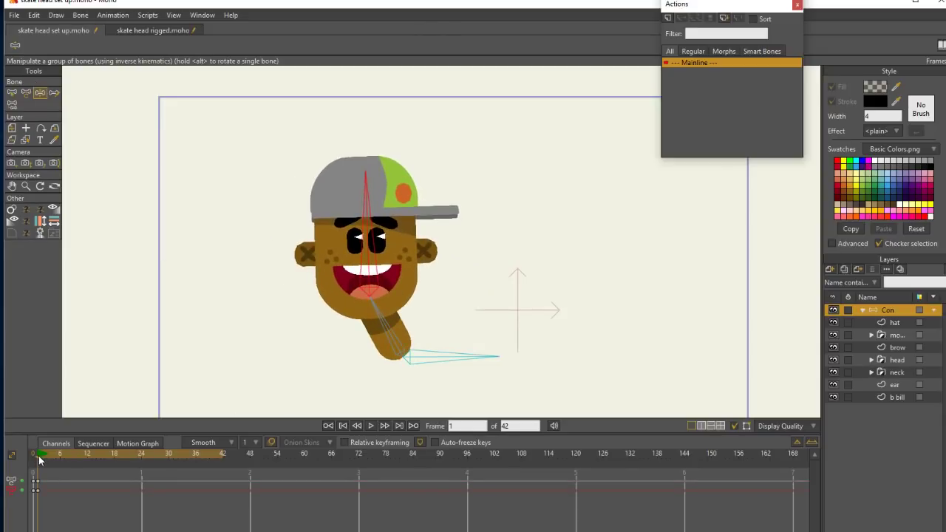
pyautogui.moveTo(39, 456); pyautogui.dragTo(55, 456)
pyautogui.moveTo(362, 211)
pyautogui.mouseDown()
pyautogui.moveTo(335, 219)
pyautogui.moveTo(379, 213)
pyautogui.moveTo(351, 214)
pyautogui.mouseUp()
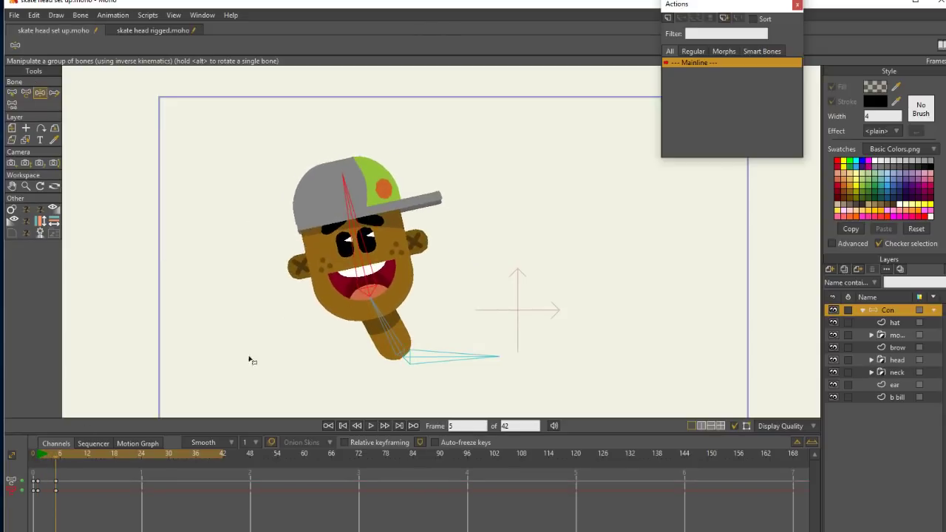
# Delete all the test keyframes from the timeline and return to frame 0
pyautogui.moveTo(63, 485); pyautogui.dragTo(20, 527)
pyautogui.press('Delete')
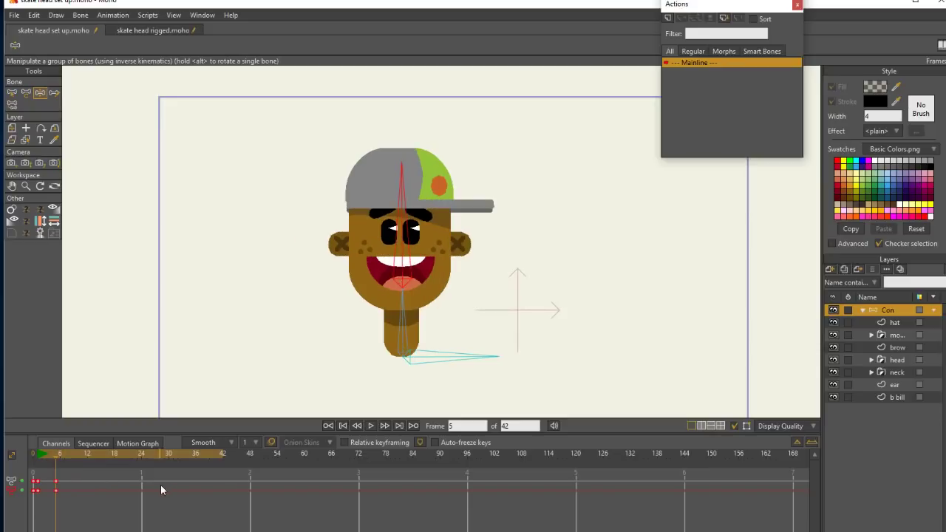
pyautogui.moveTo(56, 456); pyautogui.dragTo(2, 441)
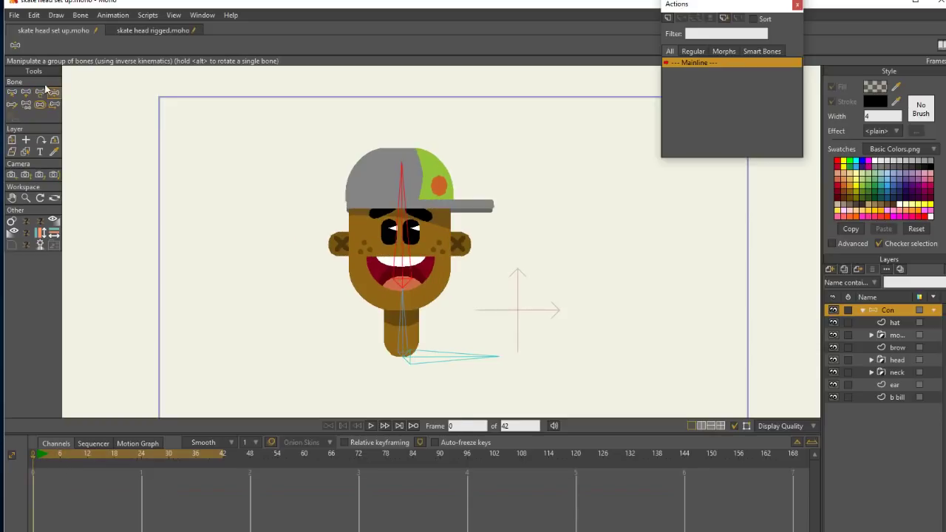
# Turn off Independent angle in the neck bone's constraints
pyautogui.click(403, 297)
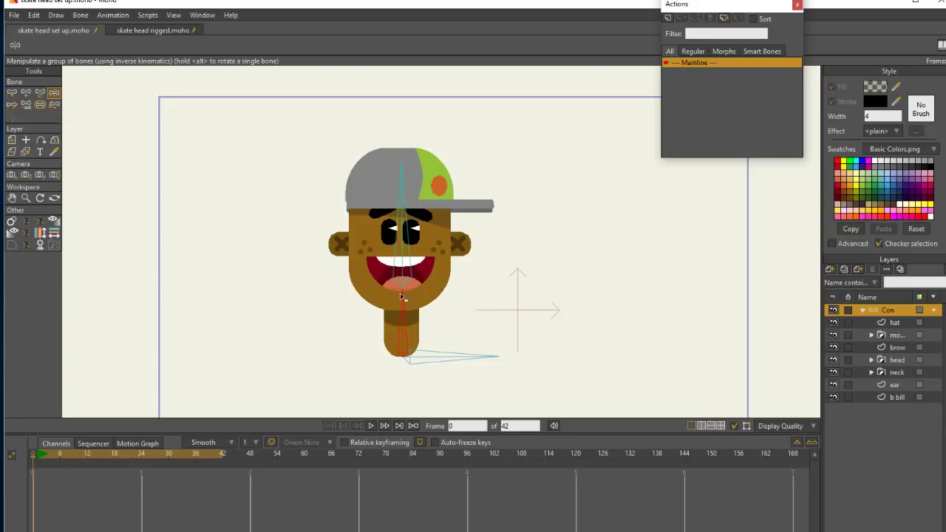
pyautogui.click(12, 93)
pyautogui.click(82, 44)
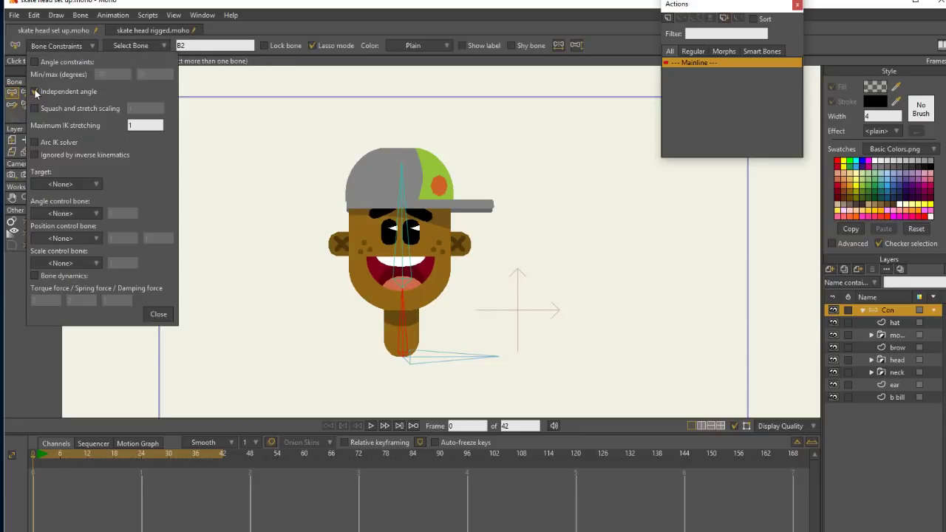
pyautogui.click(160, 317)
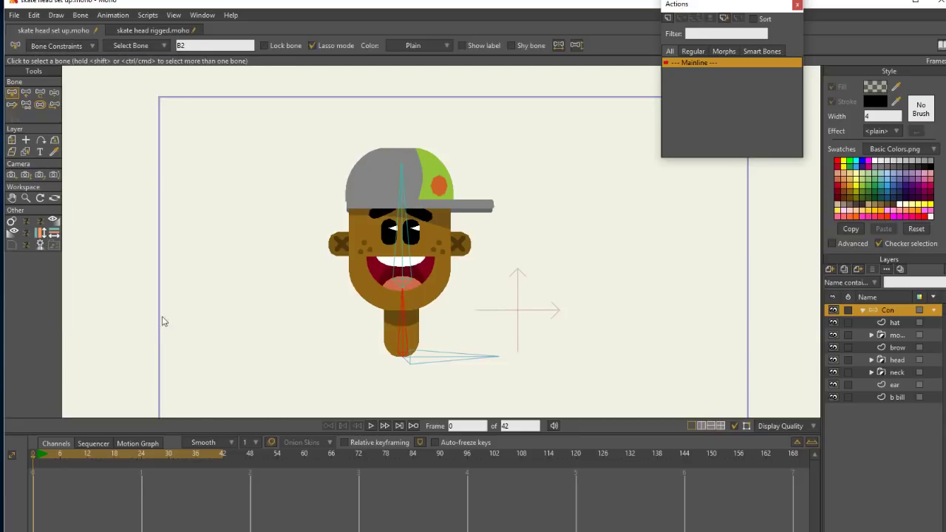
# Test the head bone's movement, undo the test pose, and check the neck bone's constraints
pyautogui.click(53, 92)
pyautogui.moveTo(408, 260)
pyautogui.mouseDown()
pyautogui.moveTo(348, 229)
pyautogui.moveTo(209, 201)
pyautogui.moveTo(510, 192)
pyautogui.moveTo(247, 229)
pyautogui.moveTo(327, 116)
pyautogui.moveTo(307, 112)
pyautogui.moveTo(317, 42)
pyautogui.moveTo(409, 249)
pyautogui.mouseUp()
pyautogui.hotkey('ctrl', 'z')
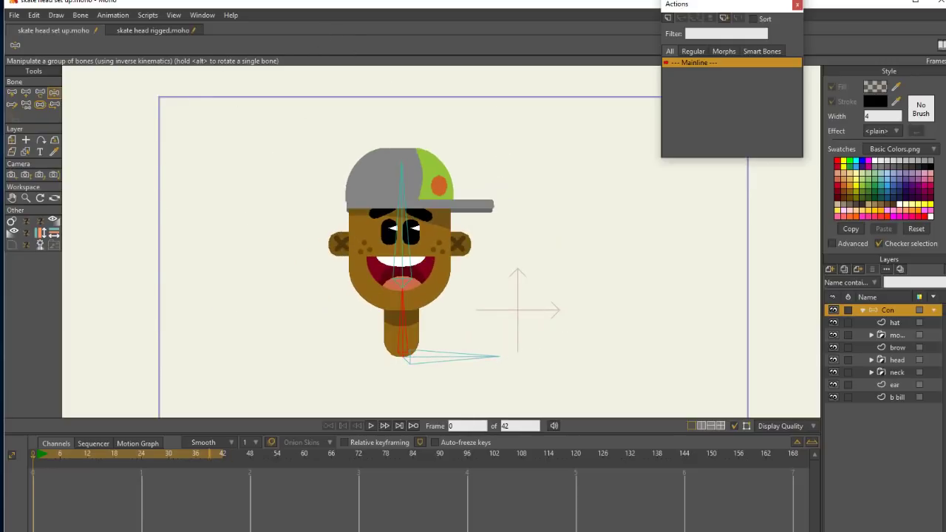
pyautogui.click(12, 93)
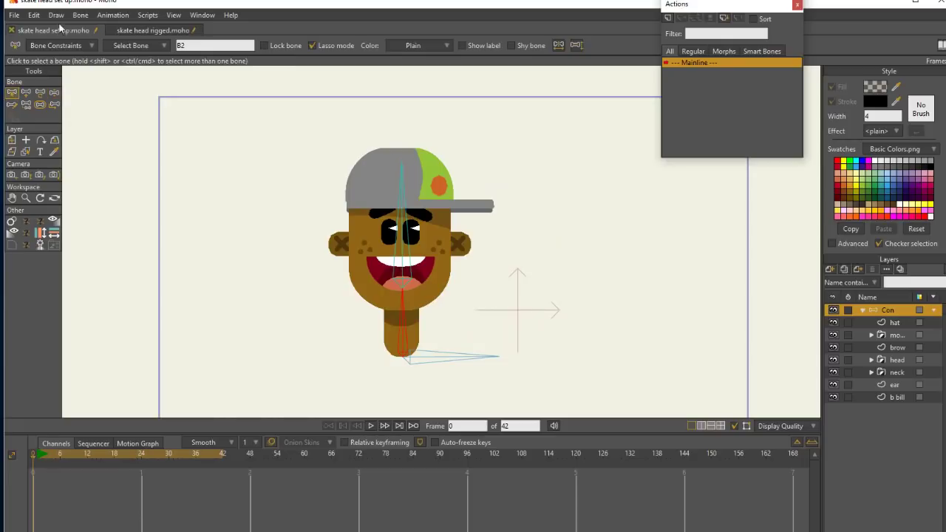
pyautogui.click(85, 46)
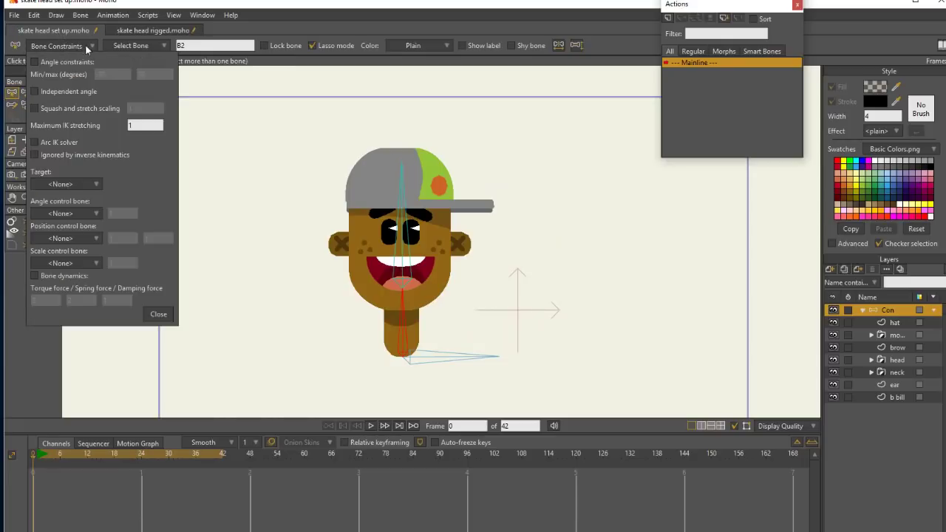
pyautogui.click(158, 314)
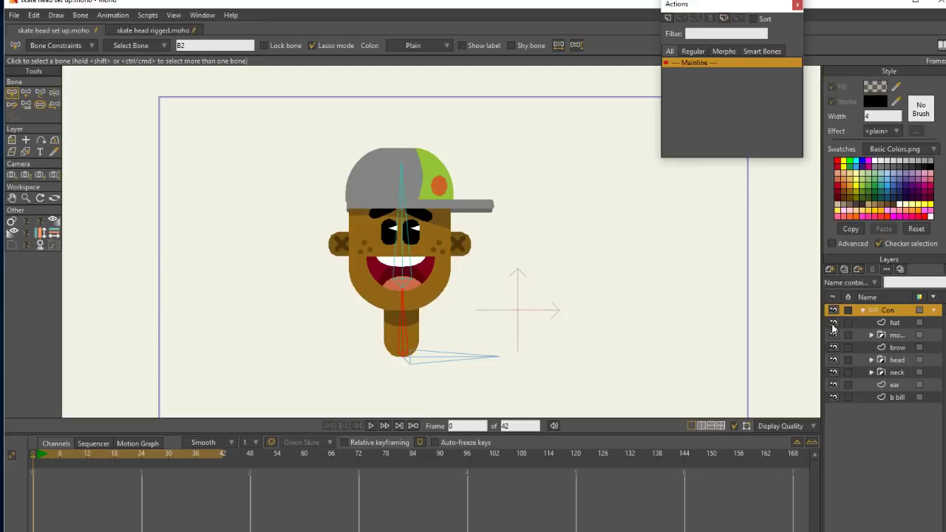
# Add a short upright bone in the empty area beside the head and name it "sq st"
pyautogui.click(26, 93)
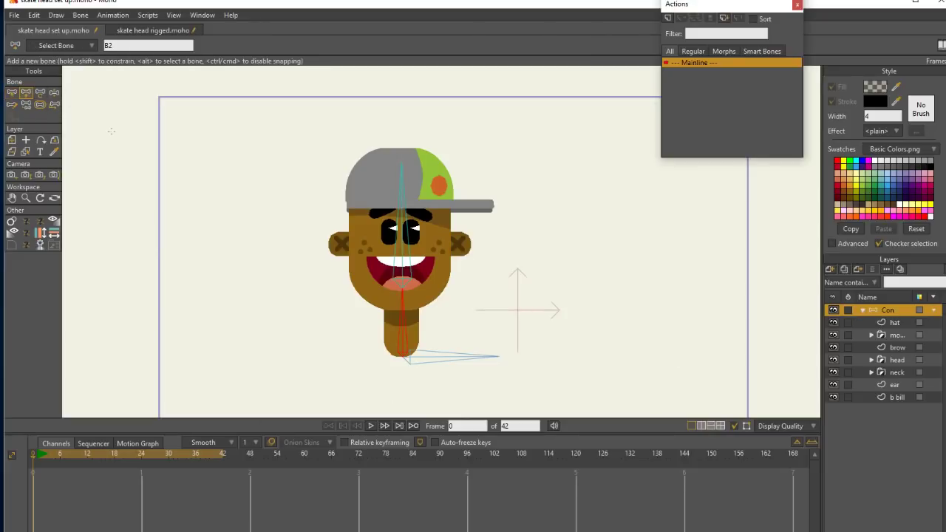
pyautogui.press('Return')
pyautogui.moveTo(564, 259); pyautogui.dragTo(564, 224)
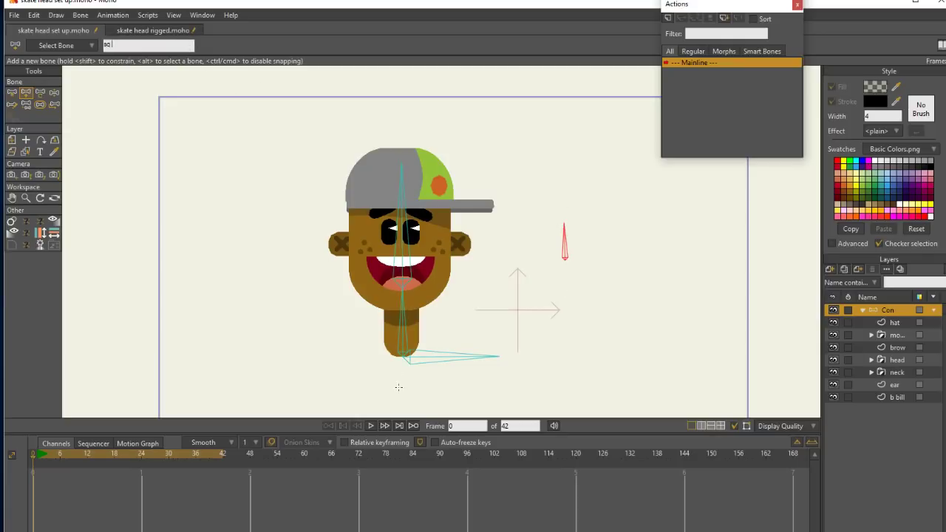
# Make the sq st bone a smart bone dial from -90 to 90 degrees over 100 frames, with separate positive and negative actions
pyautogui.click(80, 15)
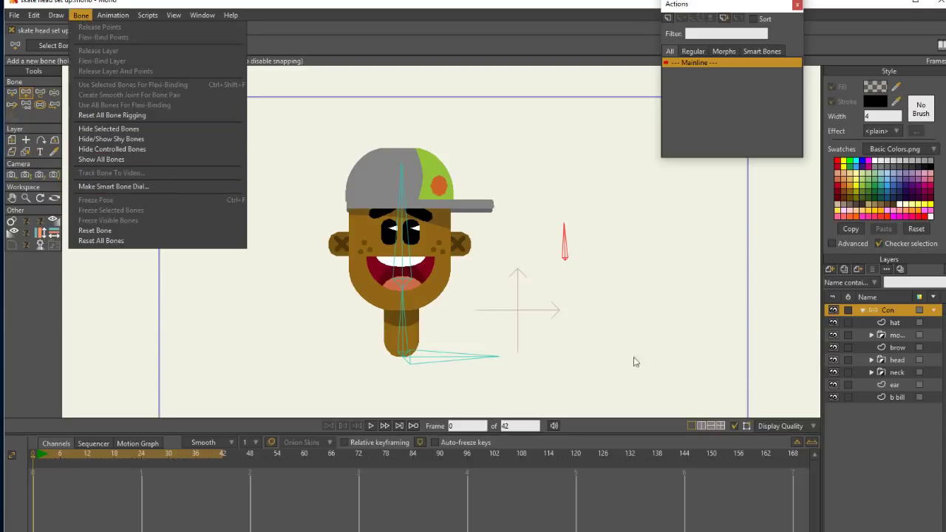
pyautogui.click(154, 185)
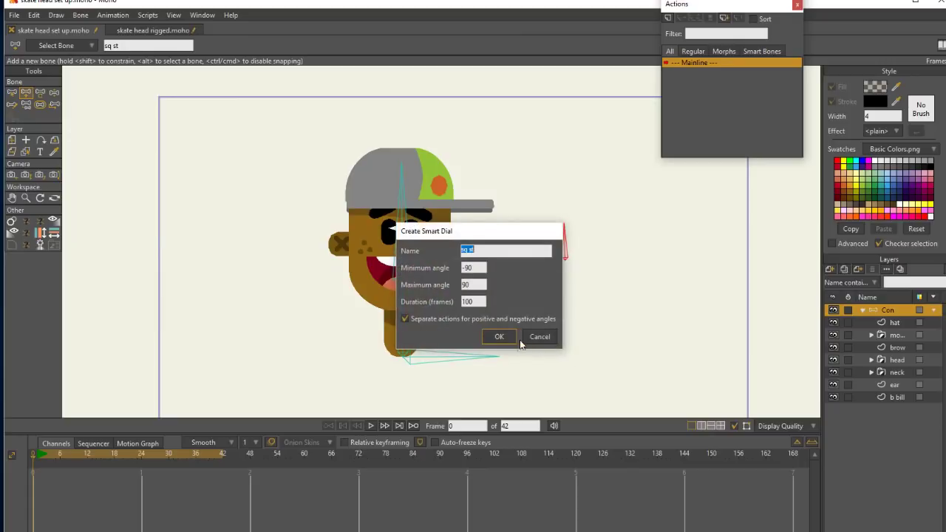
pyautogui.click(502, 336)
# At frame 100 of the sq st action, squash the head by scaling the head bone to about 0.75
pyautogui.click(484, 454)
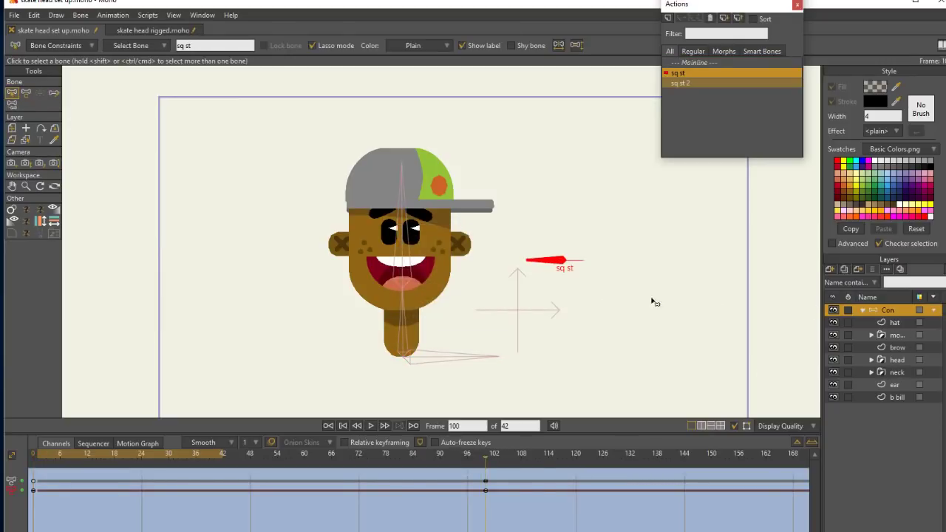
pyautogui.click(26, 94)
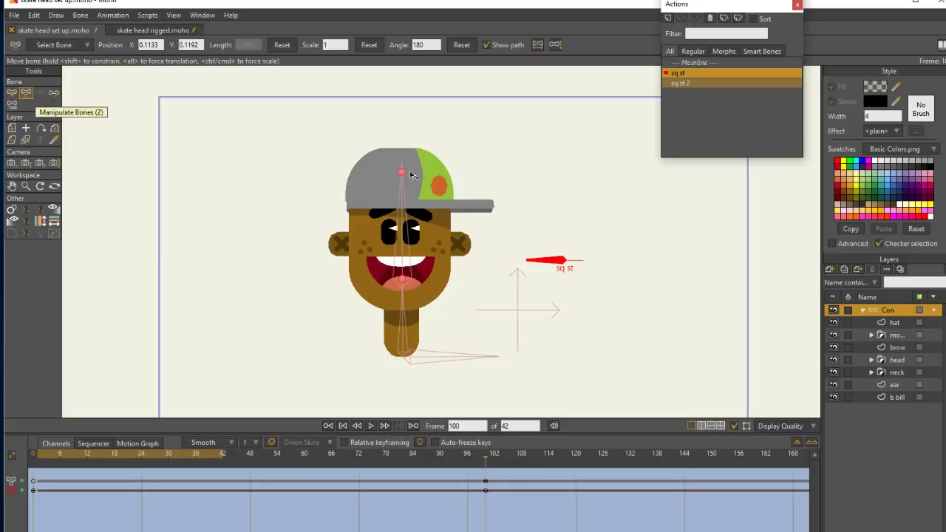
pyautogui.moveTo(405, 175); pyautogui.dragTo(392, 237)
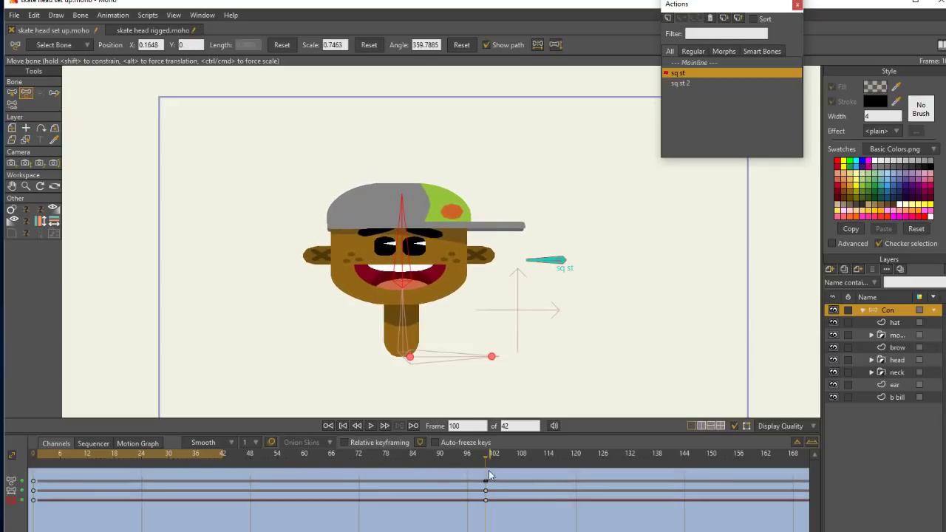
# Set all keyframes of the sq st action at the start and frame 100 to linear interpolation
pyautogui.moveTo(498, 474); pyautogui.dragTo(31, 526)
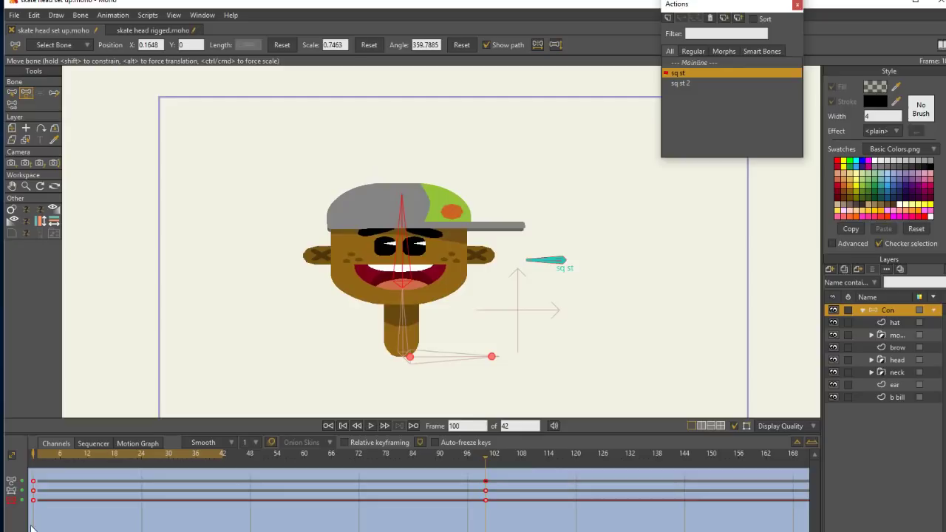
pyautogui.rightClick(485, 501)
pyautogui.click(516, 406)
pyautogui.click(620, 353)
# At frame 100 of the sq st 2 action, stretch the head by scaling the head bone to about 1.20 and make the keyframes linear
pyautogui.doubleClick(682, 84)
pyautogui.click(572, 394)
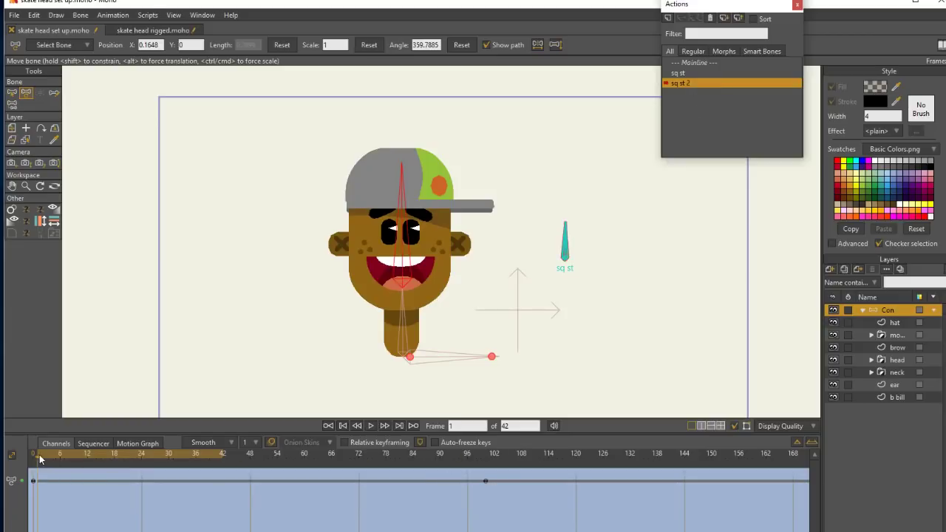
pyautogui.moveTo(39, 456); pyautogui.dragTo(485, 448)
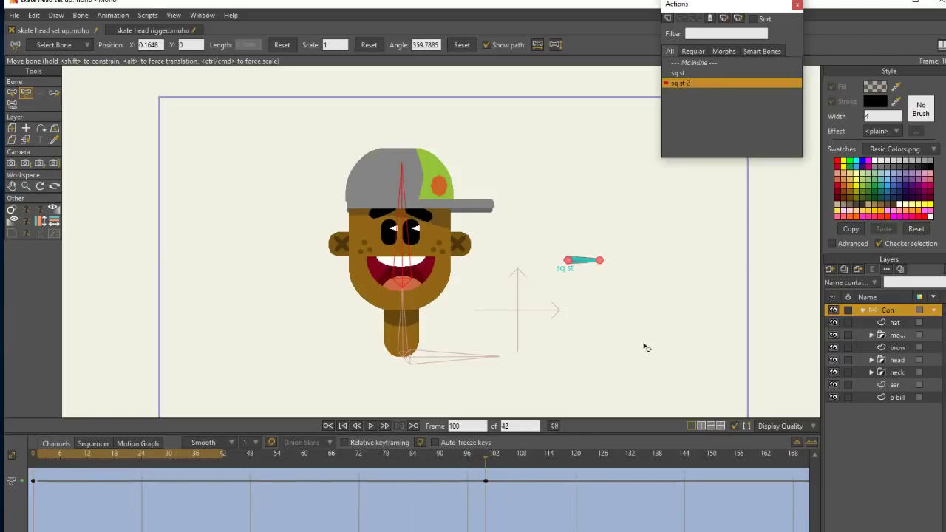
pyautogui.moveTo(405, 167); pyautogui.dragTo(414, 128)
pyautogui.moveTo(494, 473); pyautogui.dragTo(28, 529)
pyautogui.rightClick(486, 500)
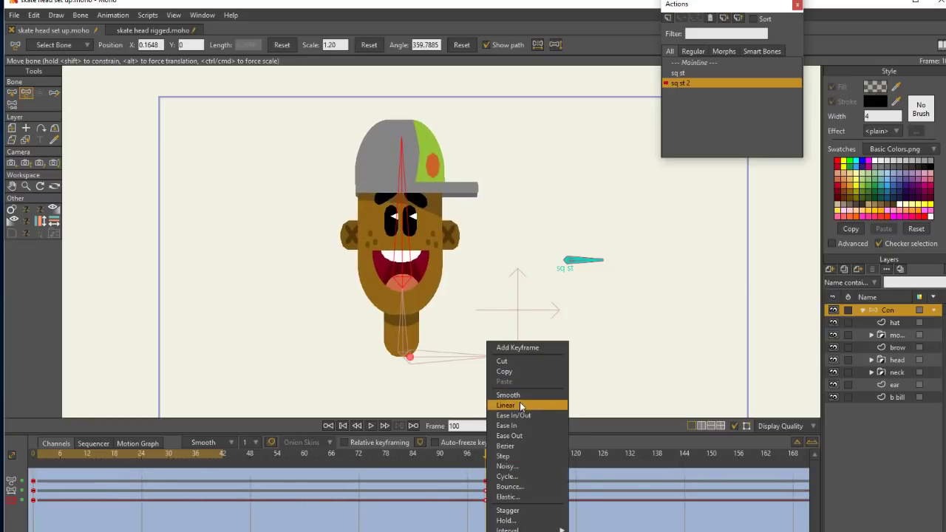
pyautogui.click(655, 353)
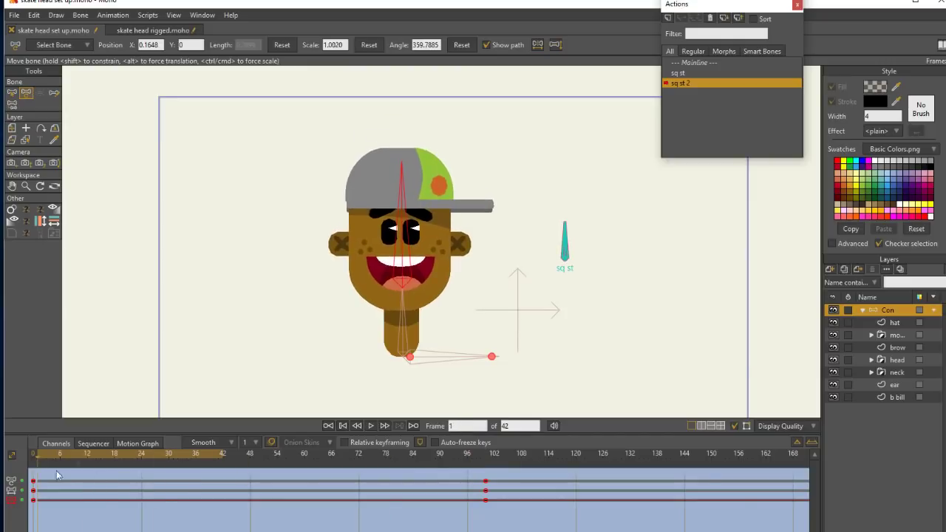
# Return to the Mainline and test the sq st dial with Manipulate Bones, leaving it upright
pyautogui.click(704, 62)
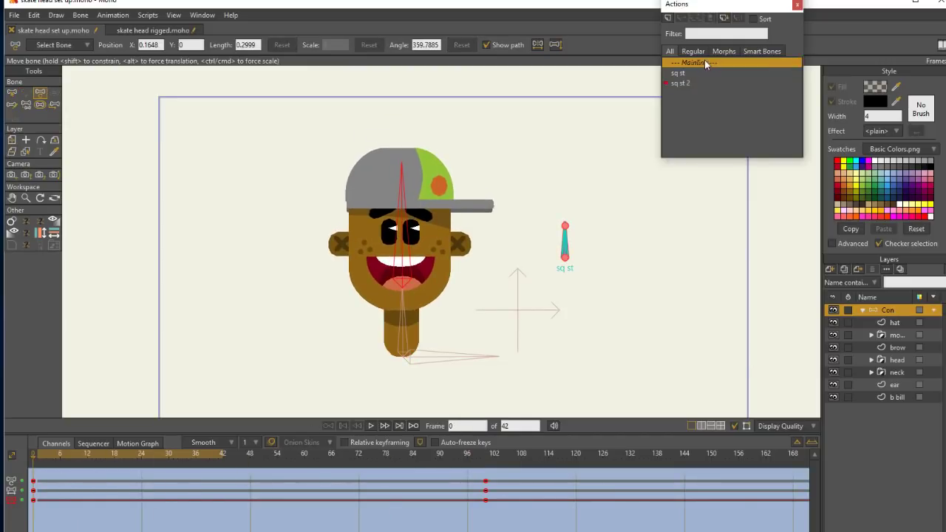
pyautogui.doubleClick(701, 63)
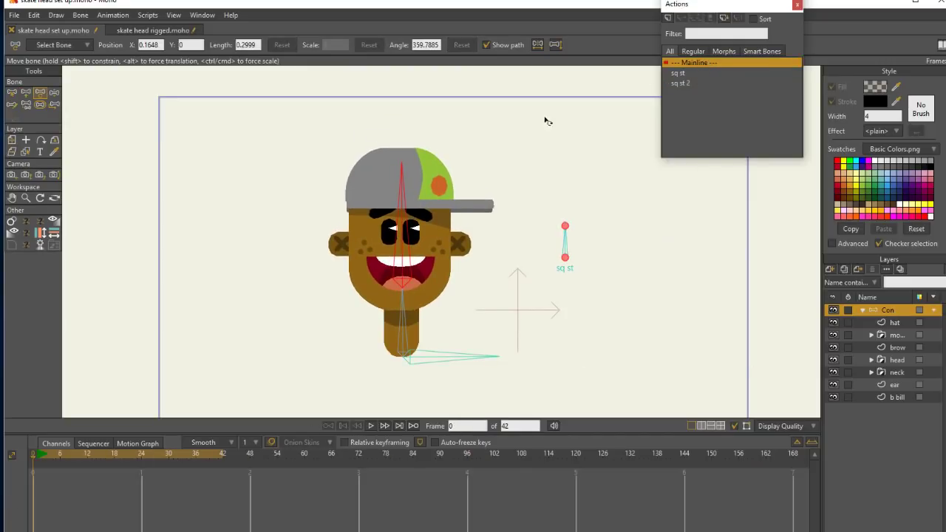
pyautogui.click(55, 94)
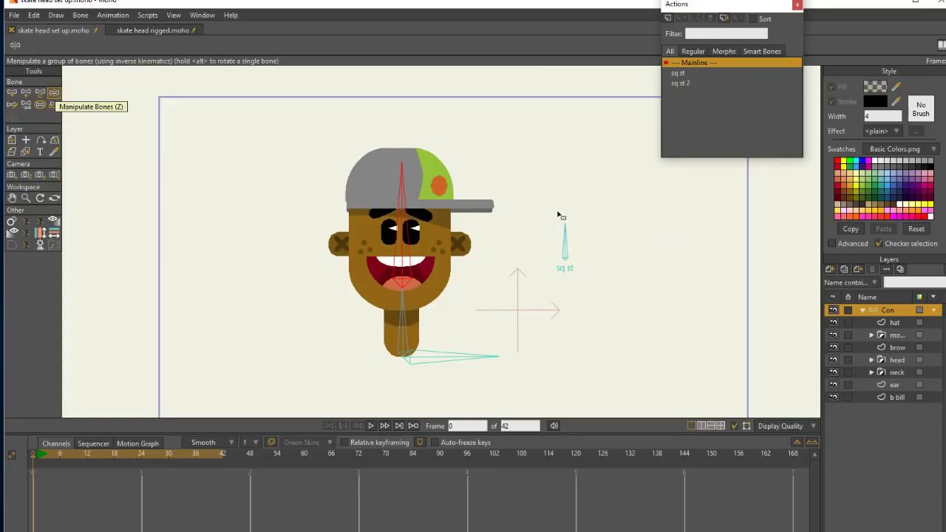
pyautogui.moveTo(566, 239)
pyautogui.mouseDown()
pyautogui.moveTo(565, 255)
pyautogui.moveTo(595, 230)
pyautogui.moveTo(552, 245)
pyautogui.moveTo(565, 225)
pyautogui.mouseUp()
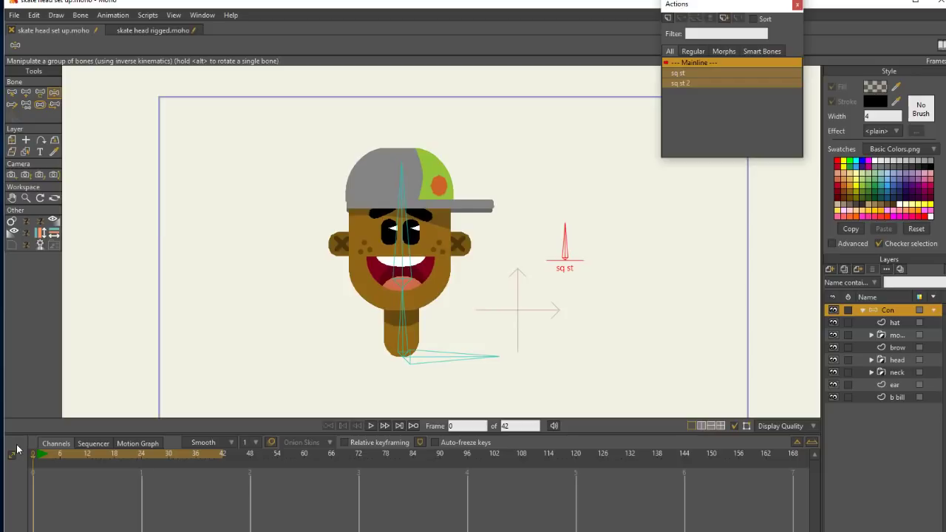
# Add a short upright bone below the sq st bone and name it "head t"
pyautogui.press('a')
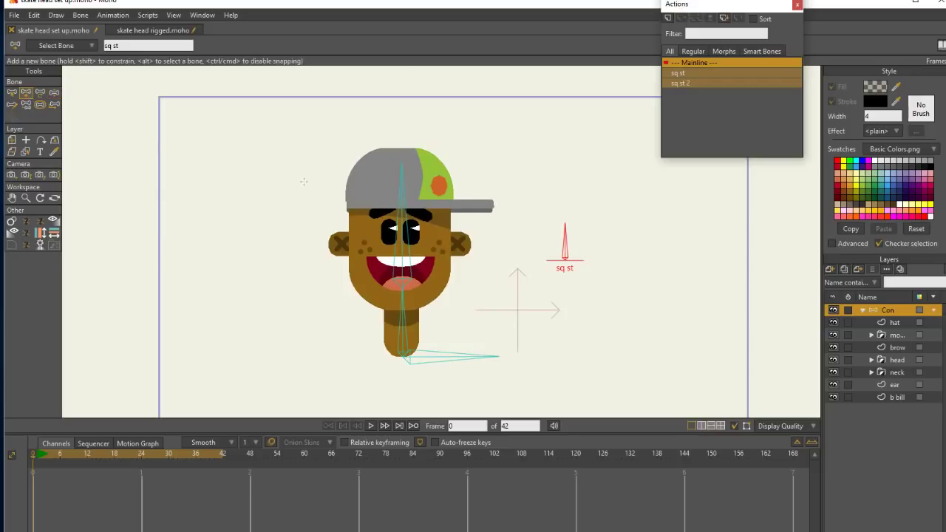
pyautogui.press('Return')
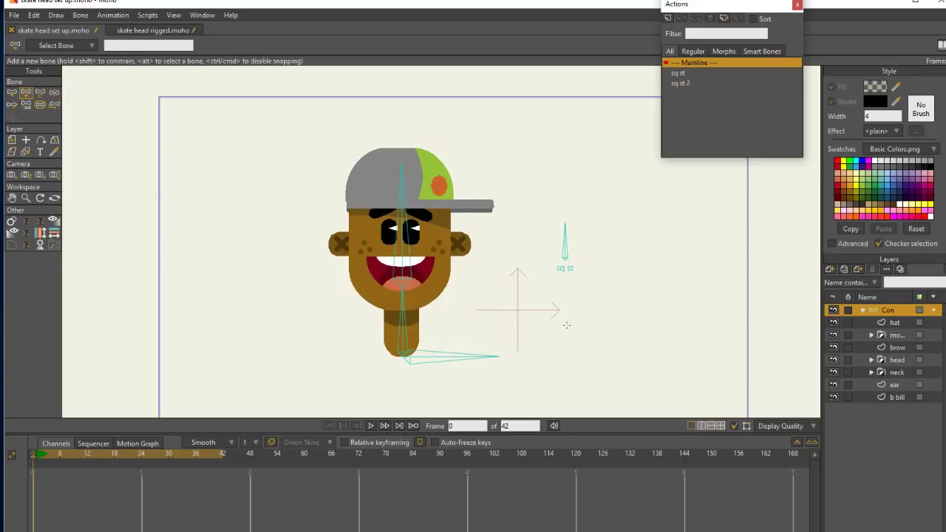
pyautogui.moveTo(566, 326); pyautogui.dragTo(565, 290)
pyautogui.click(146, 44)
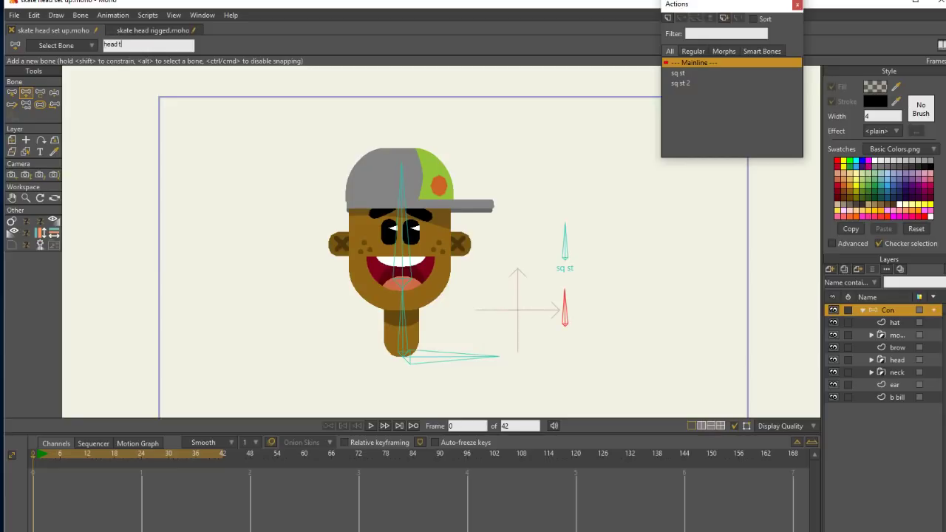
# Make the head t bone a smart bone dial from -90 to 90 degrees over 100 frames with separate actions, and go to frame 100
pyautogui.click(80, 15)
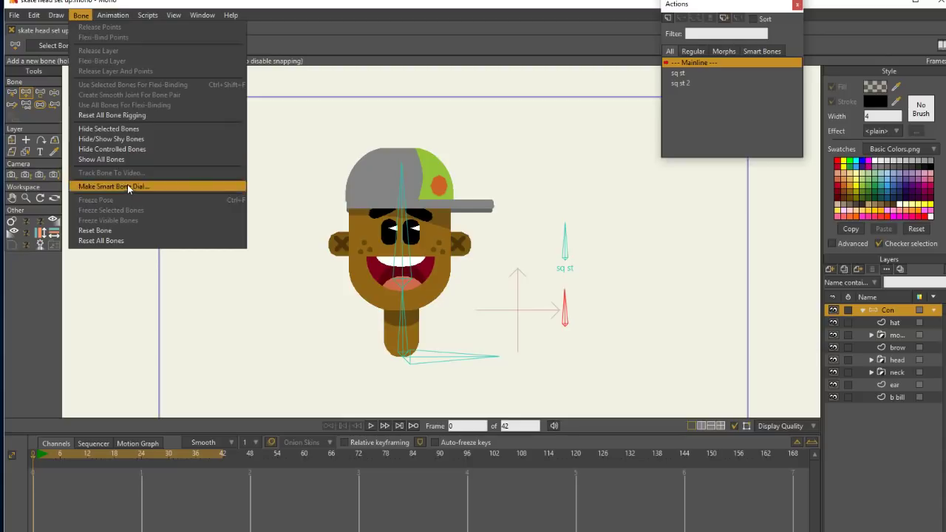
pyautogui.click(147, 187)
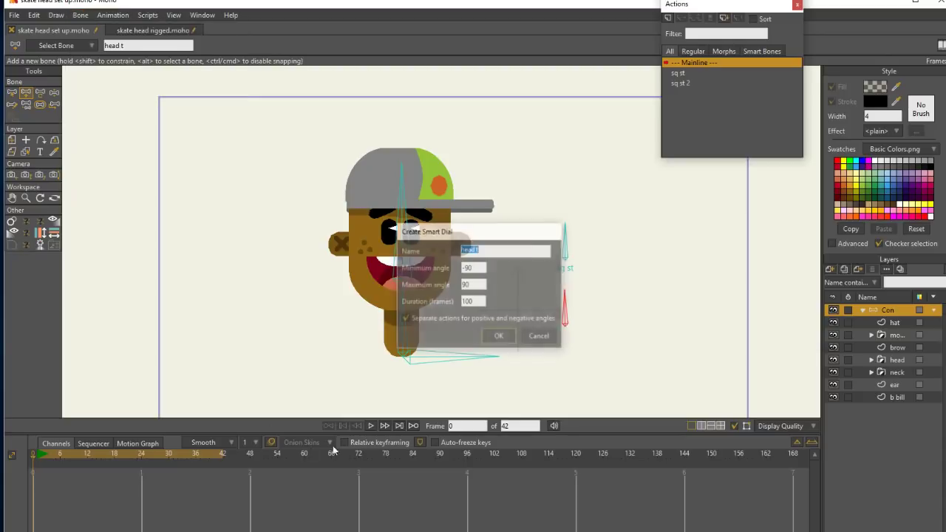
pyautogui.click(499, 337)
pyautogui.click(485, 457)
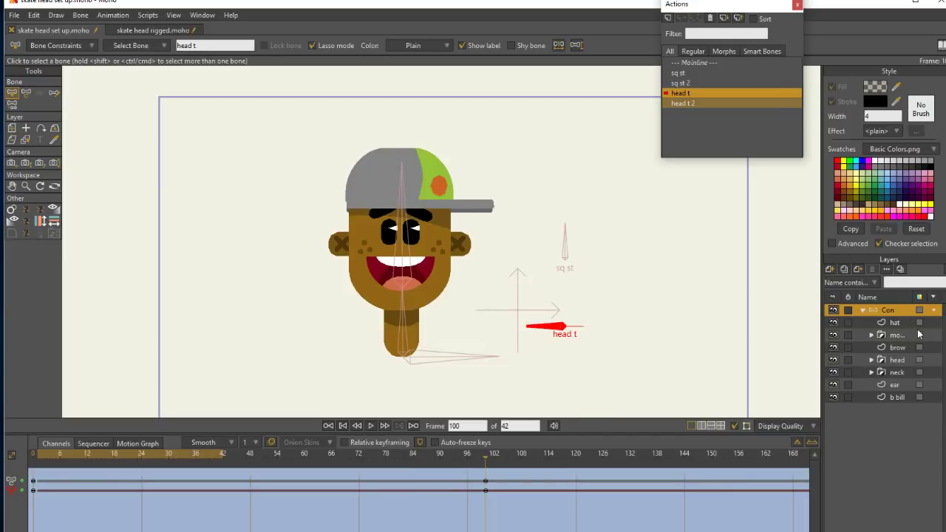
# In the head t action, shift the eyes group inside the head group left to about X -0.053 at frame 100 and make its keyframes linear
pyautogui.click(872, 360)
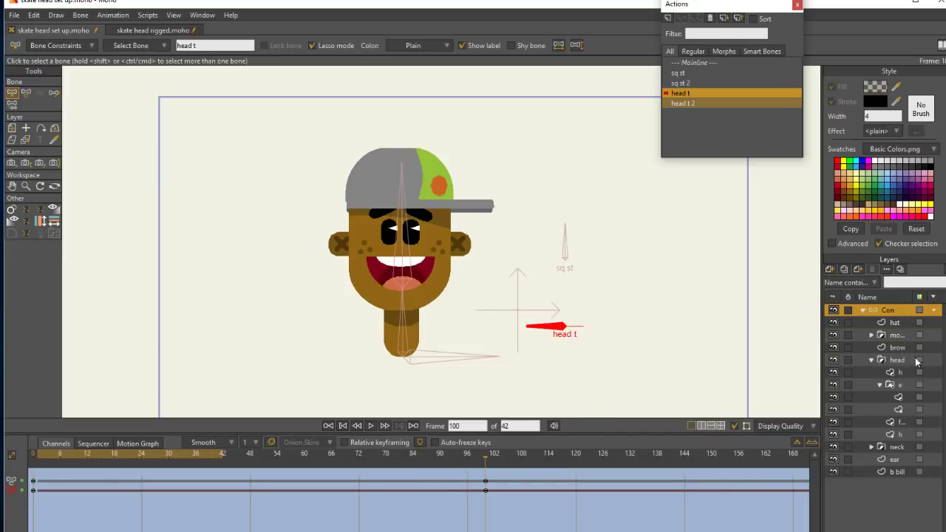
pyautogui.click(879, 385)
pyautogui.click(903, 385)
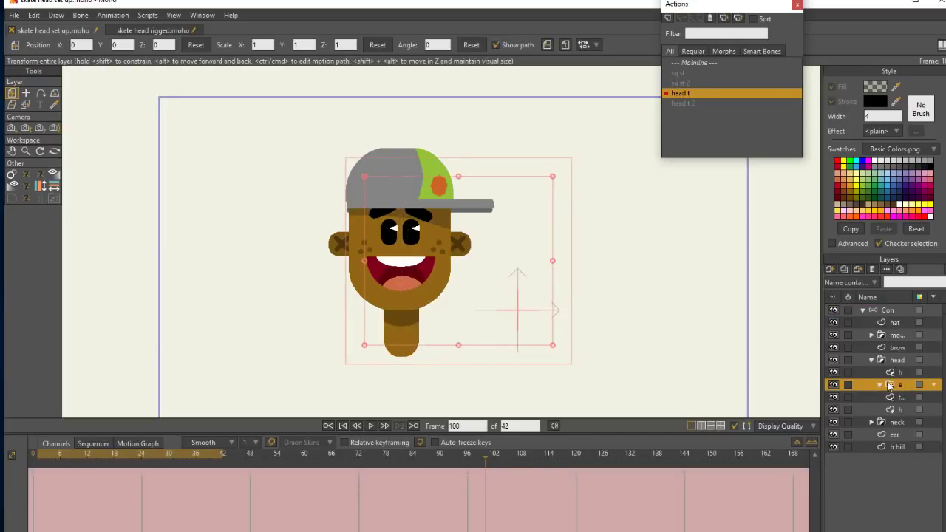
pyautogui.click(880, 385)
pyautogui.click(906, 396)
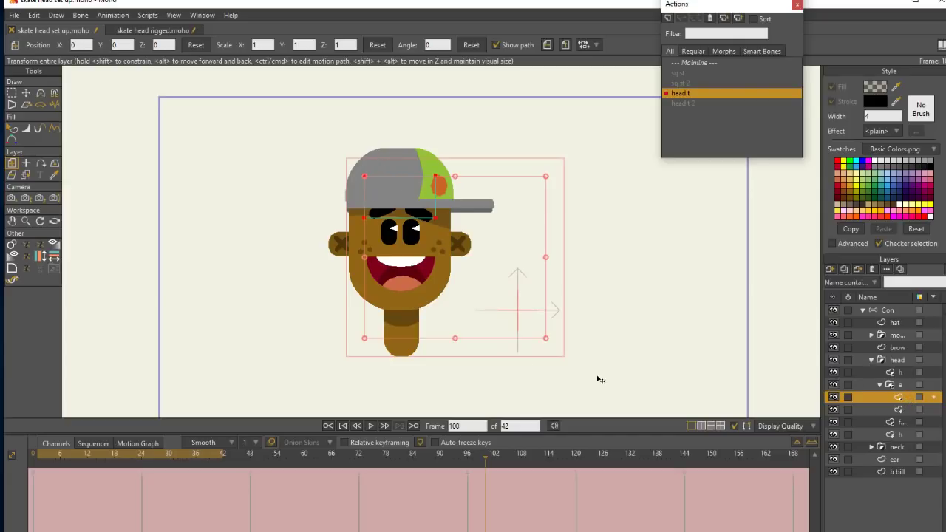
pyautogui.click(909, 385)
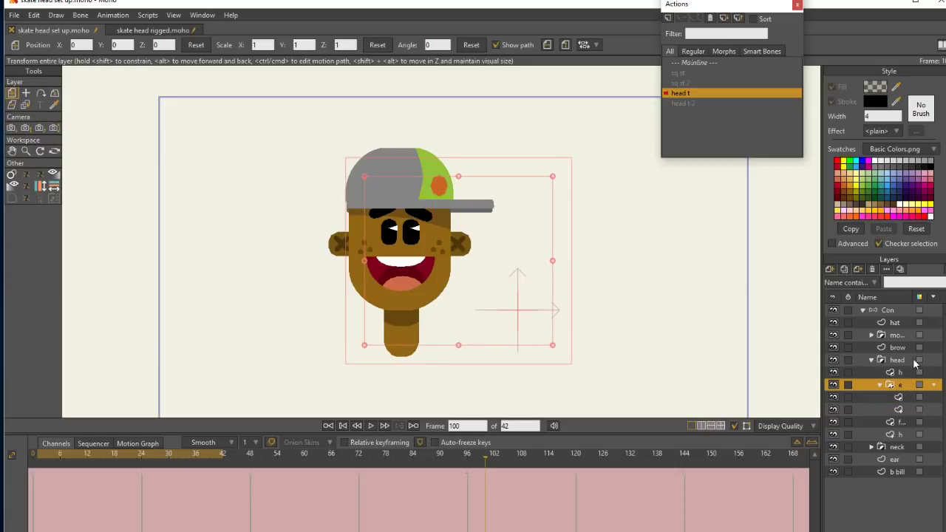
pyautogui.click(879, 385)
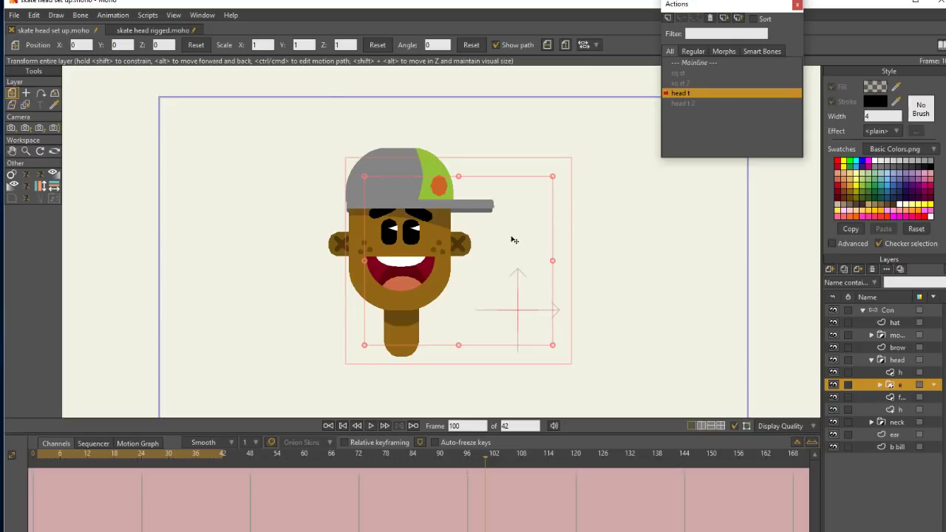
pyautogui.moveTo(514, 240); pyautogui.dragTo(494, 234)
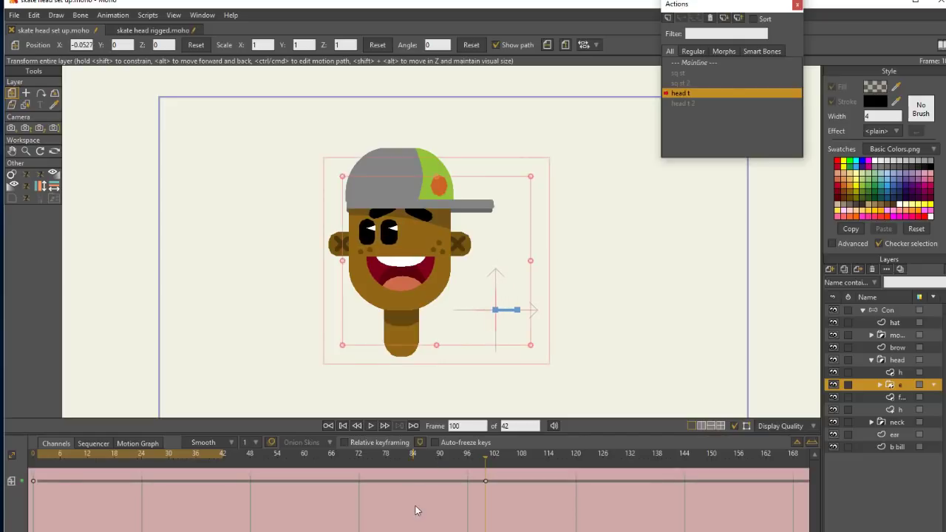
pyautogui.moveTo(500, 481); pyautogui.dragTo(28, 526)
pyautogui.rightClick(486, 484)
pyautogui.click(529, 394)
# Shift the freckles layer left to about X -0.055, narrow it to about 0.96 X scale, and make its keyframes linear
pyautogui.click(904, 397)
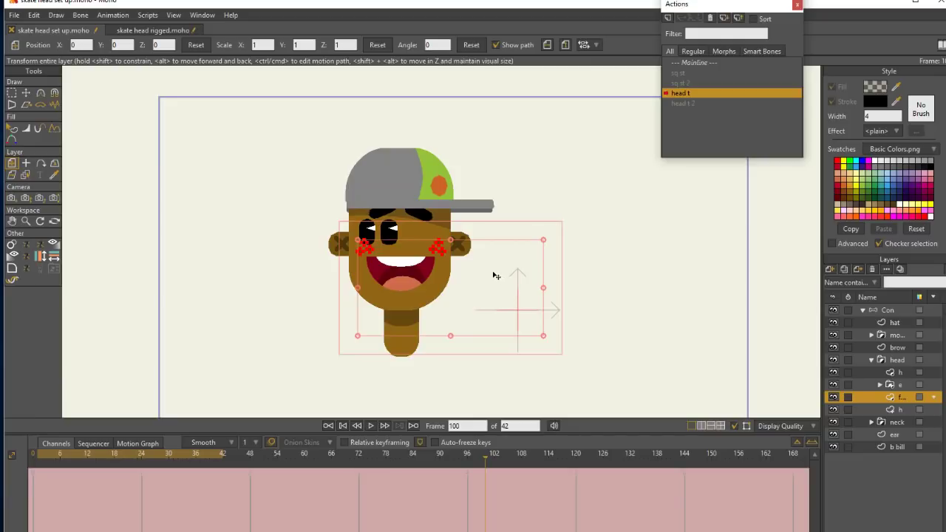
pyautogui.moveTo(500, 280); pyautogui.dragTo(483, 278)
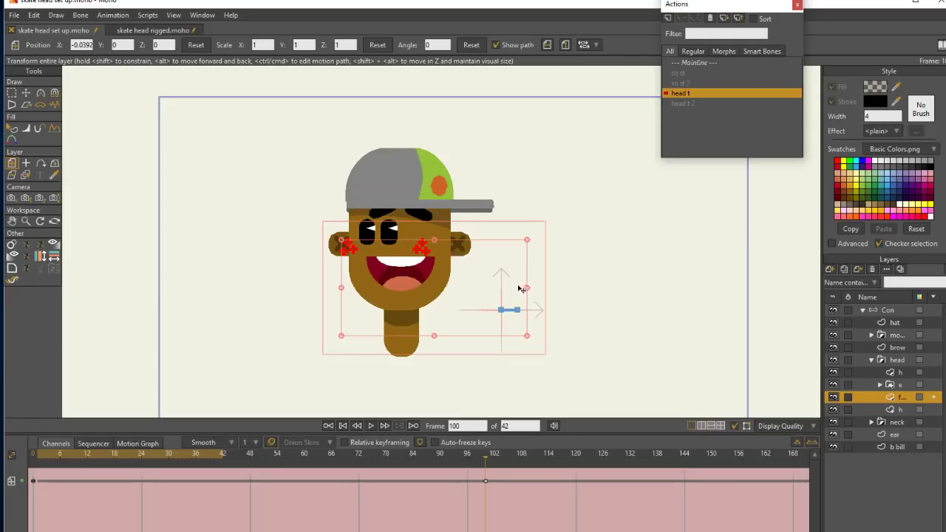
pyautogui.moveTo(343, 290); pyautogui.dragTo(350, 291)
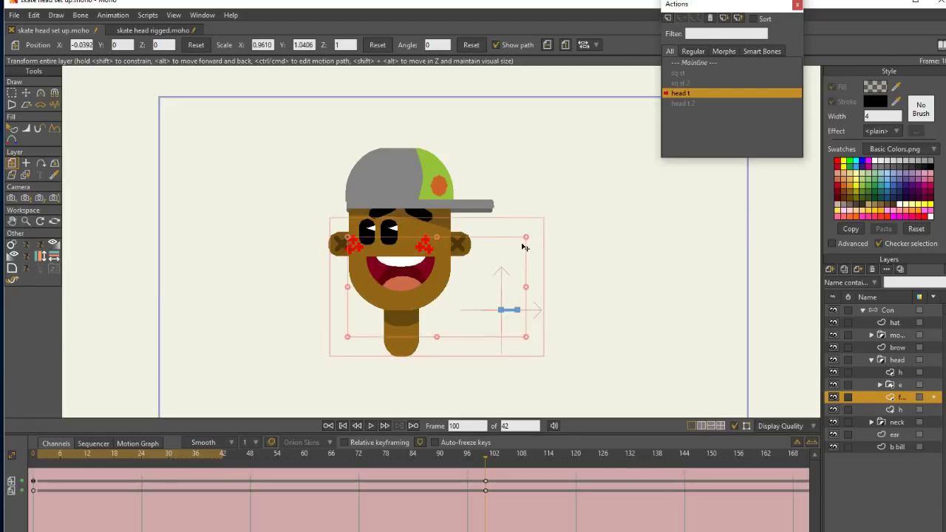
pyautogui.hotkey('ctrl', 'z')
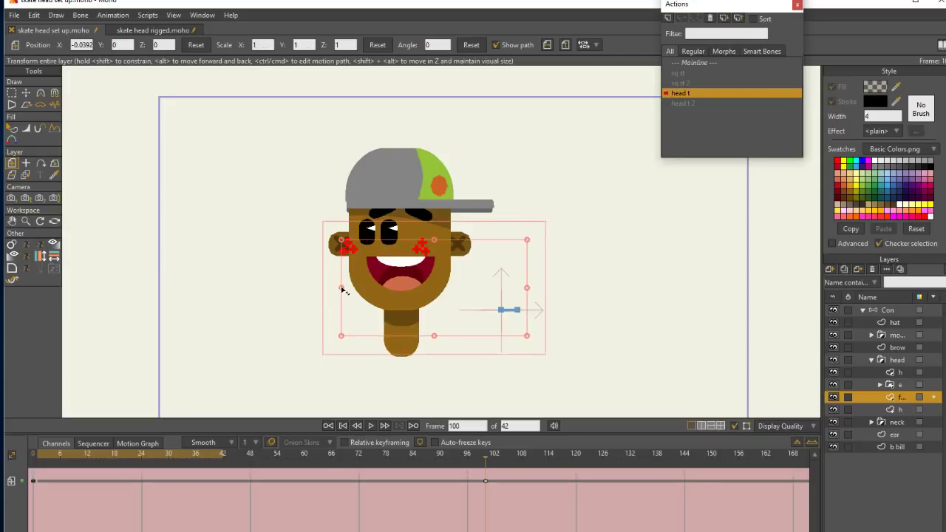
pyautogui.moveTo(342, 288); pyautogui.dragTo(348, 288)
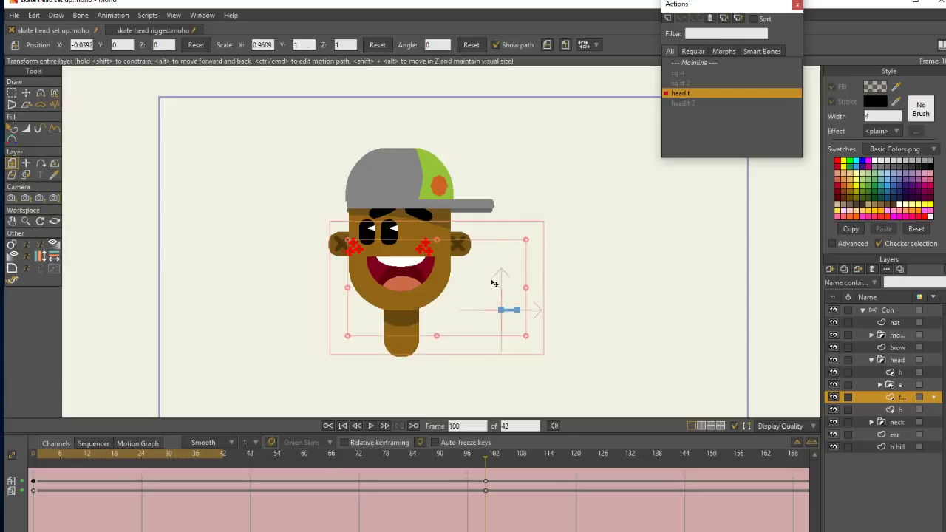
pyautogui.moveTo(494, 283); pyautogui.dragTo(487, 282)
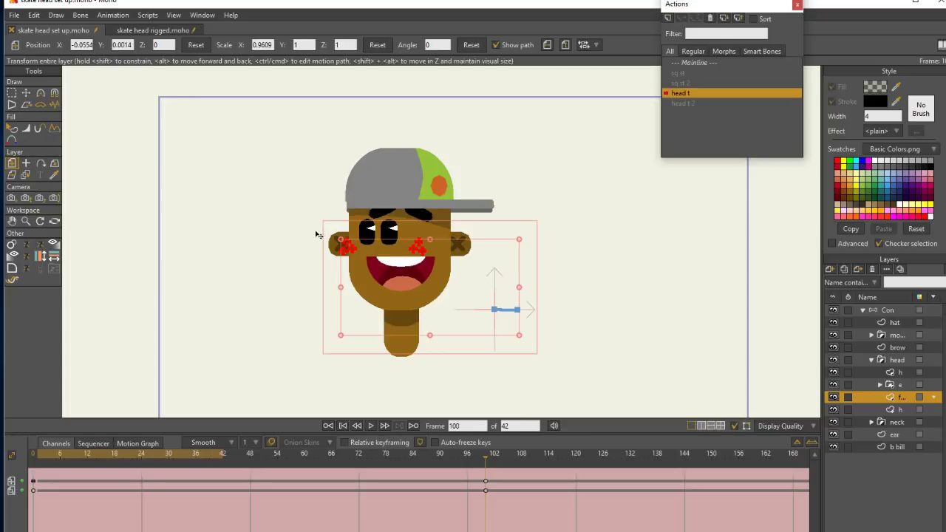
pyautogui.moveTo(503, 473); pyautogui.dragTo(34, 522)
pyautogui.rightClick(485, 489)
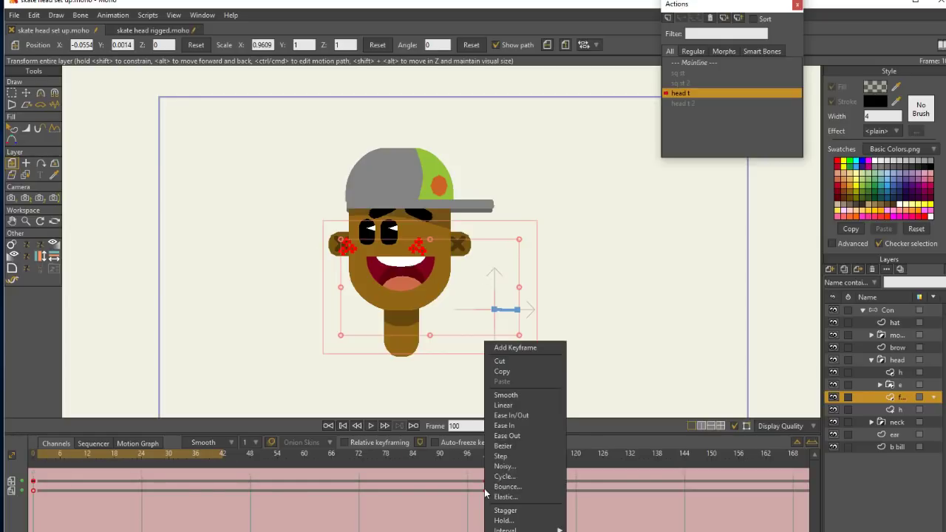
pyautogui.click(622, 348)
# Move the mouth group left to about X -0.346, narrow it to about 0.83 X scale, and make its keyframes linear
pyautogui.click(906, 337)
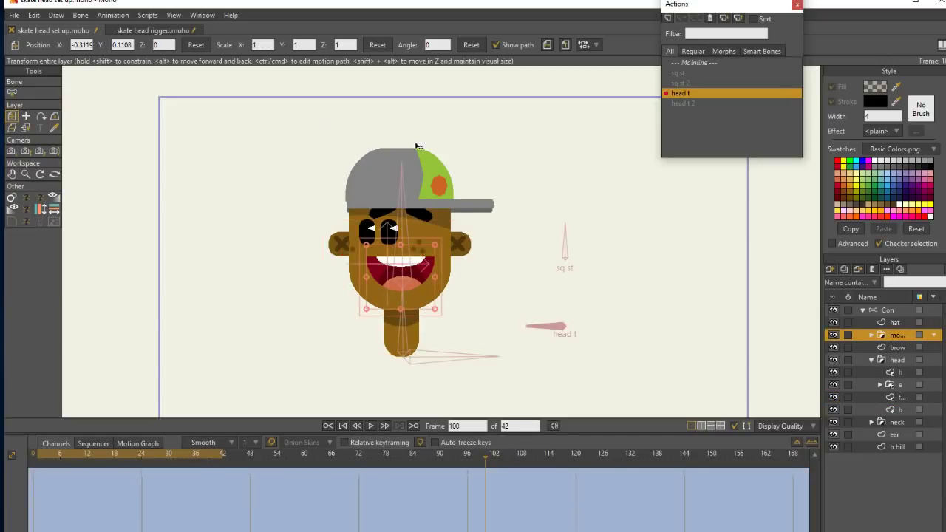
pyautogui.moveTo(425, 268); pyautogui.dragTo(404, 268)
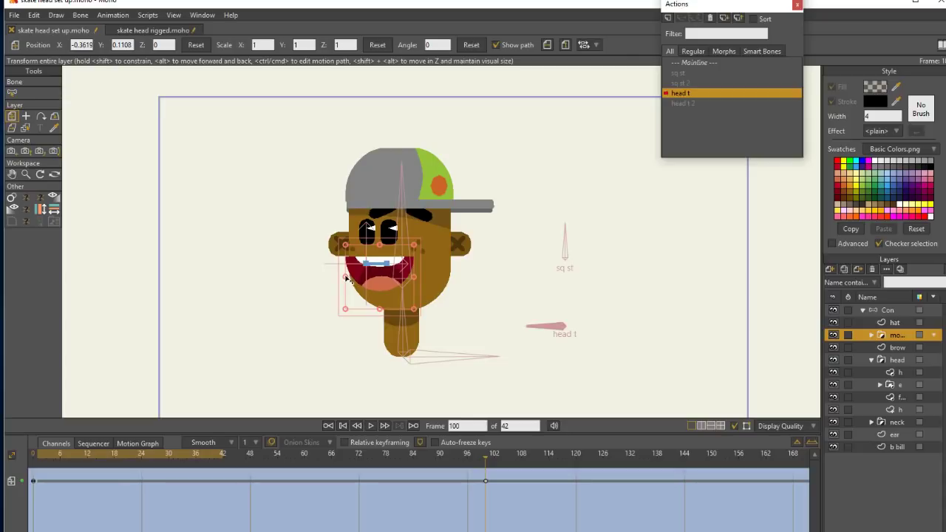
pyautogui.moveTo(345, 277); pyautogui.dragTo(406, 270)
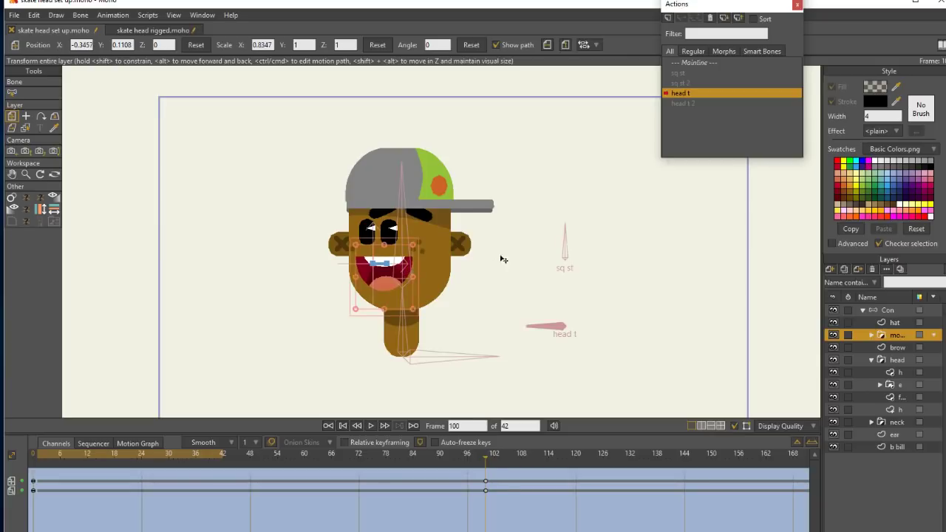
pyautogui.moveTo(499, 478); pyautogui.dragTo(35, 524)
pyautogui.rightClick(485, 490)
pyautogui.click(518, 401)
# Inside the mouth group, shift the bt layer right to about X 0.06 at frame 100 and make its keyframes linear
pyautogui.click(872, 336)
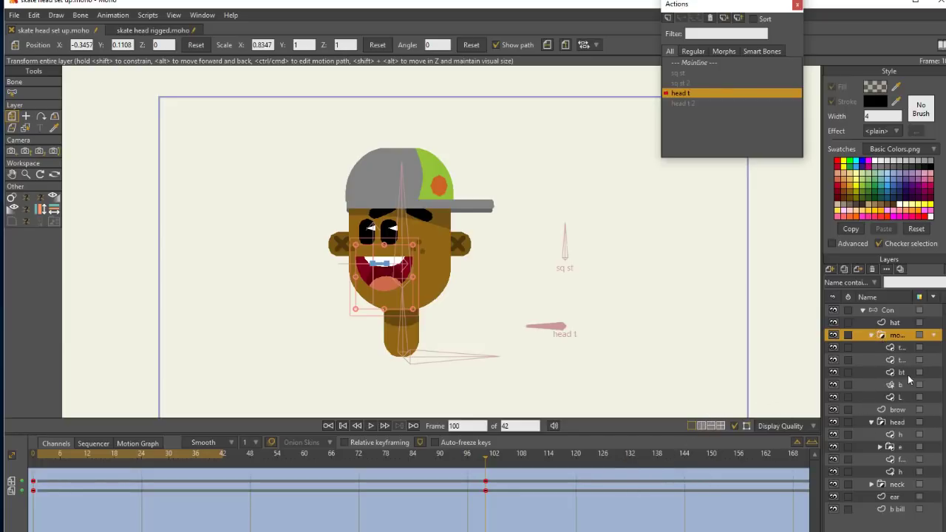
pyautogui.click(903, 385)
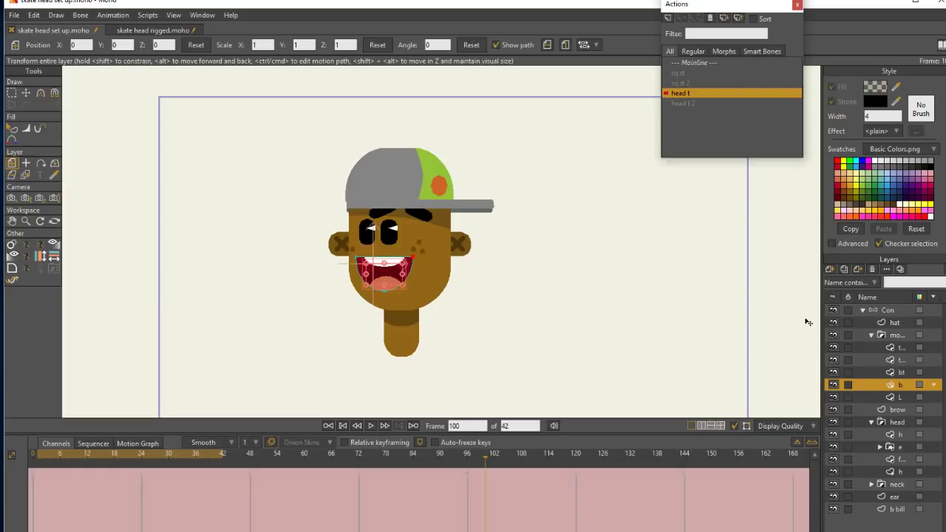
pyautogui.click(905, 372)
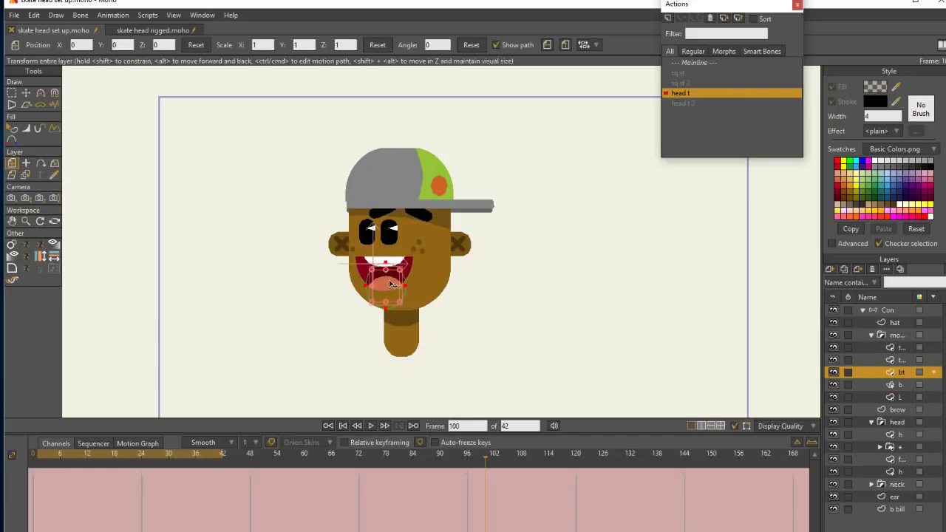
pyautogui.moveTo(392, 286); pyautogui.dragTo(411, 283)
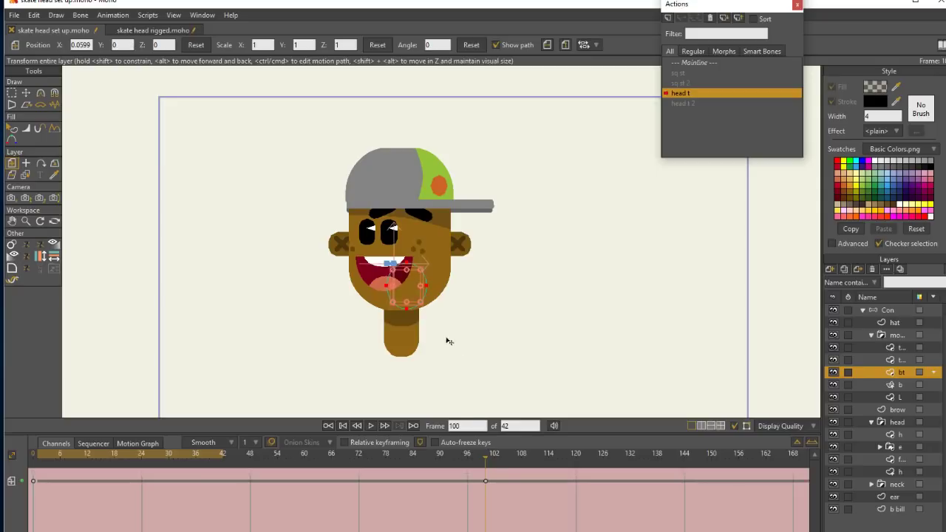
pyautogui.moveTo(498, 470); pyautogui.dragTo(27, 505)
pyautogui.rightClick(485, 482)
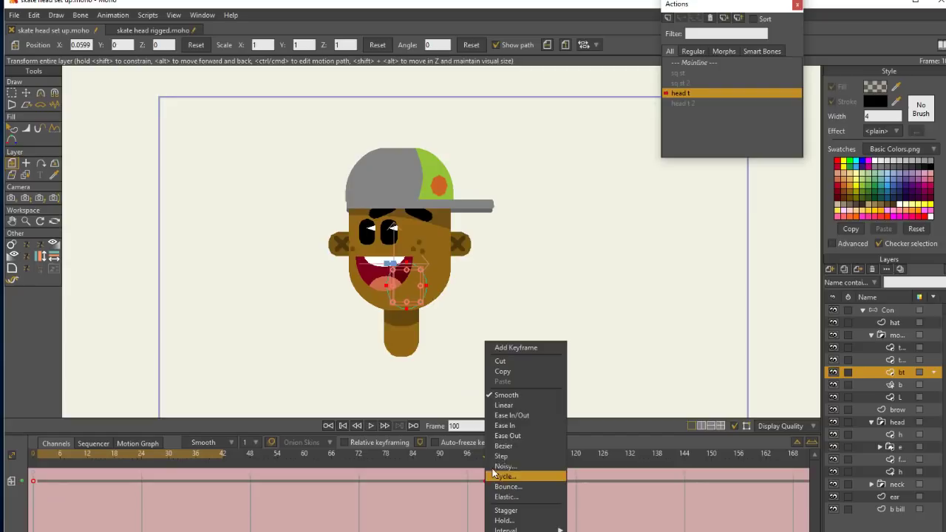
pyautogui.click(520, 405)
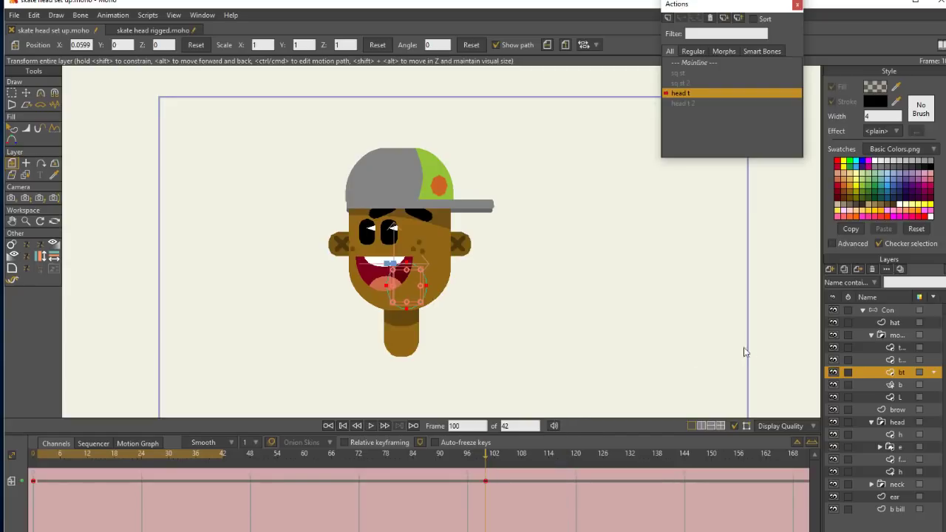
# Shift the tongue layer right to about X 0.024, widen it to about 1.16 X scale, and make its keyframes linear
pyautogui.click(903, 360)
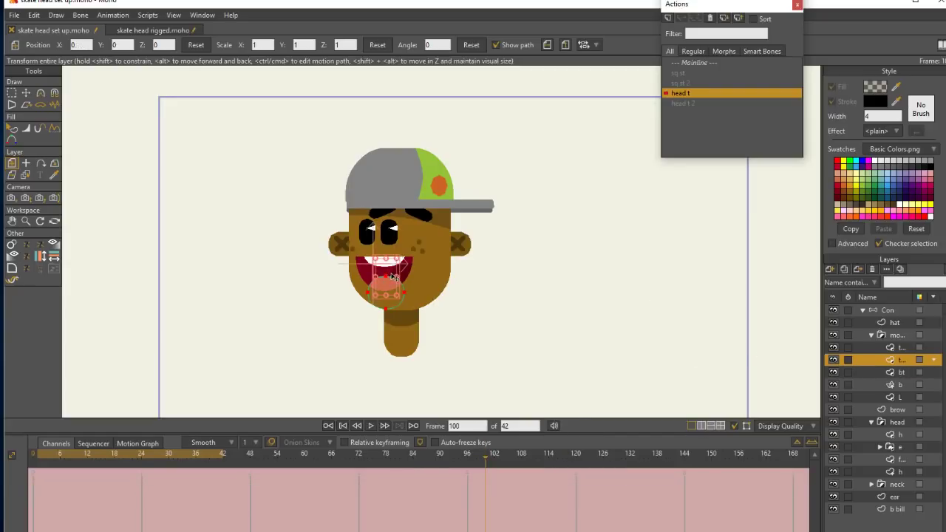
pyautogui.moveTo(391, 275); pyautogui.dragTo(412, 278)
pyautogui.moveTo(497, 471); pyautogui.dragTo(33, 519)
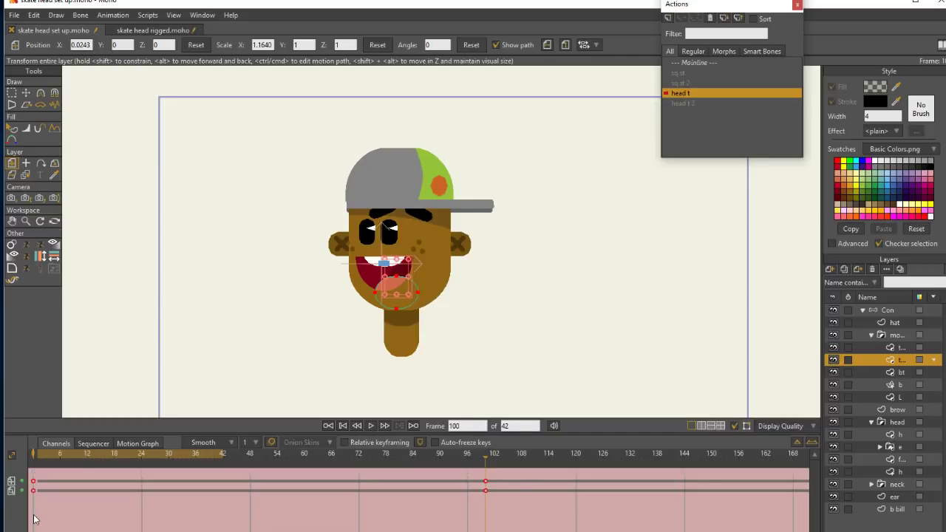
pyautogui.rightClick(484, 489)
pyautogui.click(473, 474)
pyautogui.moveTo(472, 510); pyautogui.dragTo(33, 524)
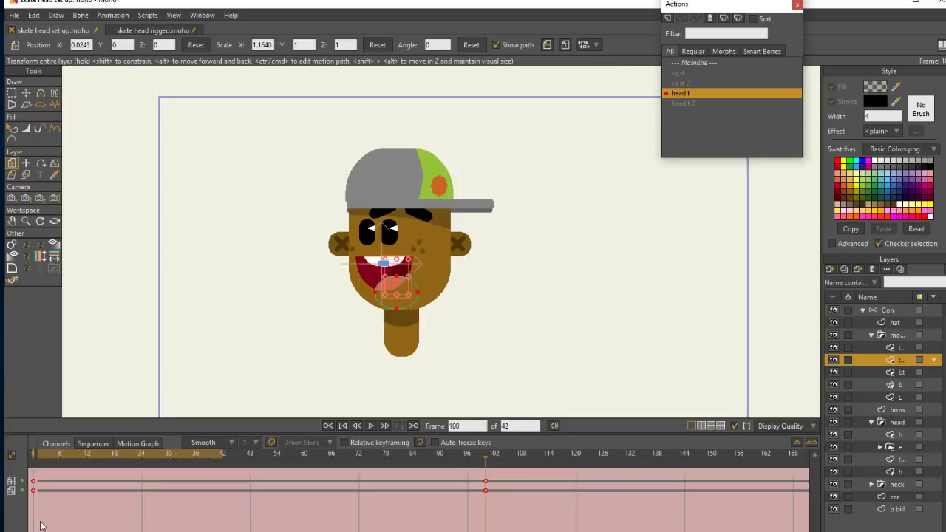
pyautogui.rightClick(485, 490)
pyautogui.click(512, 407)
pyautogui.moveTo(476, 456)
pyautogui.mouseDown()
pyautogui.moveTo(110, 471)
pyautogui.moveTo(618, 465)
pyautogui.moveTo(44, 479)
pyautogui.moveTo(401, 443)
pyautogui.moveTo(496, 450)
pyautogui.moveTo(24, 462)
pyautogui.moveTo(555, 444)
pyautogui.moveTo(249, 452)
pyautogui.moveTo(165, 475)
pyautogui.moveTo(503, 464)
pyautogui.moveTo(141, 486)
pyautogui.moveTo(370, 455)
pyautogui.moveTo(487, 453)
pyautogui.mouseUp()
# Shift the upper teeth layer left to about X -0.011, make its keyframes linear, and collapse the mouth group
pyautogui.click(907, 349)
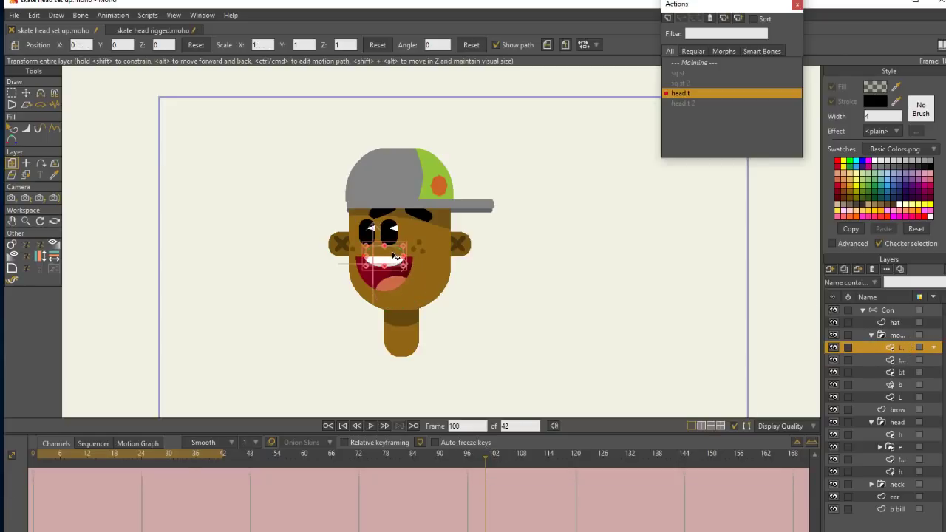
pyautogui.moveTo(393, 253); pyautogui.dragTo(388, 254)
pyautogui.moveTo(497, 470); pyautogui.dragTo(32, 522)
pyautogui.rightClick(486, 482)
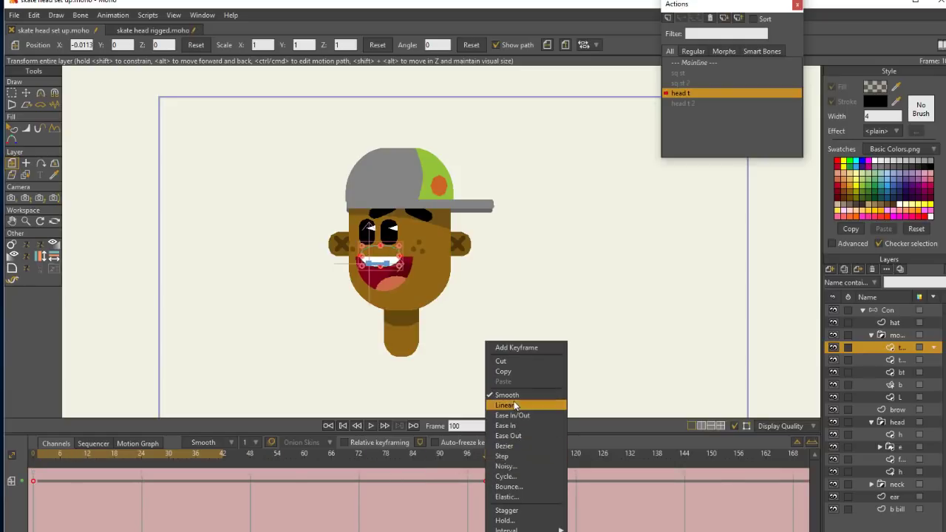
pyautogui.click(486, 455)
pyautogui.moveTo(486, 456)
pyautogui.mouseDown()
pyautogui.moveTo(223, 463)
pyautogui.moveTo(111, 477)
pyautogui.moveTo(593, 468)
pyautogui.moveTo(64, 464)
pyautogui.moveTo(500, 455)
pyautogui.mouseUp()
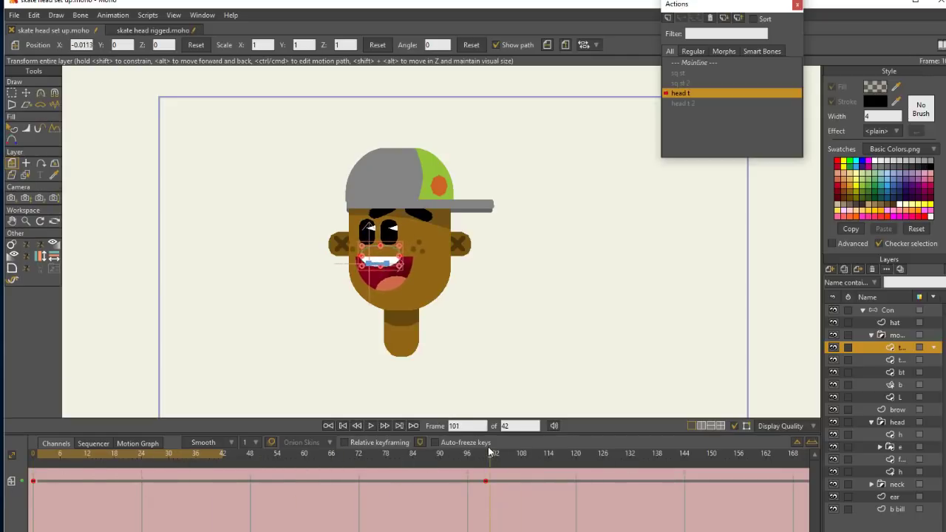
pyautogui.click(872, 335)
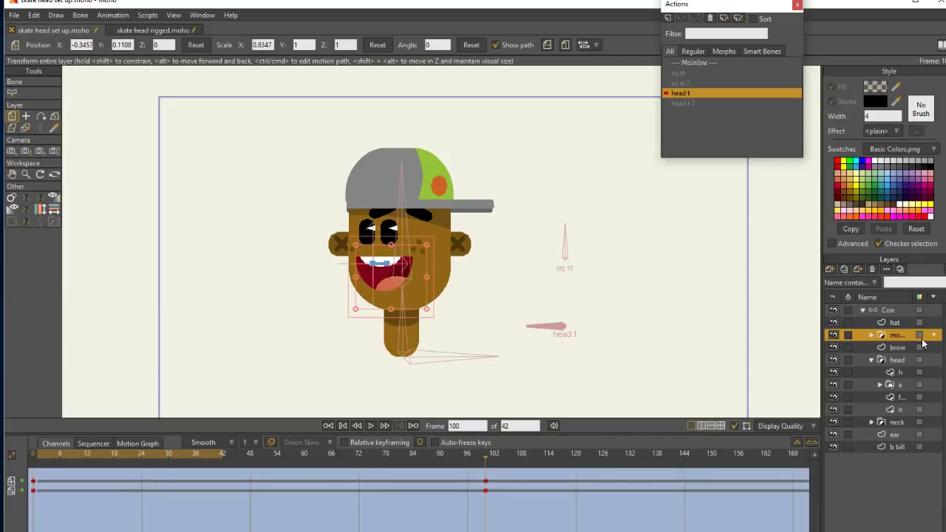
# On the brow layer, move all the eyebrow points left to about X -0.334 and make their keyframes linear
pyautogui.click(905, 347)
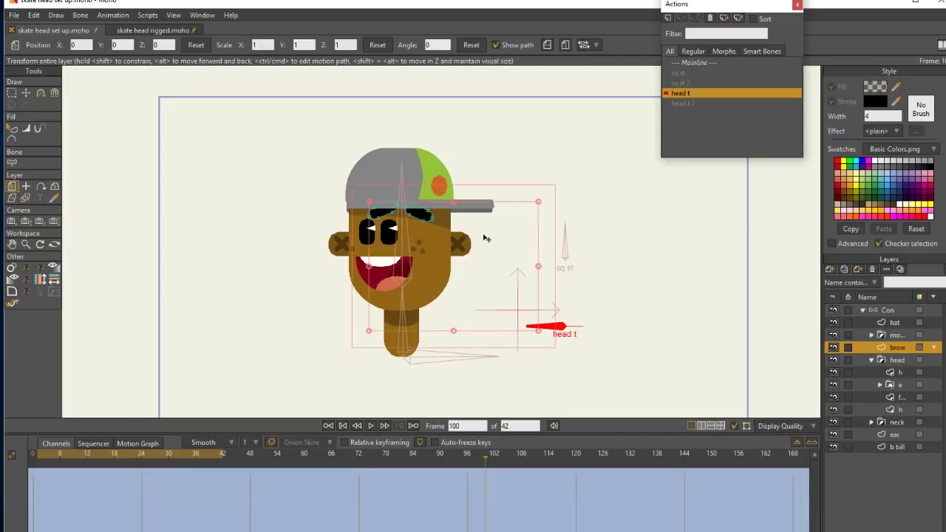
pyautogui.click(12, 93)
pyautogui.moveTo(456, 210); pyautogui.dragTo(475, 195)
pyautogui.click(28, 94)
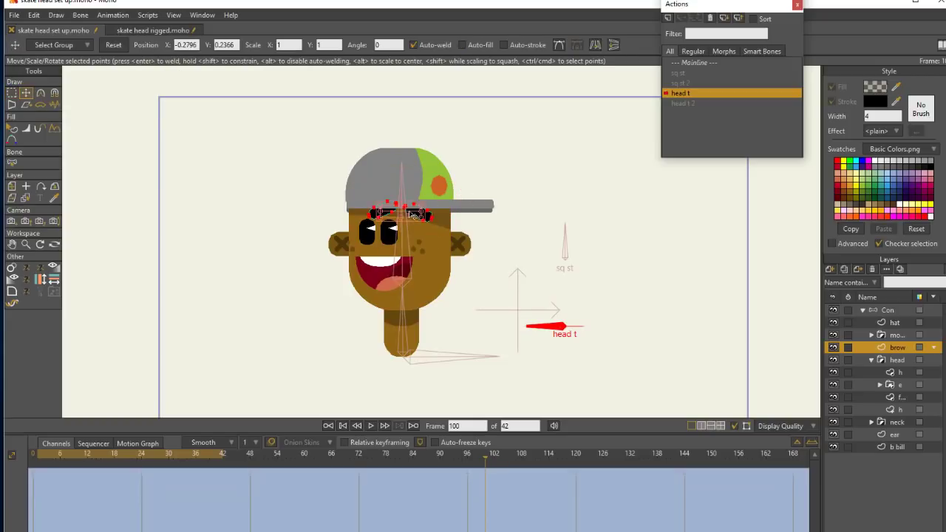
pyautogui.moveTo(416, 214); pyautogui.dragTo(391, 211)
pyautogui.moveTo(496, 479); pyautogui.dragTo(33, 526)
pyautogui.rightClick(485, 490)
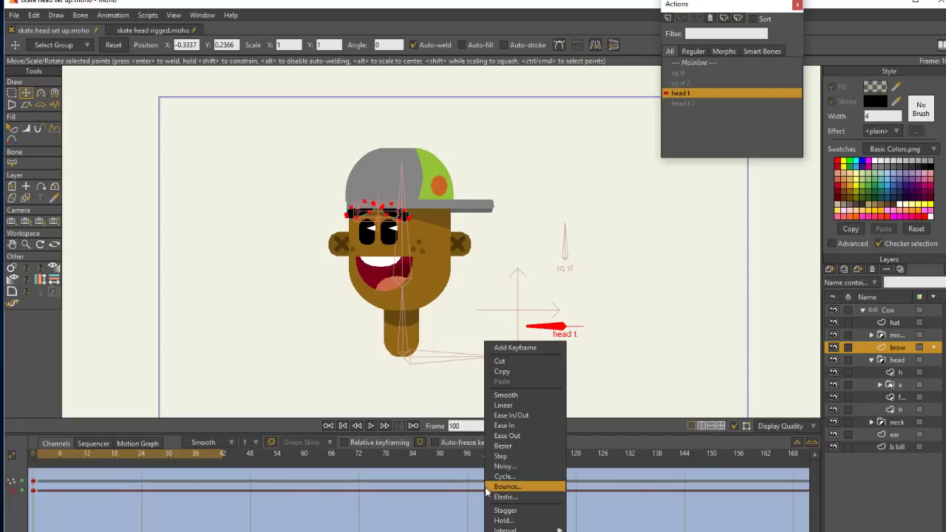
pyautogui.click(515, 406)
pyautogui.moveTo(491, 459)
pyautogui.mouseDown()
pyautogui.moveTo(33, 475)
pyautogui.moveTo(523, 463)
pyautogui.moveTo(99, 481)
pyautogui.moveTo(583, 487)
pyautogui.moveTo(54, 482)
pyautogui.moveTo(527, 488)
pyautogui.moveTo(62, 488)
pyautogui.moveTo(484, 458)
pyautogui.mouseUp()
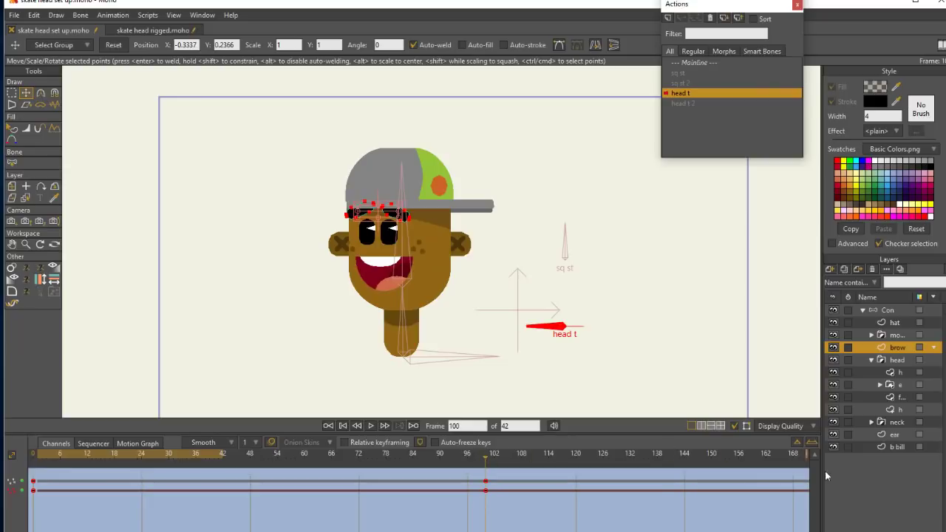
# On the ear layer, move the points of both ears slightly right to about X -0.275
pyautogui.click(896, 434)
pyautogui.press('g')
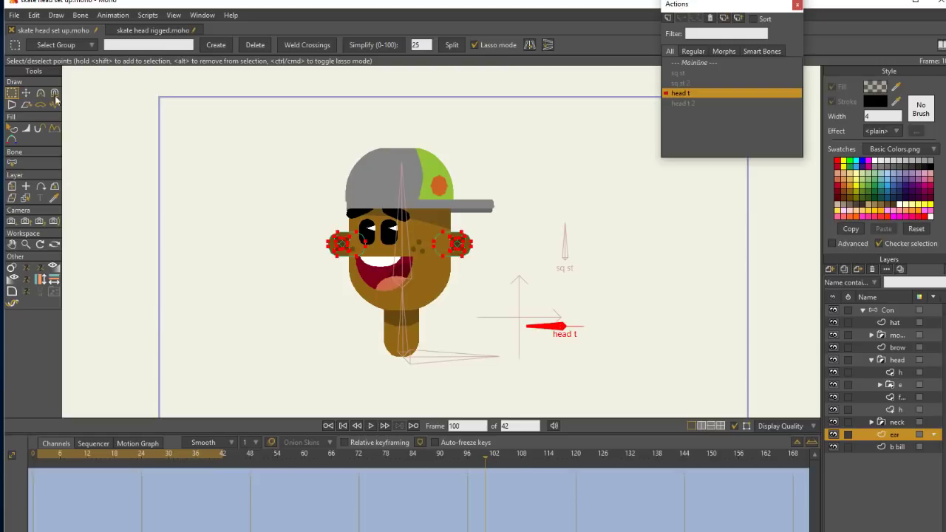
pyautogui.press('t')
pyautogui.moveTo(442, 245); pyautogui.dragTo(446, 243)
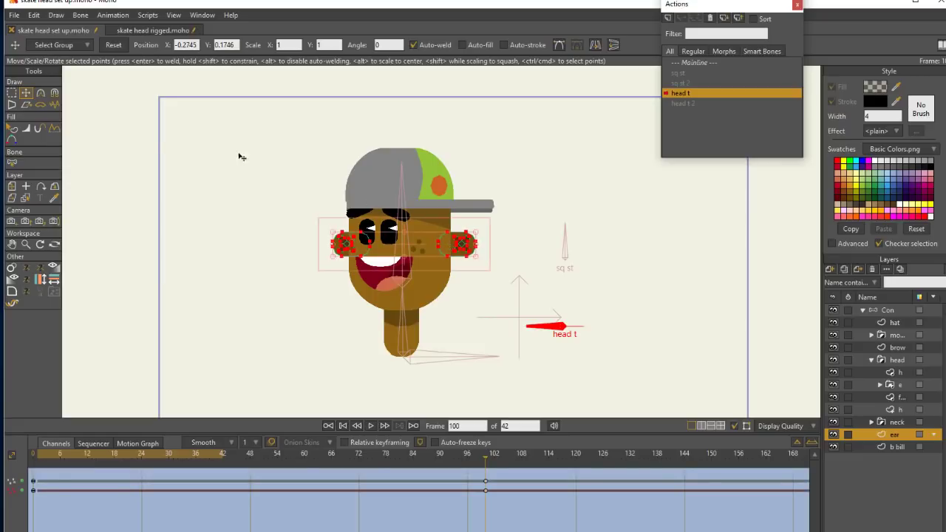
# Move only the left ear's points further right to about X -0.389 and make the ear layer's keyframes linear
pyautogui.click(12, 93)
pyautogui.moveTo(364, 269)
pyautogui.mouseDown()
pyautogui.moveTo(371, 226)
pyautogui.moveTo(352, 278)
pyautogui.mouseUp()
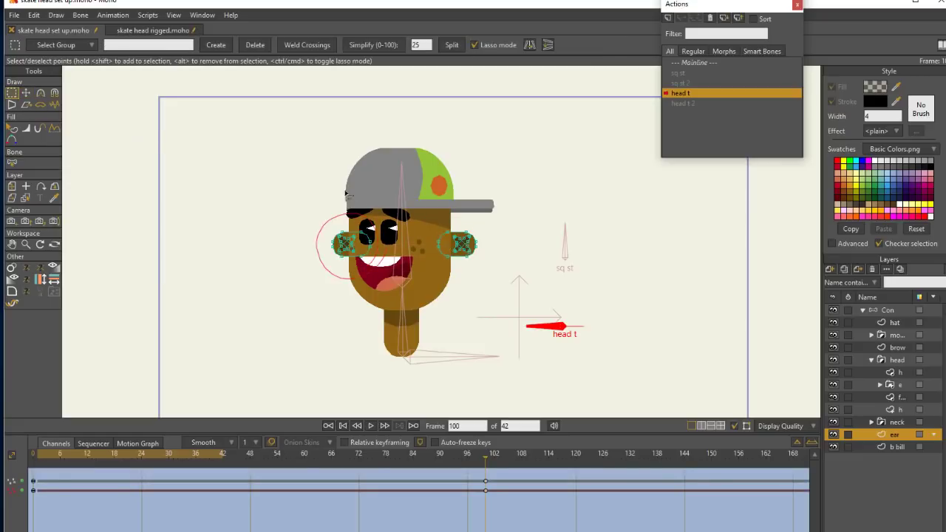
pyautogui.click(26, 93)
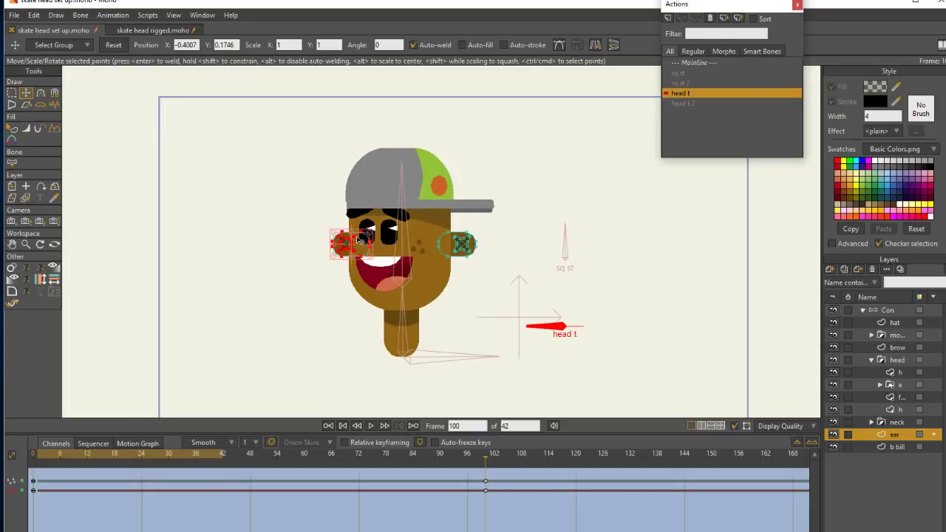
pyautogui.moveTo(359, 245); pyautogui.dragTo(365, 244)
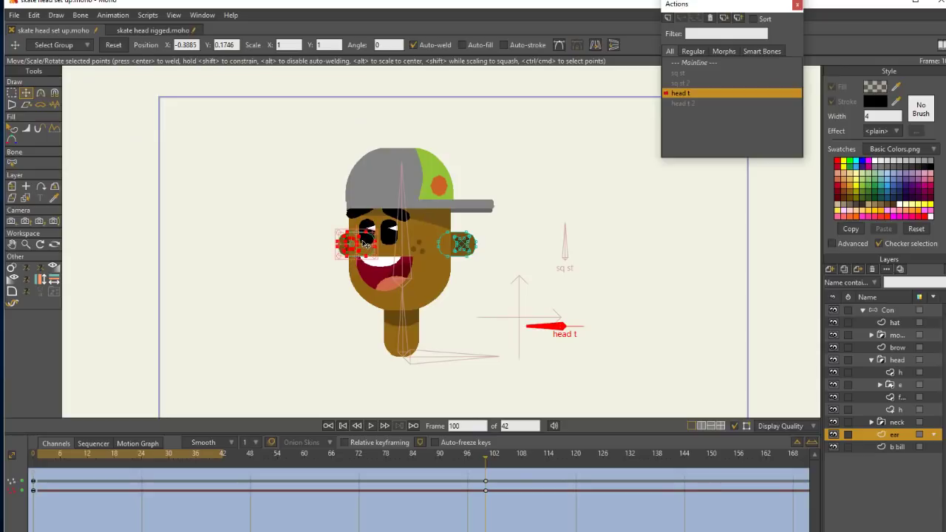
pyautogui.moveTo(503, 477); pyautogui.dragTo(31, 519)
pyautogui.rightClick(486, 499)
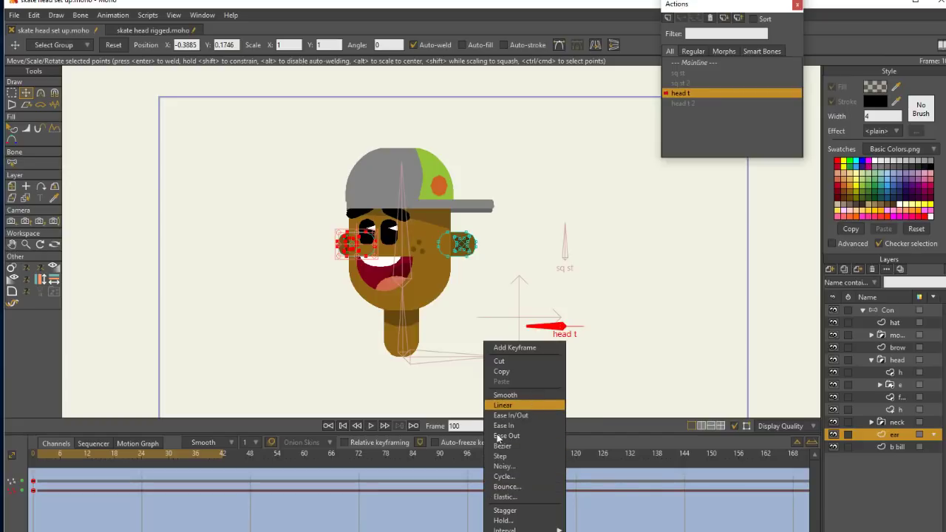
pyautogui.click(497, 436)
pyautogui.moveTo(486, 456)
pyautogui.mouseDown()
pyautogui.moveTo(75, 477)
pyautogui.moveTo(578, 476)
pyautogui.moveTo(35, 466)
pyautogui.moveTo(566, 464)
pyautogui.moveTo(117, 463)
pyautogui.moveTo(494, 458)
pyautogui.mouseUp()
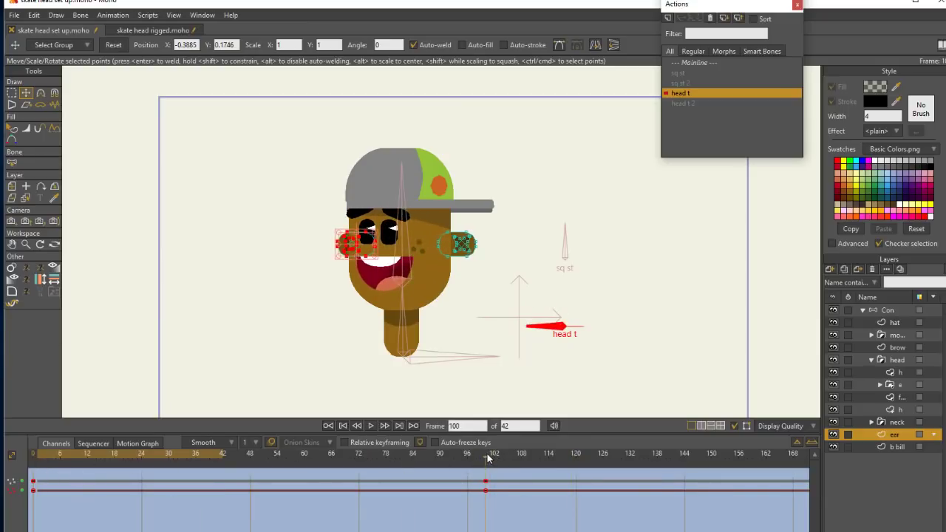
# On the hat layer, move the points at the bill's right tip slightly left to shorten the bill
pyautogui.click(902, 325)
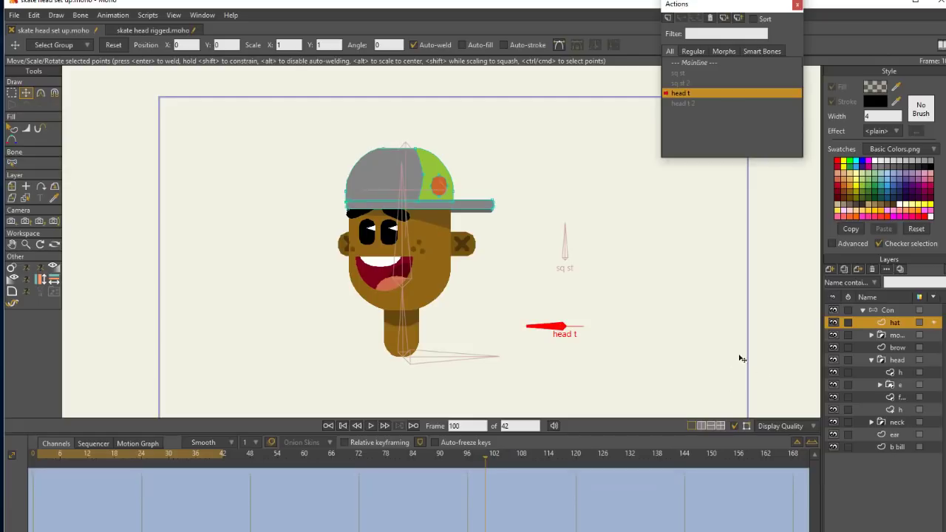
pyautogui.click(12, 94)
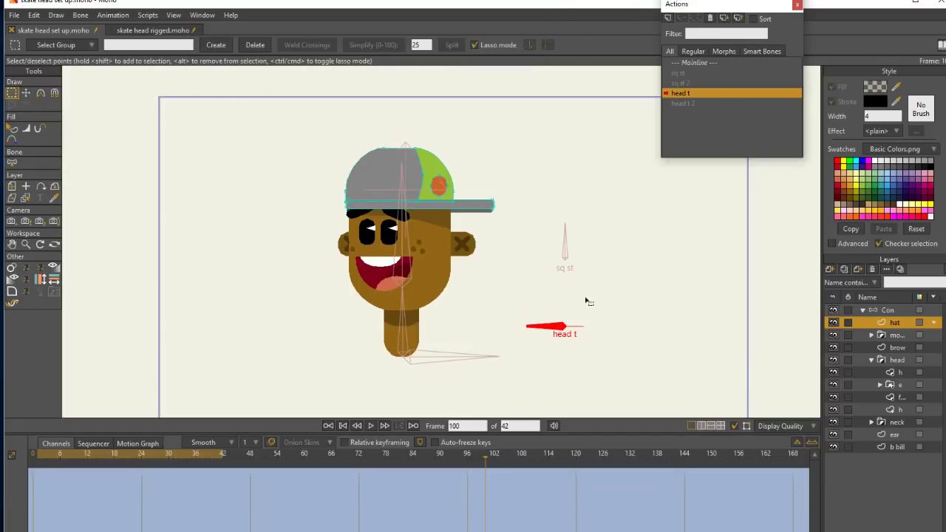
pyautogui.moveTo(501, 221)
pyautogui.mouseDown()
pyautogui.moveTo(481, 217)
pyautogui.moveTo(514, 211)
pyautogui.mouseUp()
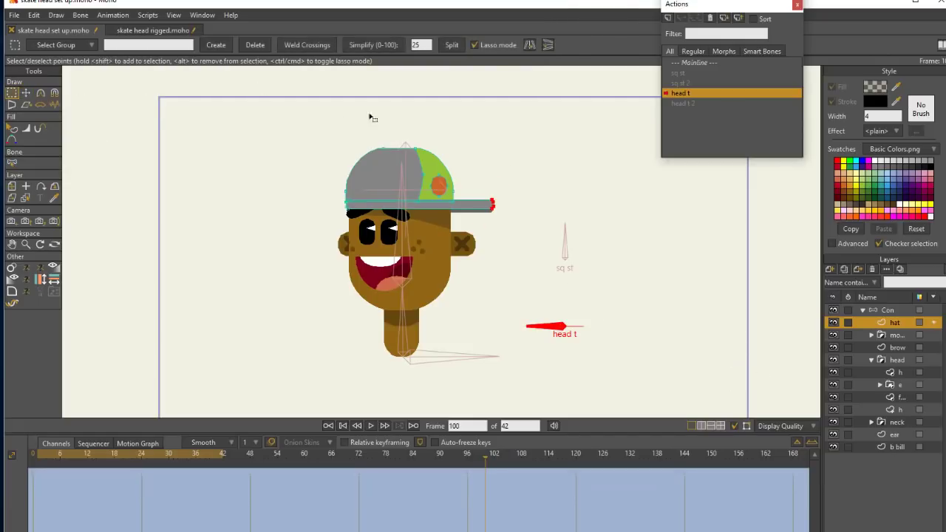
pyautogui.click(27, 93)
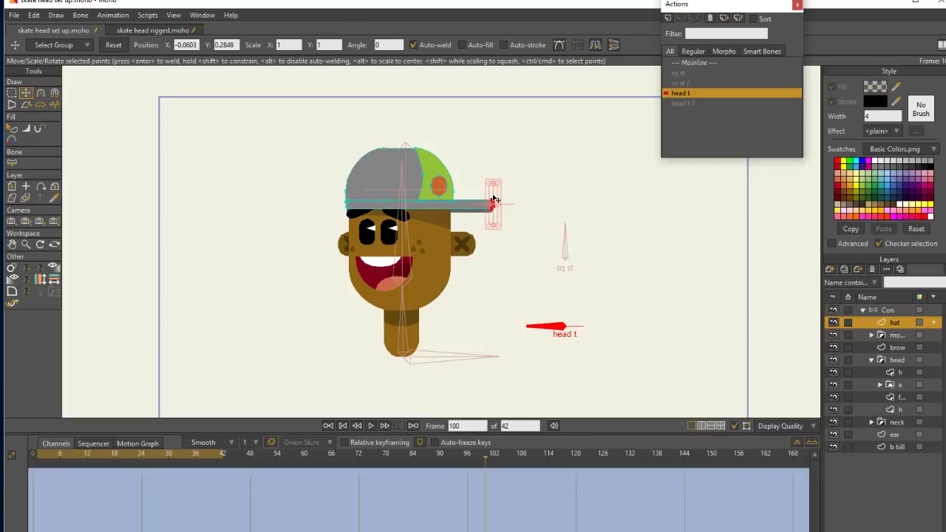
pyautogui.moveTo(494, 197); pyautogui.dragTo(487, 202)
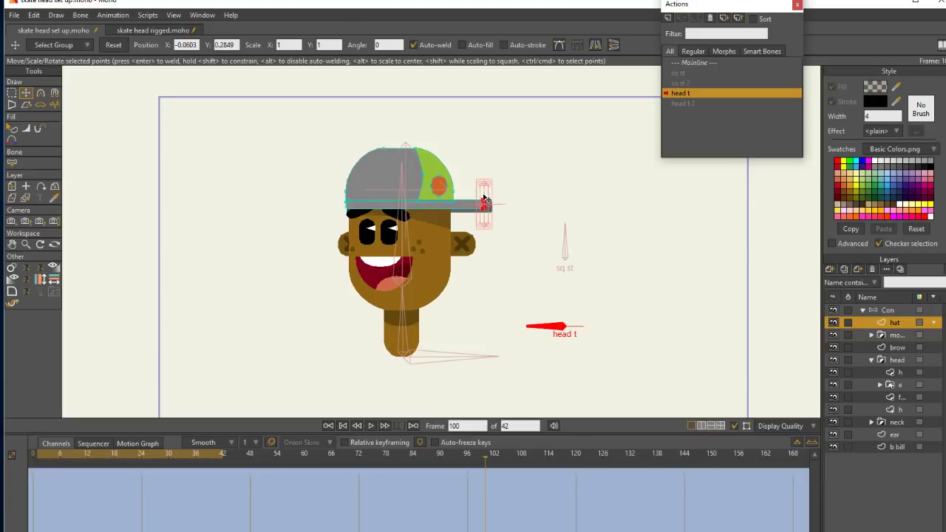
# On the b bill layer, move the right tip points left to about X -0.076 and make the keyframes linear
pyautogui.click(896, 446)
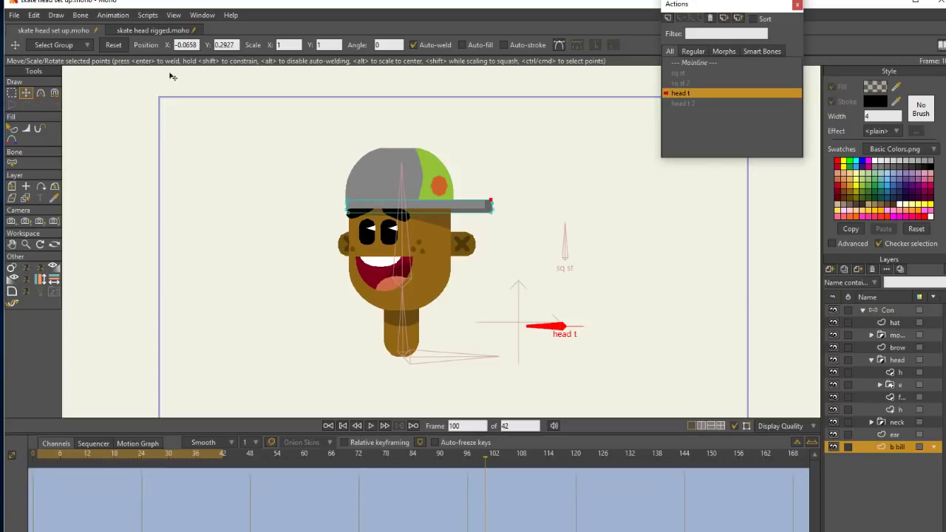
pyautogui.press('g')
pyautogui.moveTo(495, 224)
pyautogui.mouseDown()
pyautogui.moveTo(498, 195)
pyautogui.moveTo(485, 222)
pyautogui.moveTo(488, 197)
pyautogui.mouseUp()
pyautogui.click(26, 91)
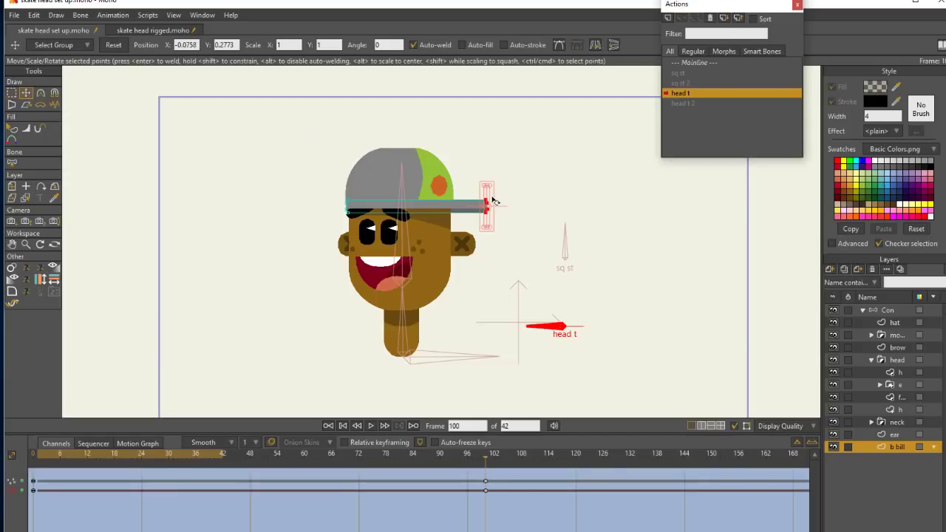
pyautogui.moveTo(505, 473); pyautogui.dragTo(33, 517)
pyautogui.rightClick(485, 491)
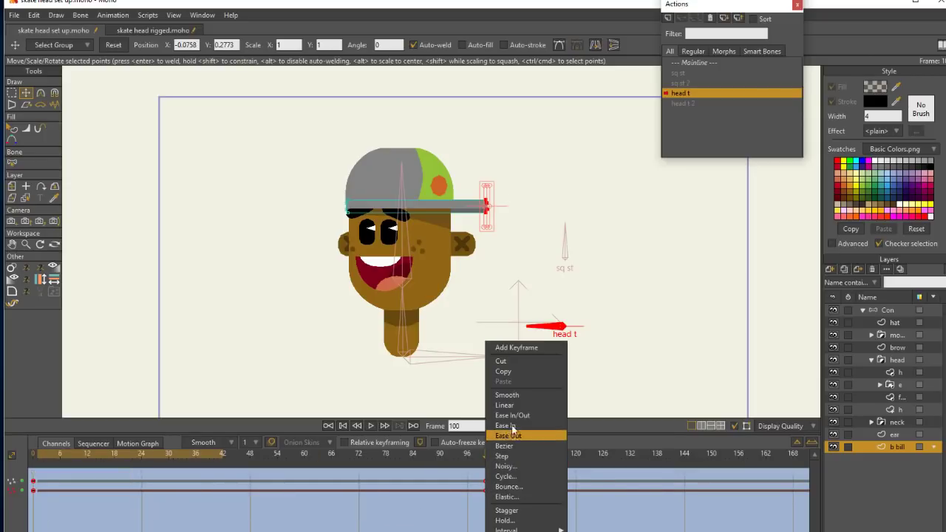
pyautogui.click(517, 407)
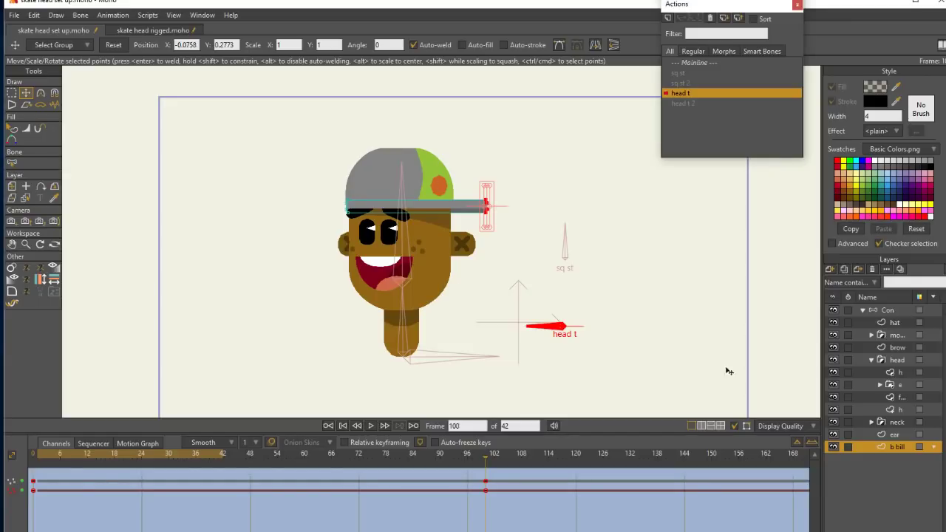
# On the hat layer, move the green panel's edge points and orange spot left to about X -0.251 and make the keyframes linear
pyautogui.click(897, 323)
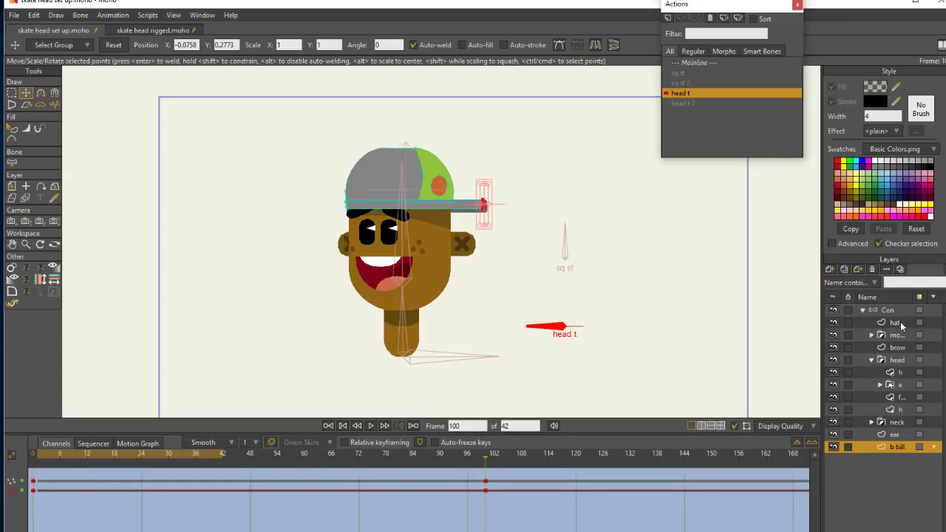
pyautogui.click(12, 93)
pyautogui.click(439, 207)
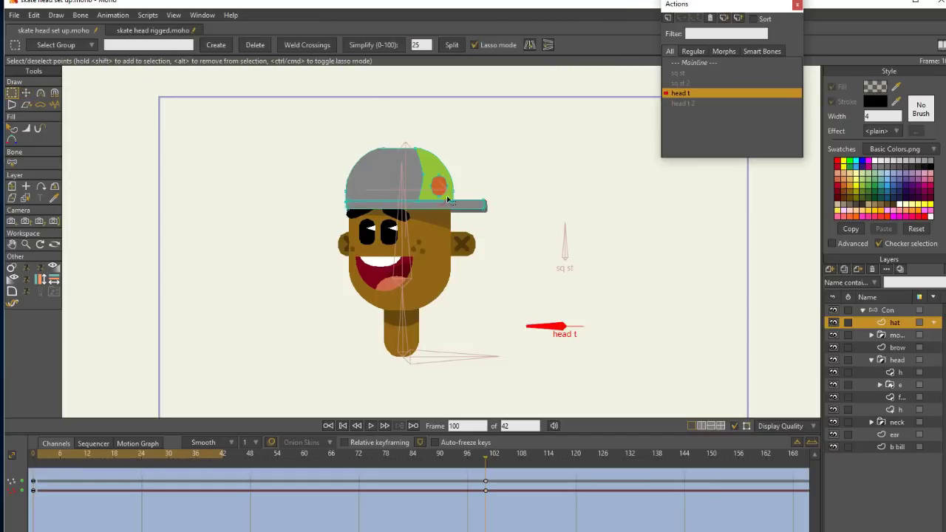
pyautogui.moveTo(428, 153)
pyautogui.mouseDown()
pyautogui.moveTo(419, 158)
pyautogui.moveTo(408, 145)
pyautogui.moveTo(403, 199)
pyautogui.moveTo(454, 209)
pyautogui.moveTo(446, 180)
pyautogui.moveTo(418, 175)
pyautogui.mouseUp()
pyautogui.click(28, 94)
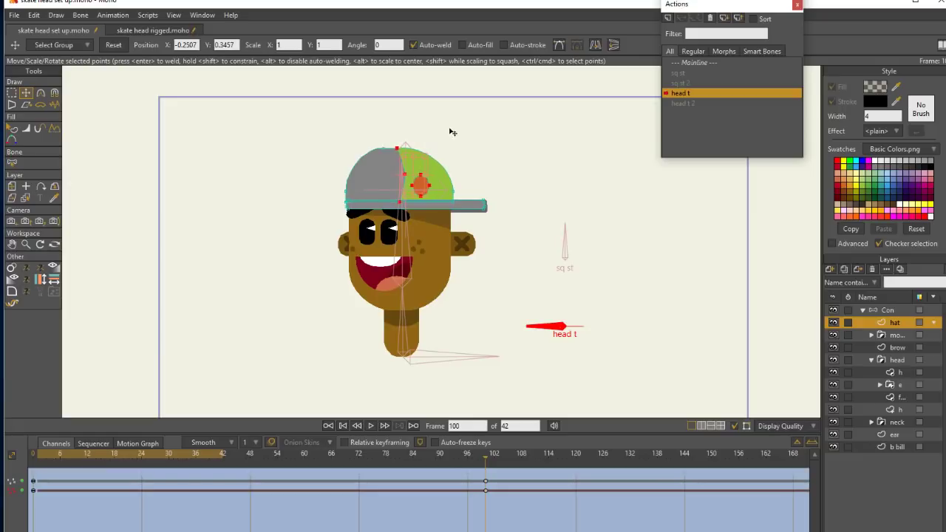
pyautogui.moveTo(499, 474); pyautogui.dragTo(44, 526)
pyautogui.rightClick(485, 489)
pyautogui.click(511, 406)
pyautogui.moveTo(486, 456); pyautogui.dragTo(21, 473)
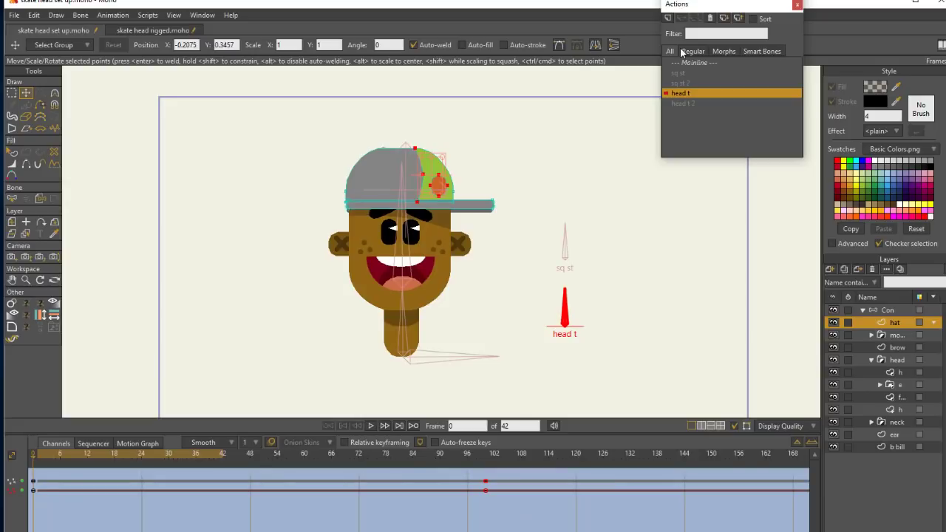
# Return the Con layer to the Mainline, add a short upright bone beside the sq st dial, and name it blink
pyautogui.click(890, 310)
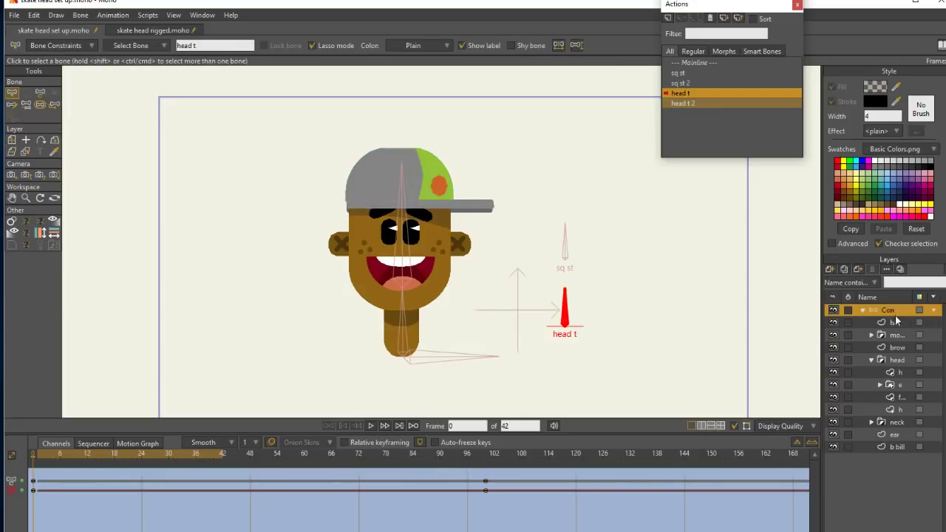
pyautogui.click(710, 63)
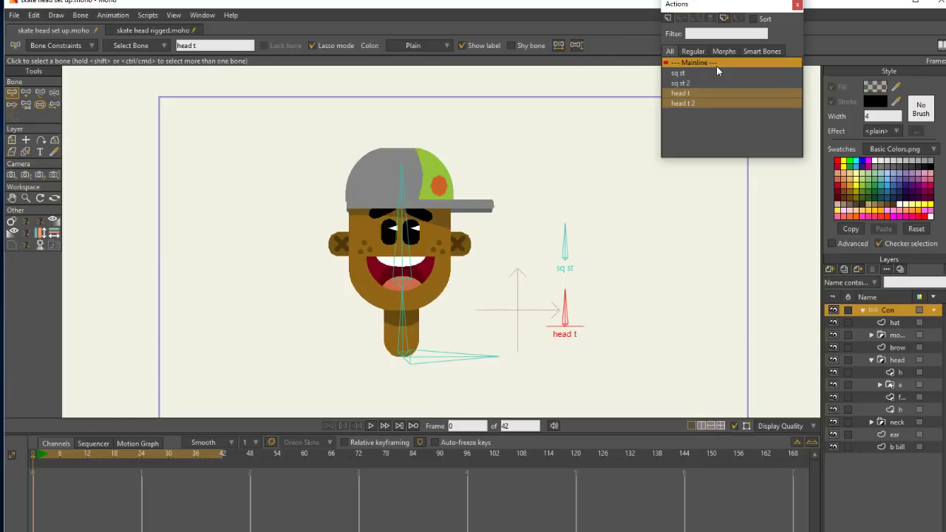
pyautogui.click(56, 94)
pyautogui.click(26, 93)
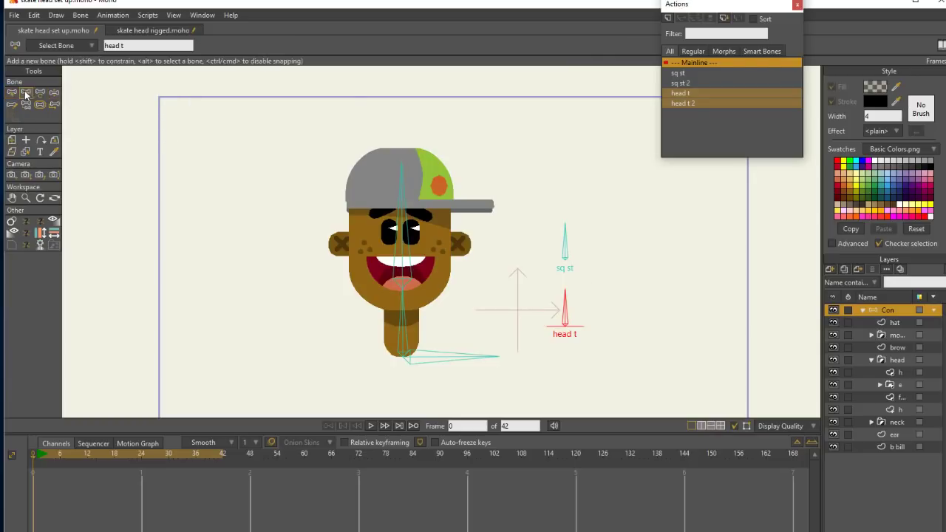
pyautogui.press('Return')
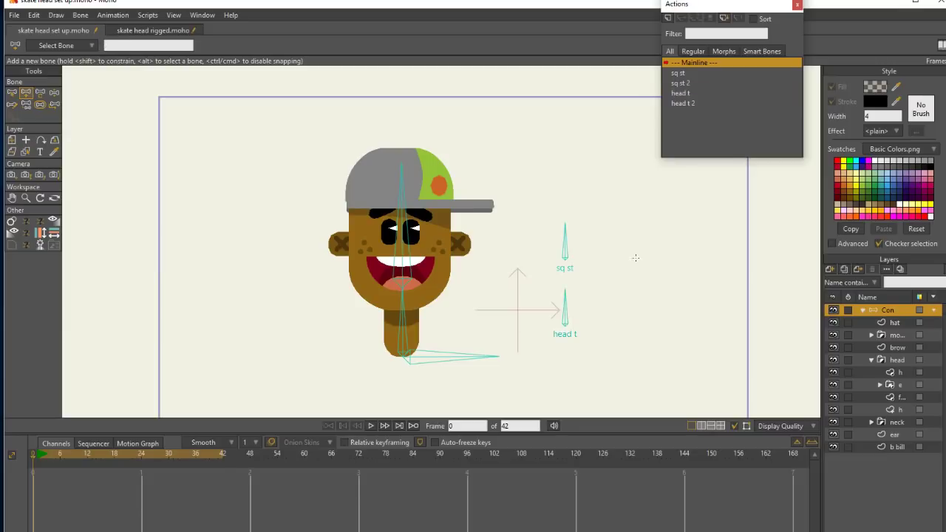
pyautogui.moveTo(622, 243); pyautogui.dragTo(622, 233)
pyautogui.click(188, 47)
pyautogui.write('b')
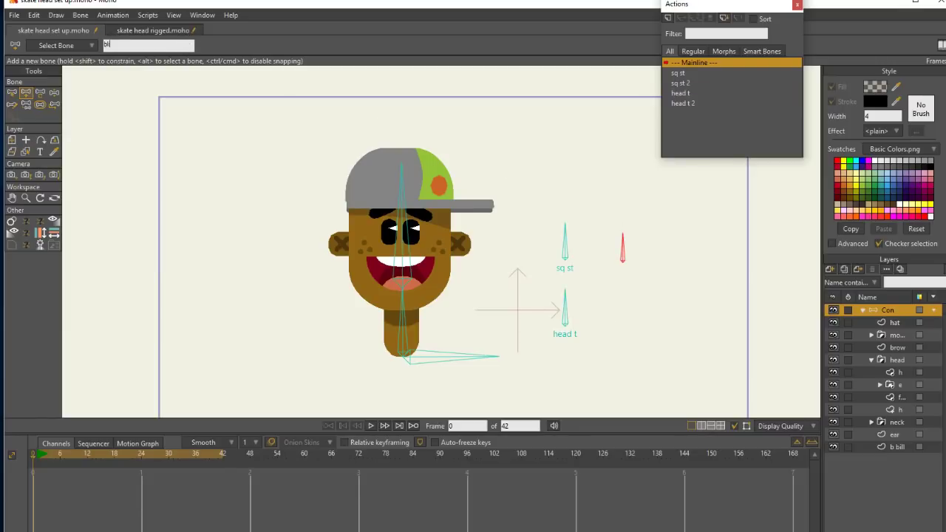
pyautogui.write('link')
pyautogui.press('Return')
# Make a smart bone dial from the blink bone with angles -90 to 90, 100 frames, and separate positive and negative actions
pyautogui.click(81, 15)
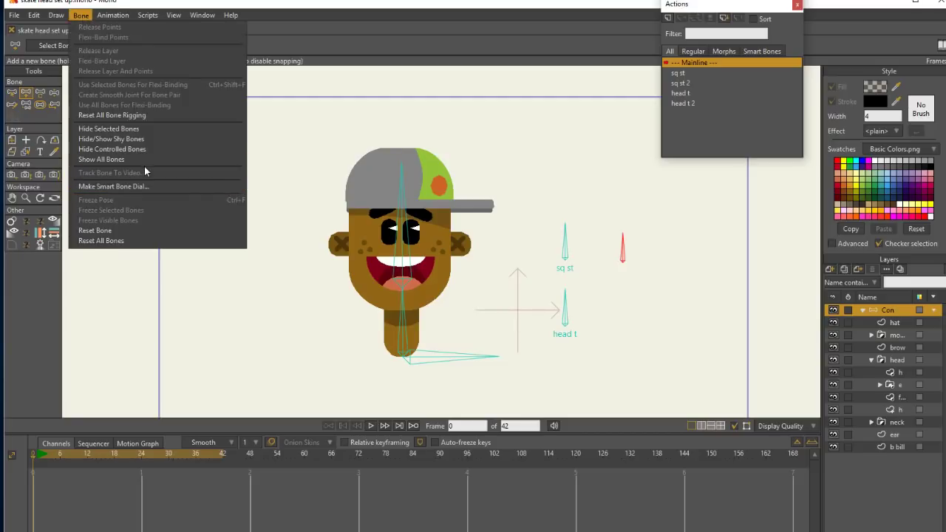
pyautogui.click(145, 187)
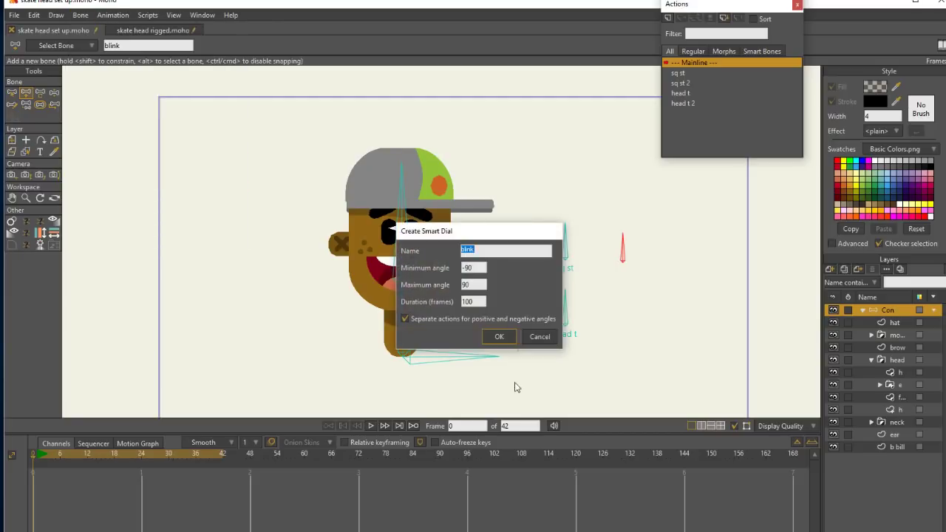
pyautogui.click(499, 336)
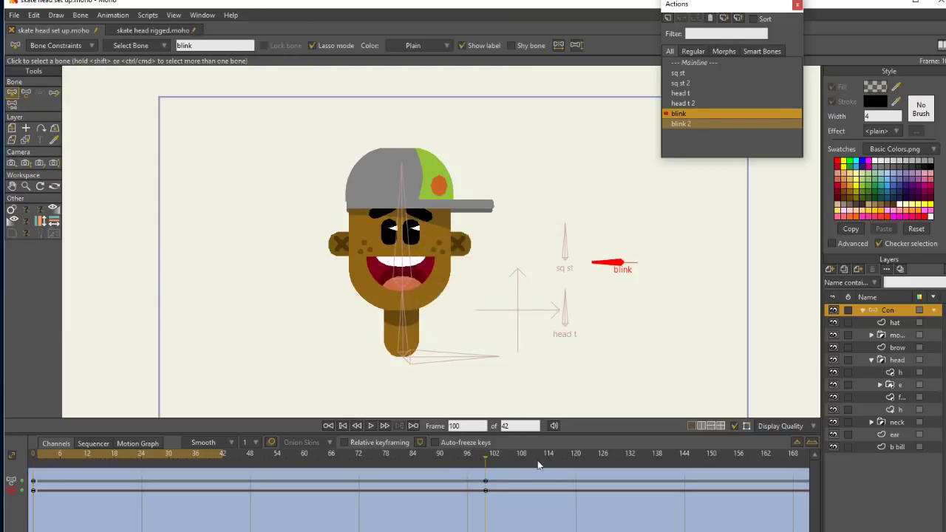
# In the blink action, move the eyelid rectangle's points down over the eyes to about Y 0.207 at frame 100 and make the keyframes linear
pyautogui.click(880, 385)
pyautogui.click(907, 397)
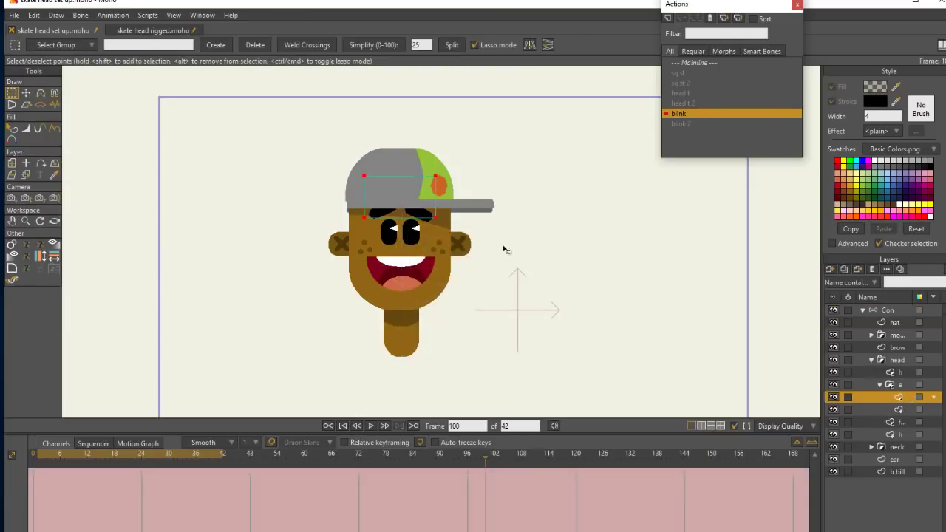
pyautogui.click(26, 93)
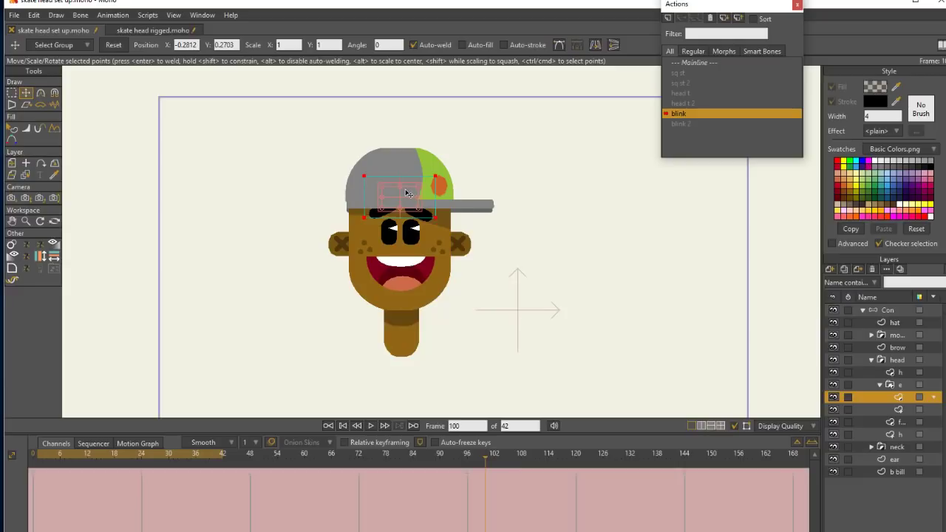
pyautogui.moveTo(407, 194); pyautogui.dragTo(407, 221)
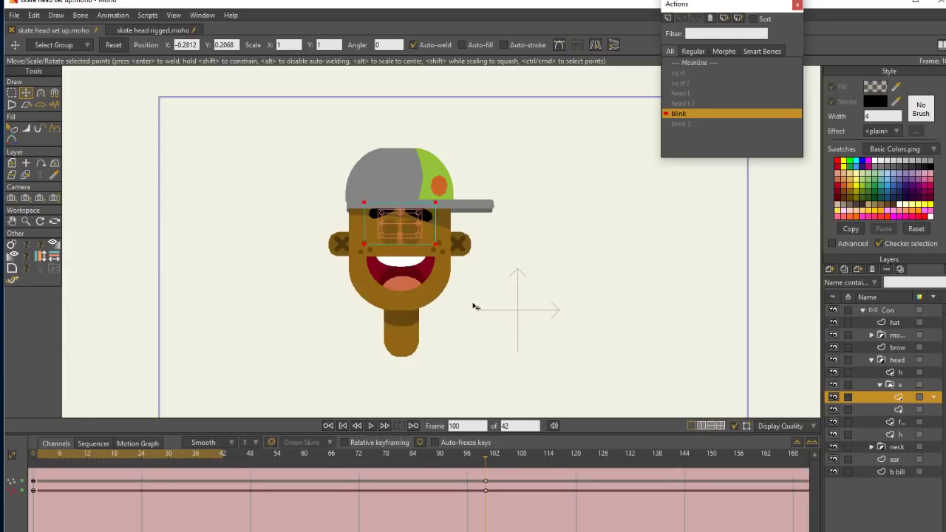
pyautogui.rightClick(487, 488)
pyautogui.click(485, 456)
pyautogui.moveTo(485, 456); pyautogui.dragTo(33, 456)
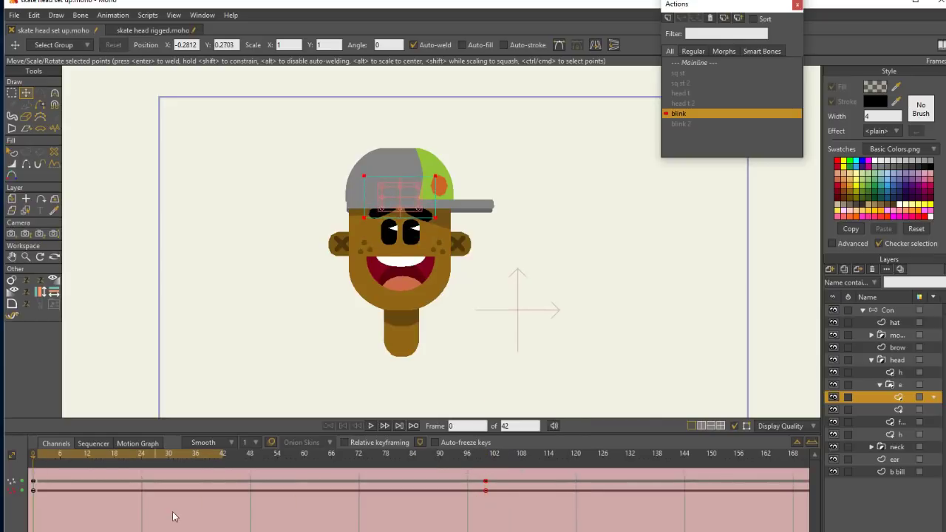
# Return the Con layer to the Mainline, add a short upright bone below the blink dial, and name it h u d
pyautogui.click(903, 312)
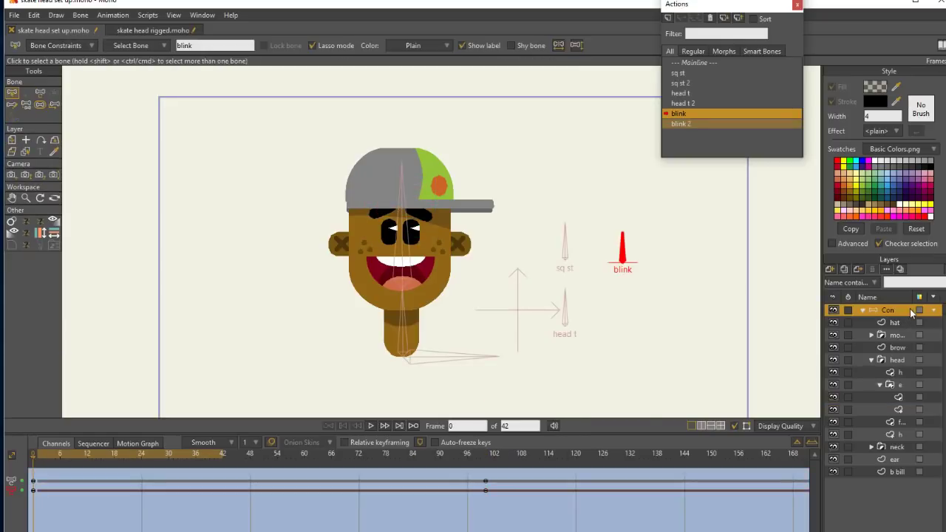
pyautogui.click(701, 62)
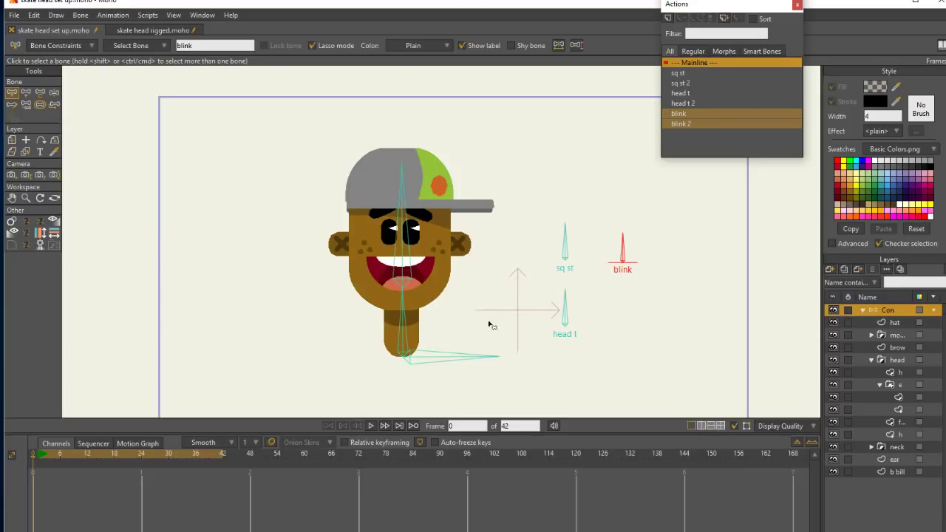
pyautogui.click(26, 92)
pyautogui.click(619, 318)
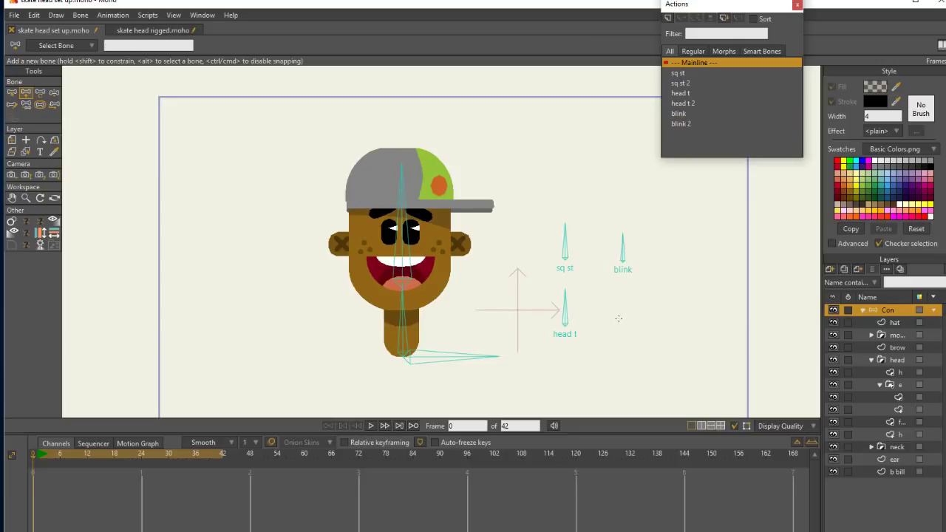
pyautogui.moveTo(622, 333); pyautogui.dragTo(616, 293)
pyautogui.click(175, 47)
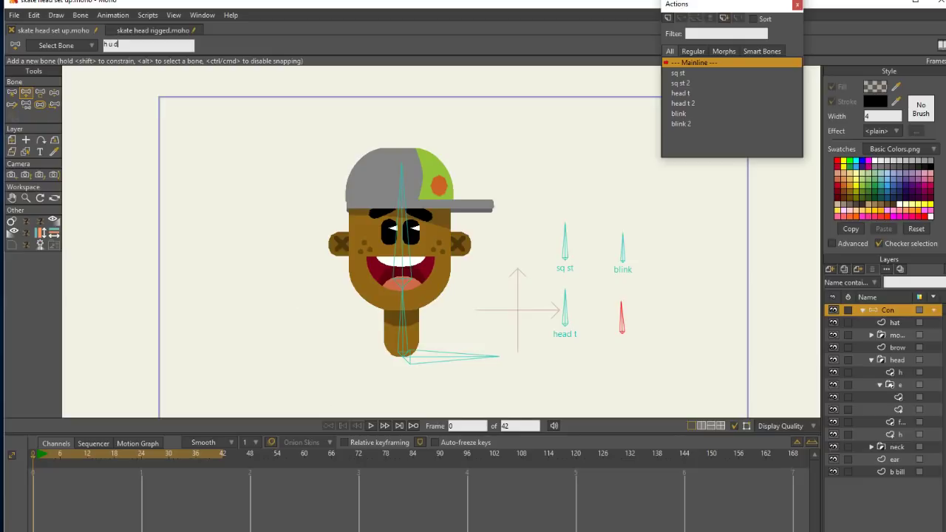
# Make a smart bone dial from the h u d bone with angles -90 to 90, 100 frames, and separate positive and negative actions
pyautogui.click(81, 14)
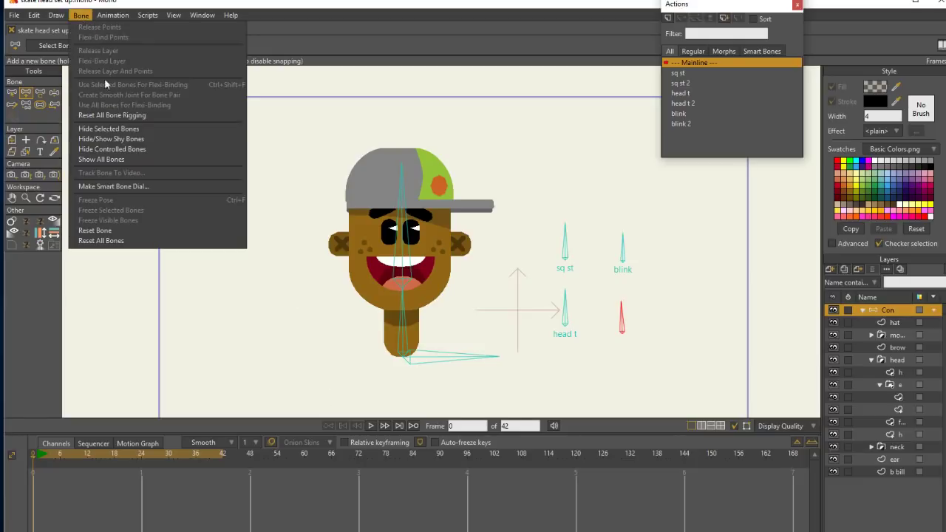
pyautogui.click(134, 186)
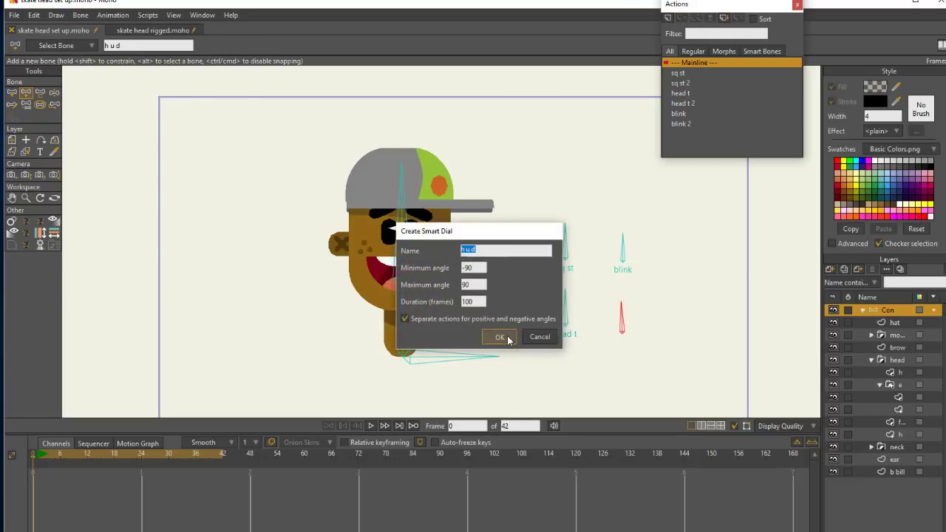
pyautogui.click(500, 336)
pyautogui.click(486, 453)
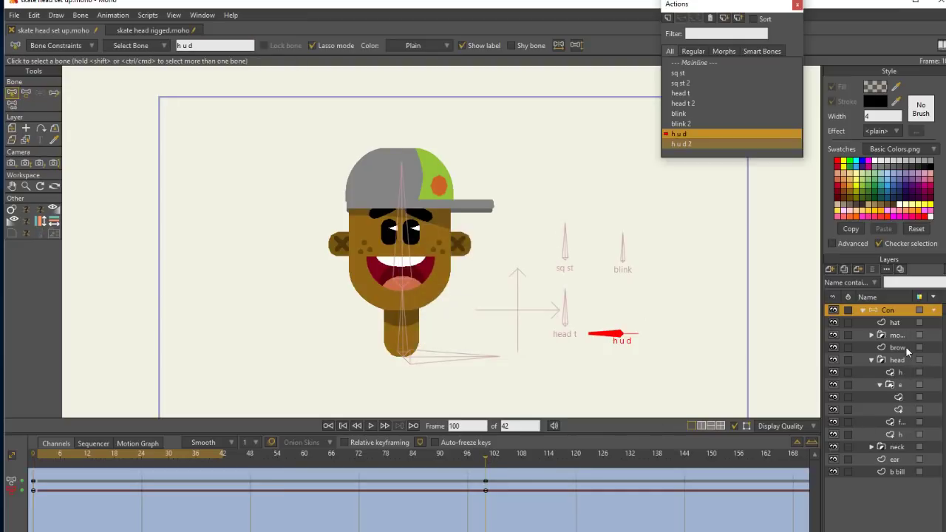
# In the h u d action, raise all the hat layer's points and squash them vertically from the bottom edge to about Y 0.363
pyautogui.click(895, 323)
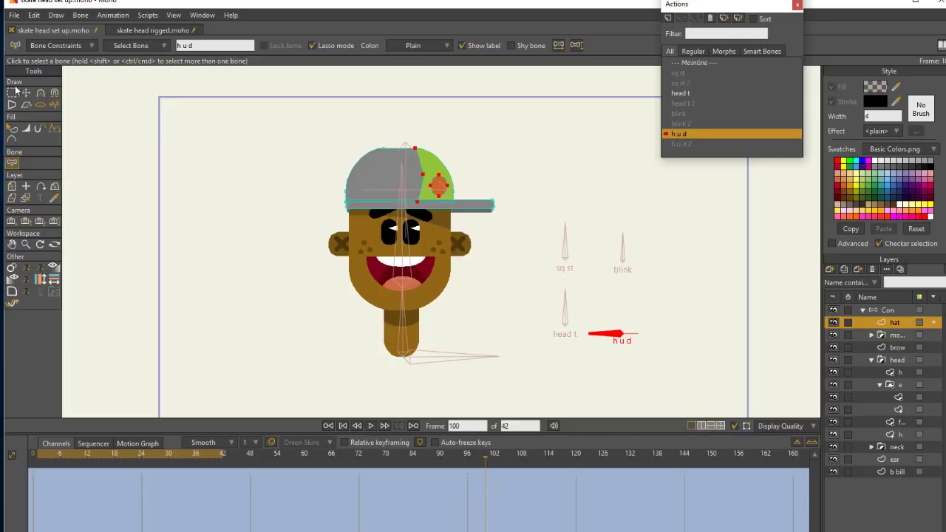
pyautogui.moveTo(507, 226)
pyautogui.mouseDown()
pyautogui.moveTo(488, 162)
pyautogui.moveTo(362, 118)
pyautogui.moveTo(319, 187)
pyautogui.moveTo(389, 221)
pyautogui.moveTo(510, 212)
pyautogui.mouseUp()
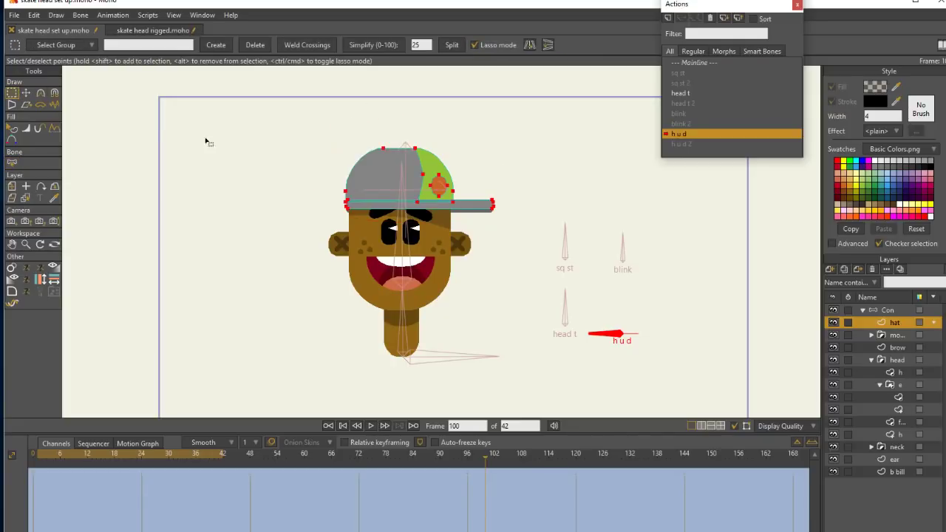
pyautogui.click(26, 92)
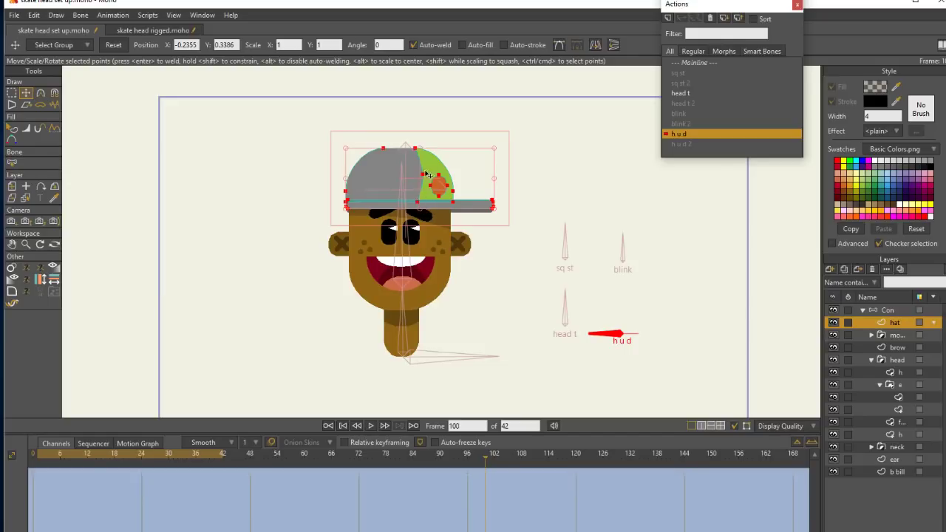
pyautogui.moveTo(424, 167); pyautogui.dragTo(427, 172)
pyautogui.hotkey('ctrl', 'z')
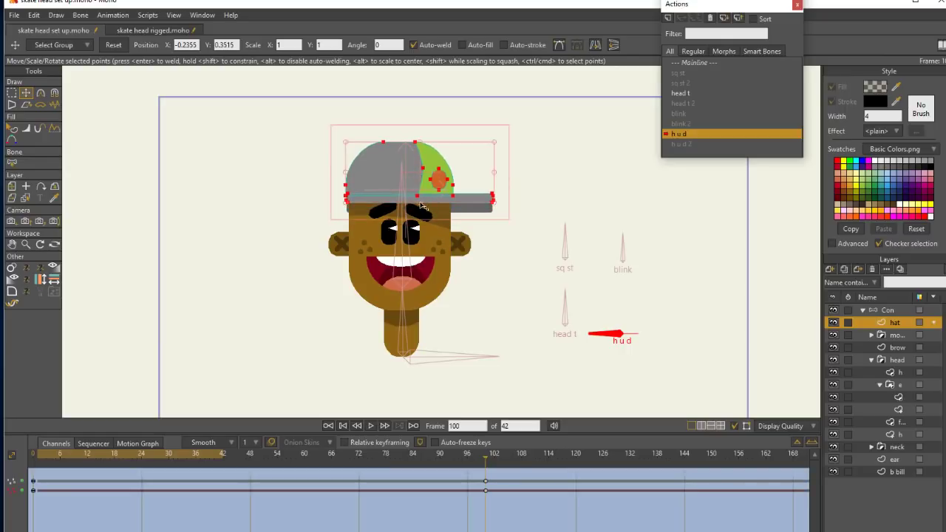
pyautogui.moveTo(423, 204); pyautogui.dragTo(424, 196)
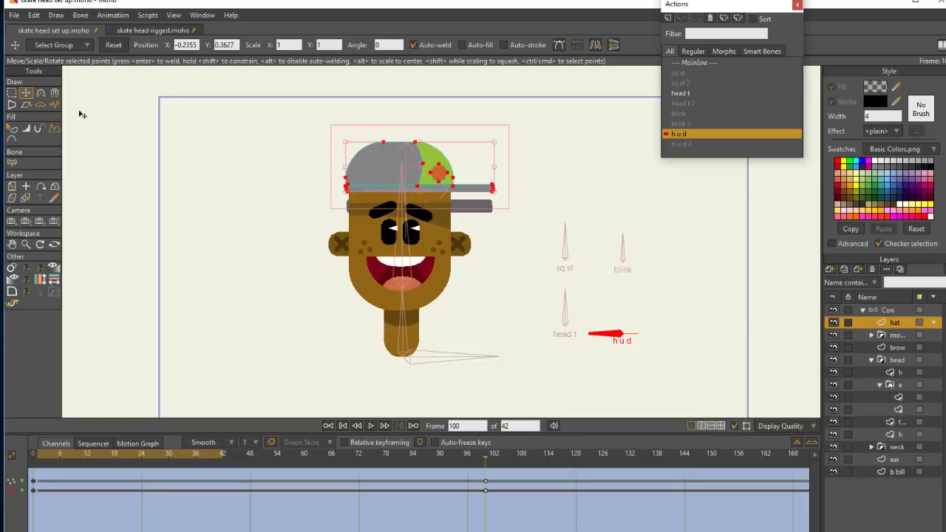
# Scale the two points on top of the hat's crown horizontally so they sit closer together
pyautogui.click(13, 93)
pyautogui.moveTo(434, 136)
pyautogui.mouseDown()
pyautogui.moveTo(397, 125)
pyautogui.moveTo(388, 156)
pyautogui.moveTo(425, 148)
pyautogui.mouseUp()
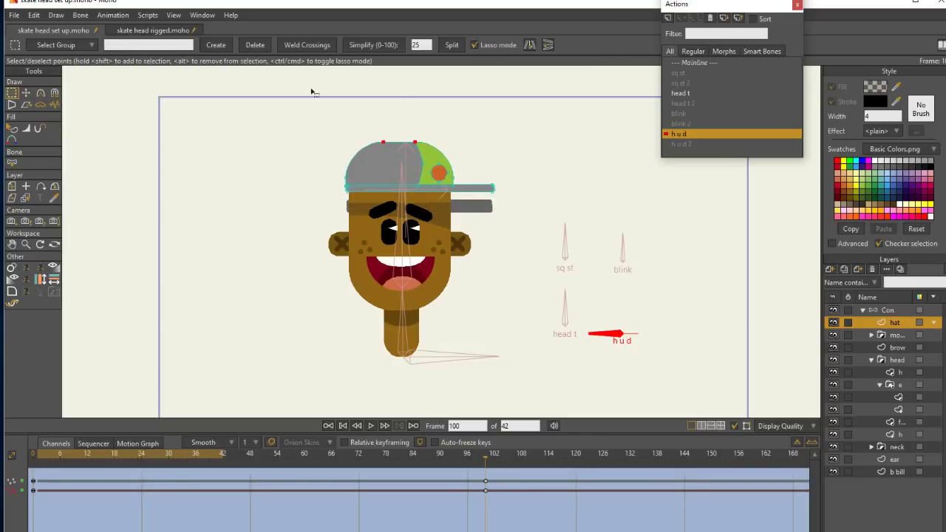
pyautogui.click(26, 94)
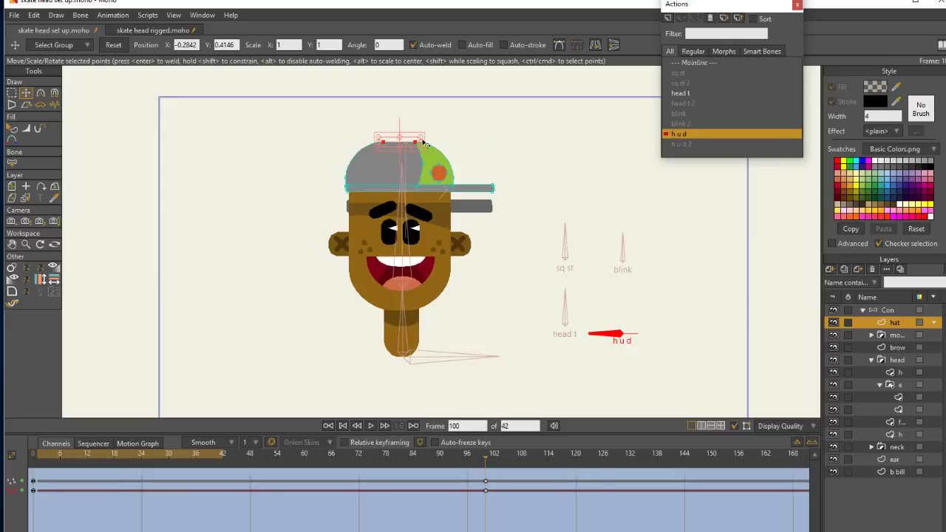
pyautogui.moveTo(420, 142); pyautogui.dragTo(407, 143)
# Scale the crown's left and right side points slightly inward to narrow the hat's base
pyautogui.click(11, 93)
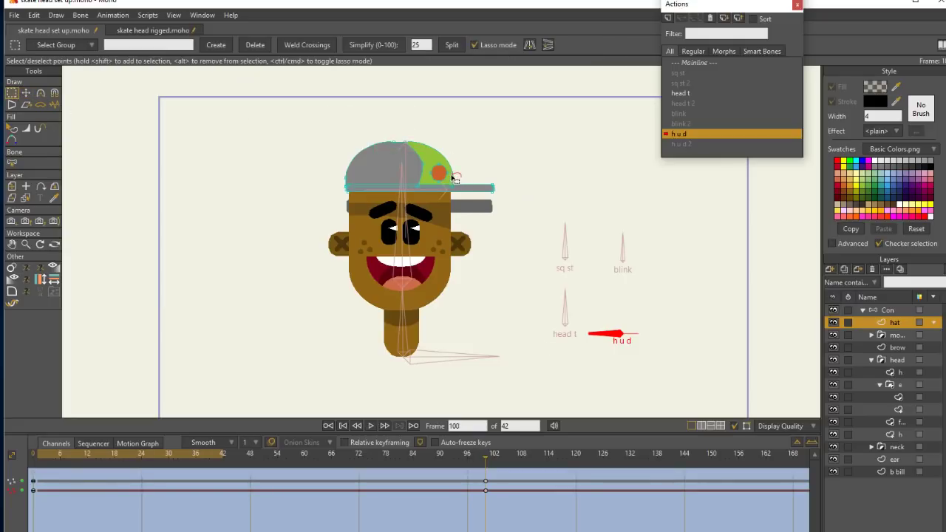
pyautogui.click(453, 177)
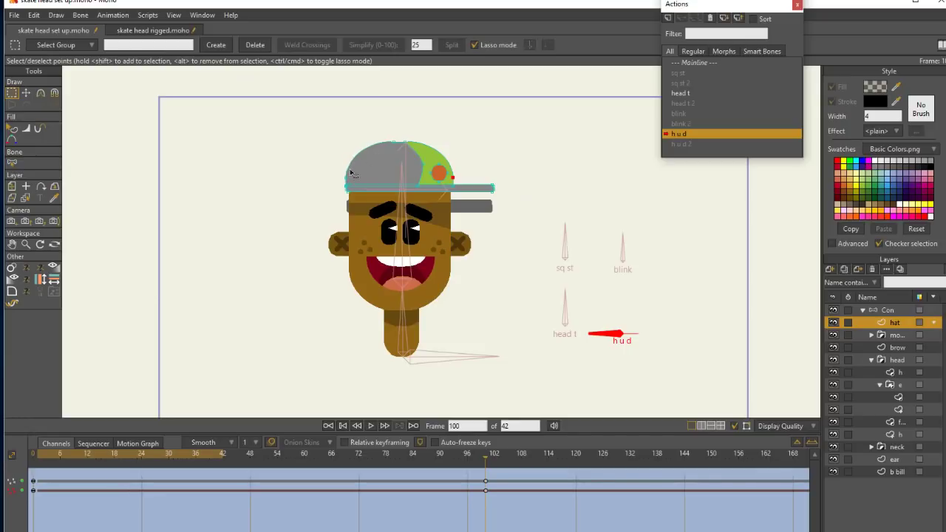
pyautogui.moveTo(352, 180); pyautogui.dragTo(354, 175)
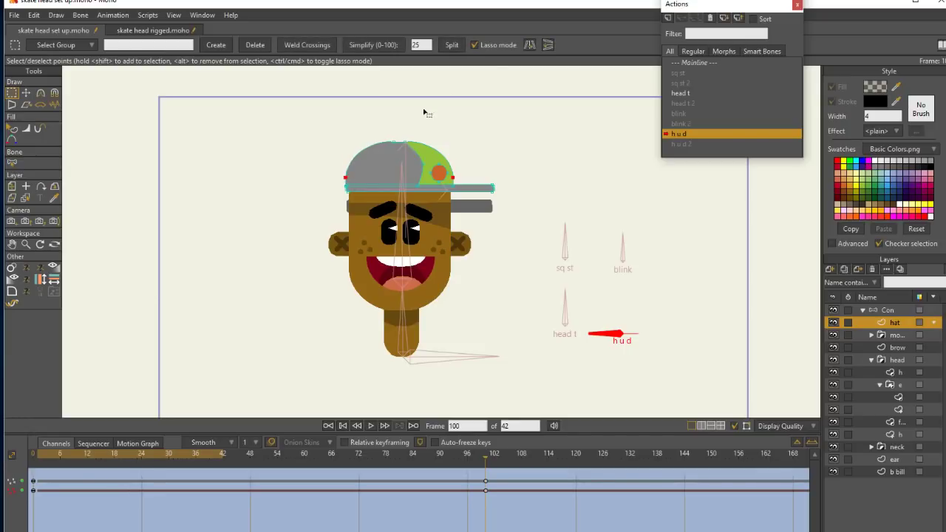
pyautogui.click(25, 93)
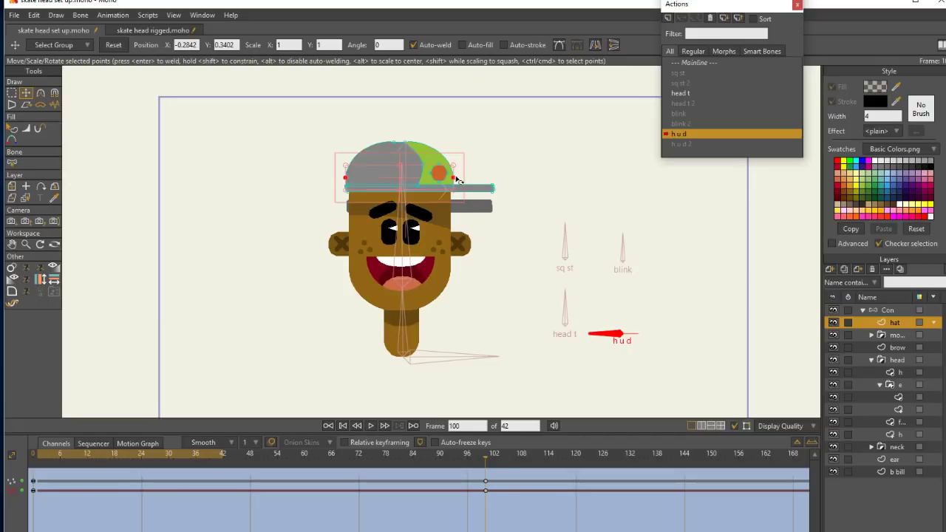
pyautogui.moveTo(454, 177); pyautogui.dragTo(452, 177)
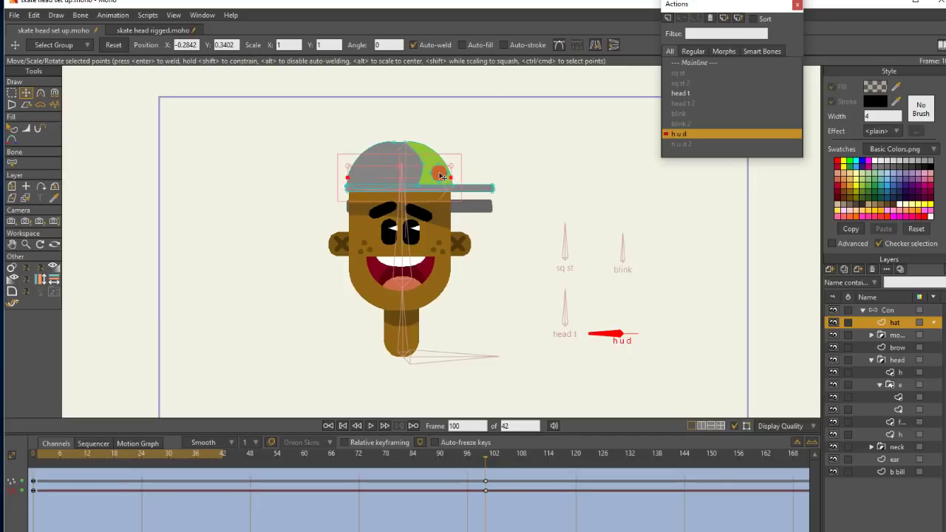
# Shift the orange spot on the hat slightly inward to about X -0.1945 and set the hat layer's keyframes to linear interpolation
pyautogui.click(441, 174)
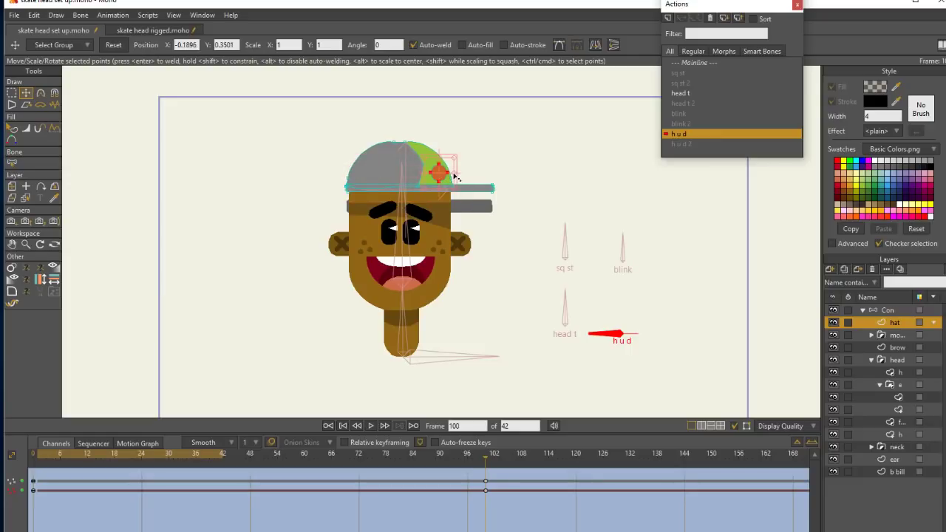
pyautogui.moveTo(454, 173); pyautogui.dragTo(449, 173)
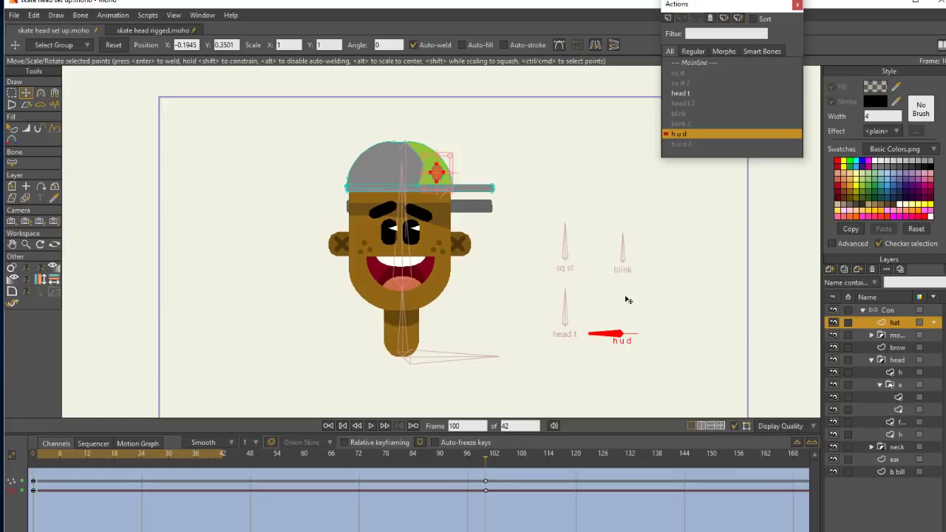
pyautogui.moveTo(451, 162); pyautogui.dragTo(450, 162)
pyautogui.moveTo(498, 477); pyautogui.dragTo(29, 526)
pyautogui.rightClick(486, 489)
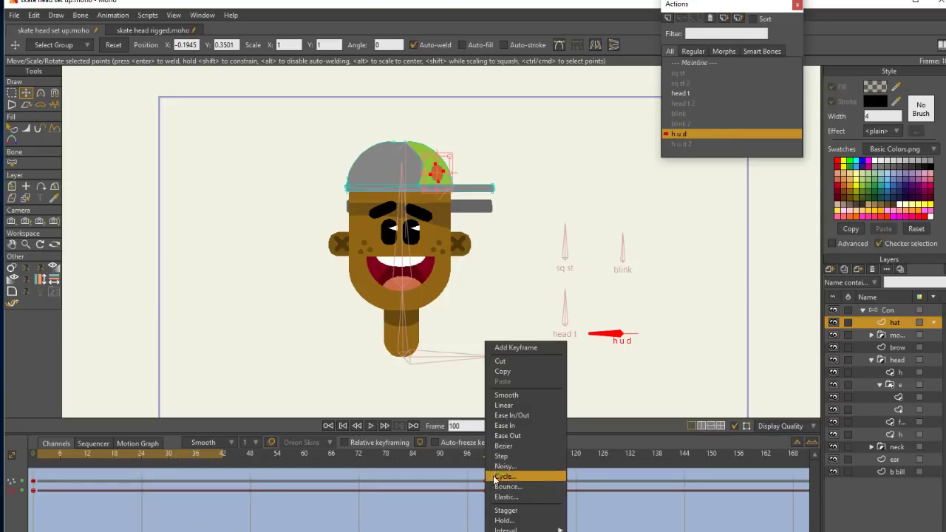
pyautogui.click(524, 373)
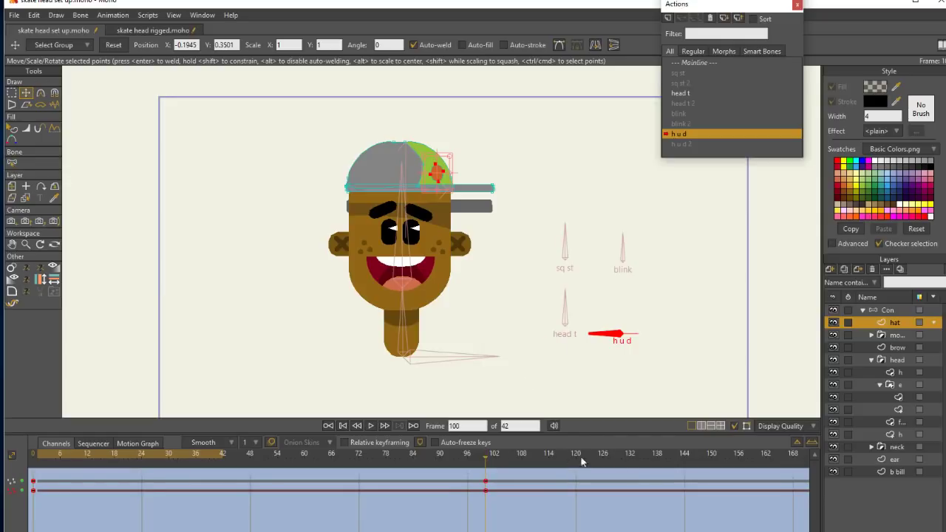
# Raise the hat shadow's points on the head group's upper h layer to about Y 0.311 and make their frame 100 keyframes linear
pyautogui.click(898, 372)
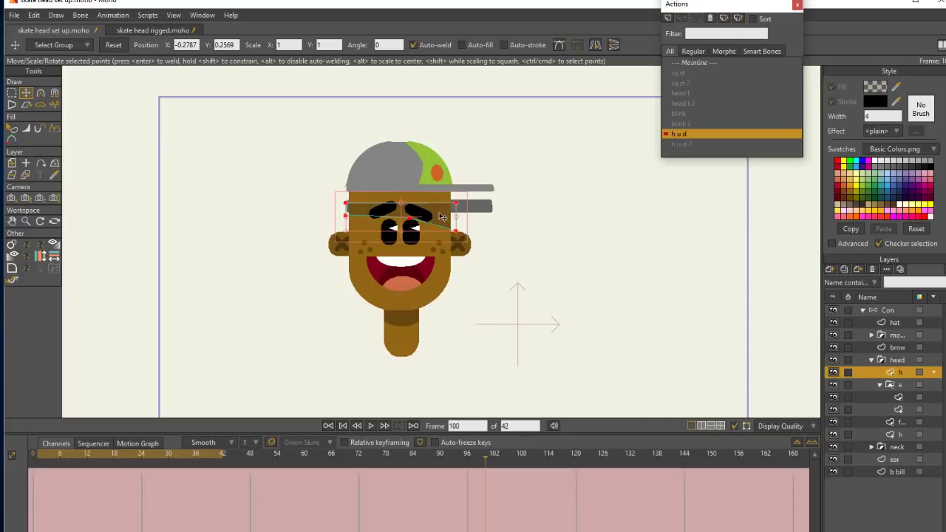
pyautogui.moveTo(440, 213); pyautogui.dragTo(405, 206)
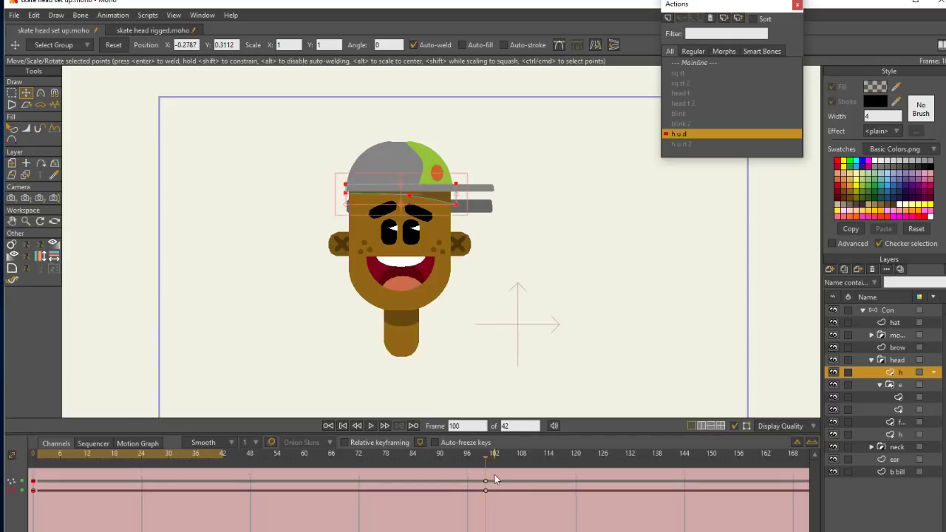
pyautogui.rightClick(485, 490)
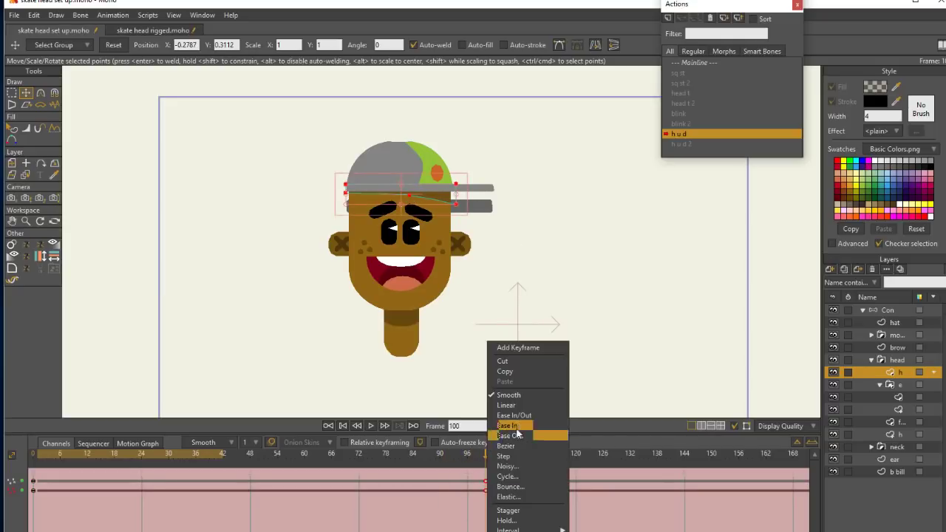
pyautogui.click(523, 406)
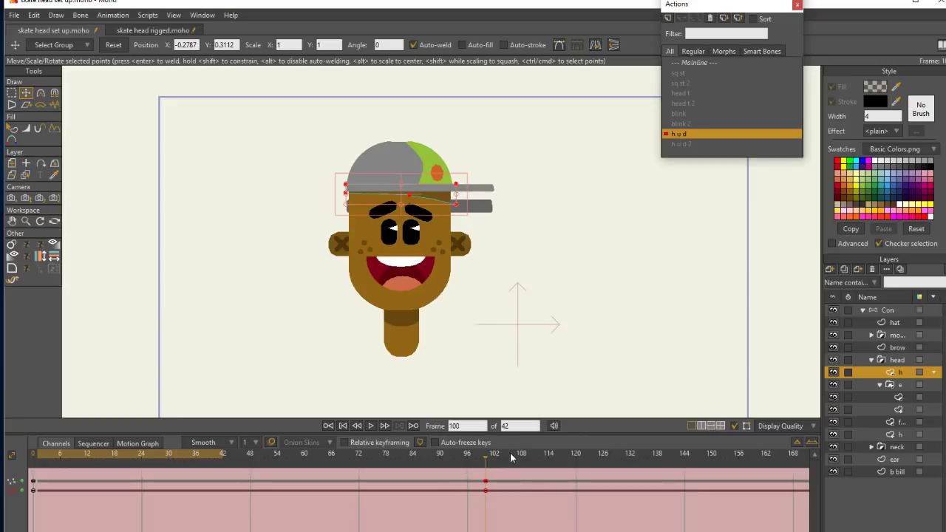
# Raise the brow layer's points to about Y 0.269 at frame 100 and set their keyframes to linear interpolation
pyautogui.click(906, 384)
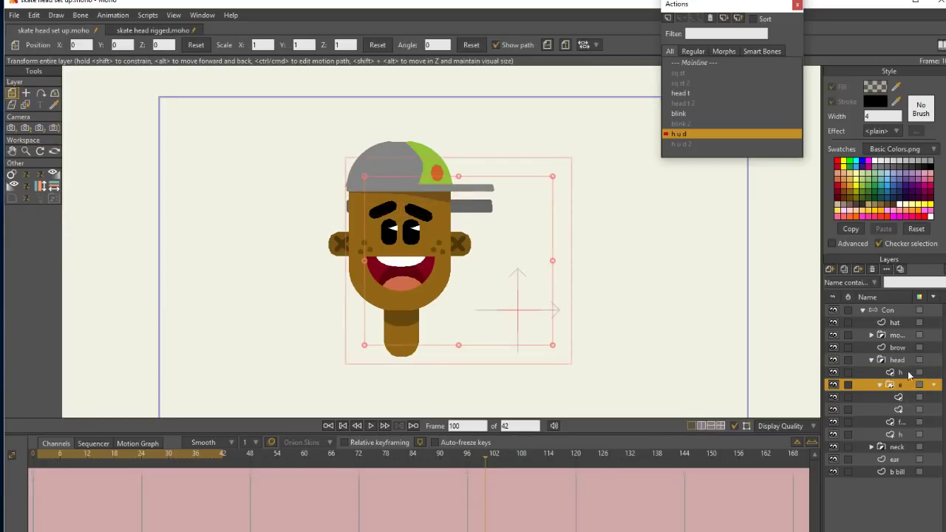
pyautogui.click(900, 347)
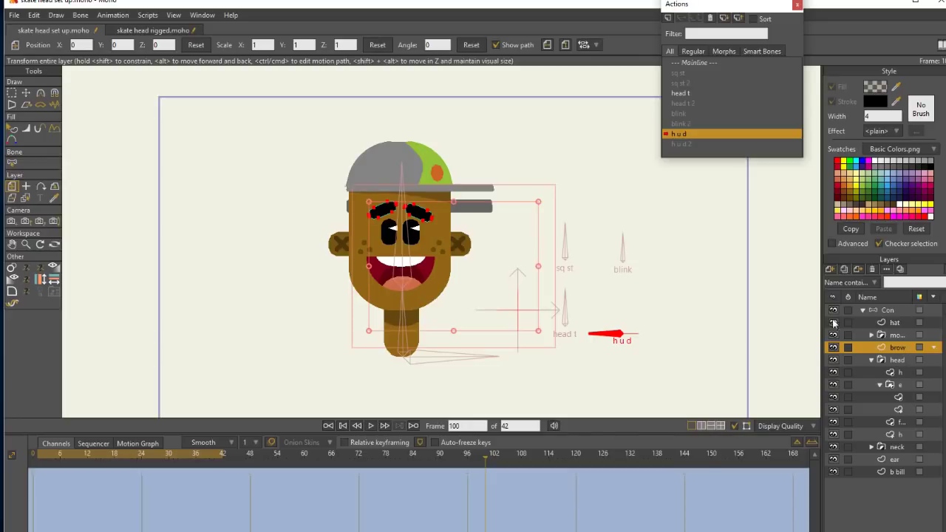
pyautogui.click(26, 93)
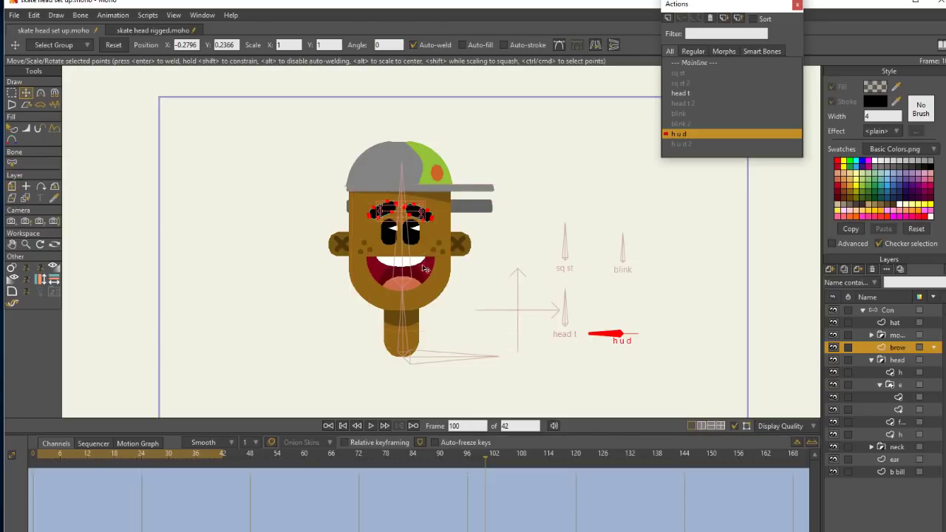
pyautogui.moveTo(410, 212); pyautogui.dragTo(410, 197)
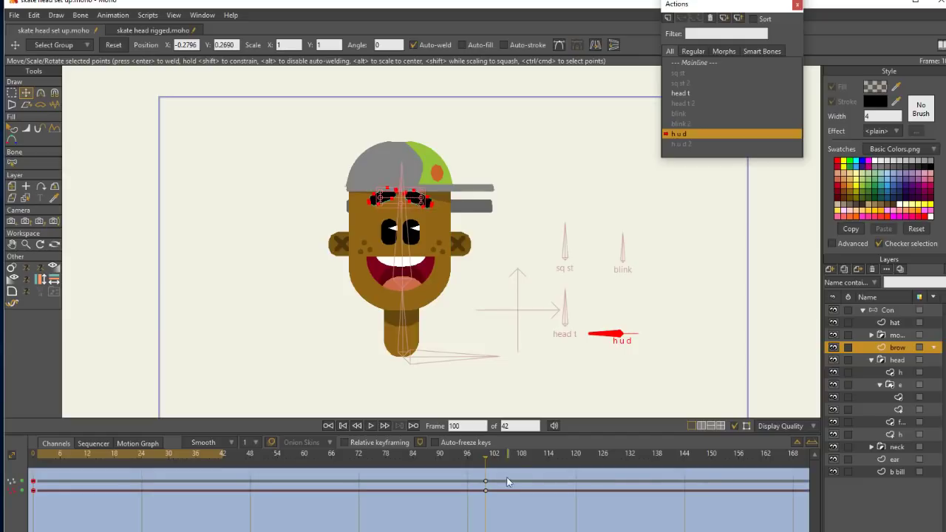
pyautogui.rightClick(485, 484)
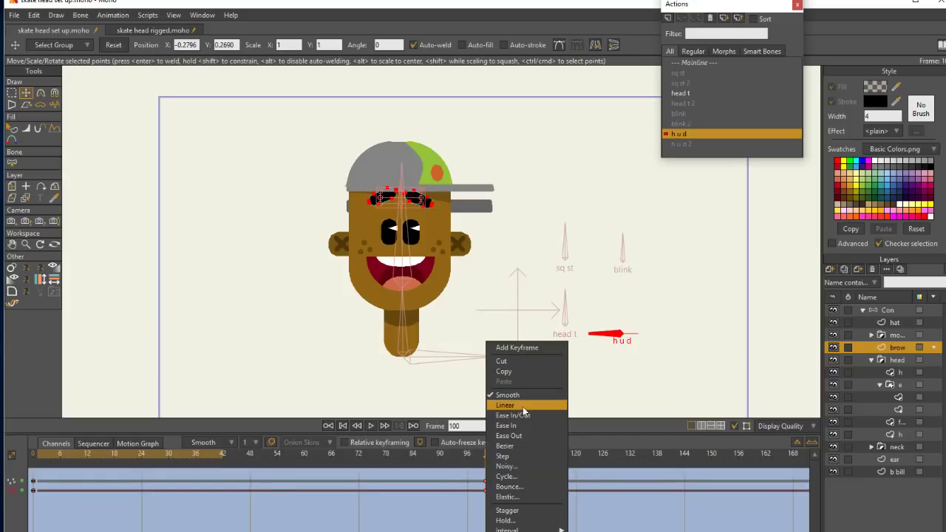
pyautogui.click(540, 405)
pyautogui.click(902, 323)
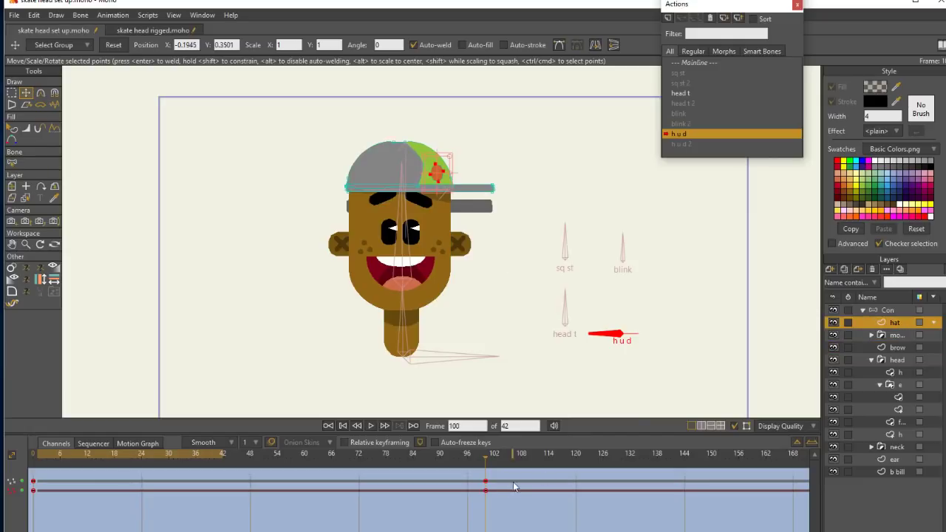
pyautogui.click(903, 336)
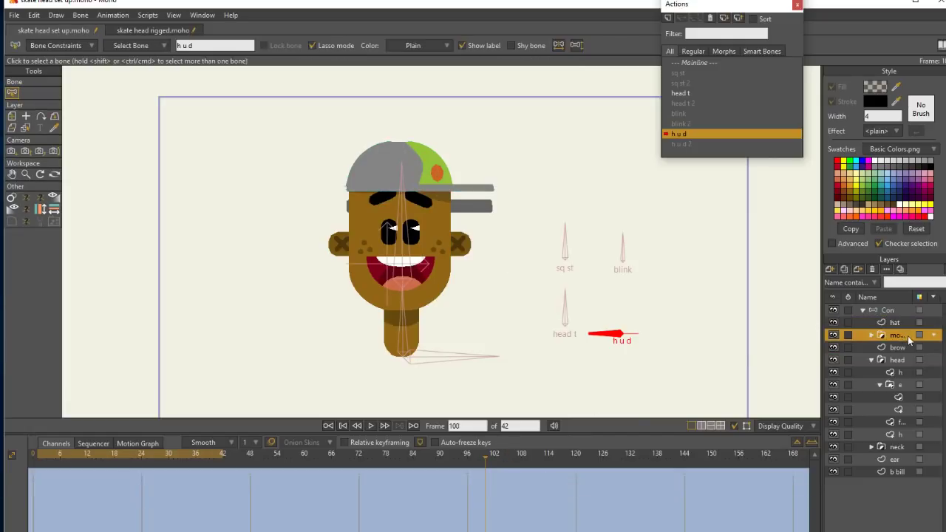
pyautogui.click(901, 320)
pyautogui.click(906, 360)
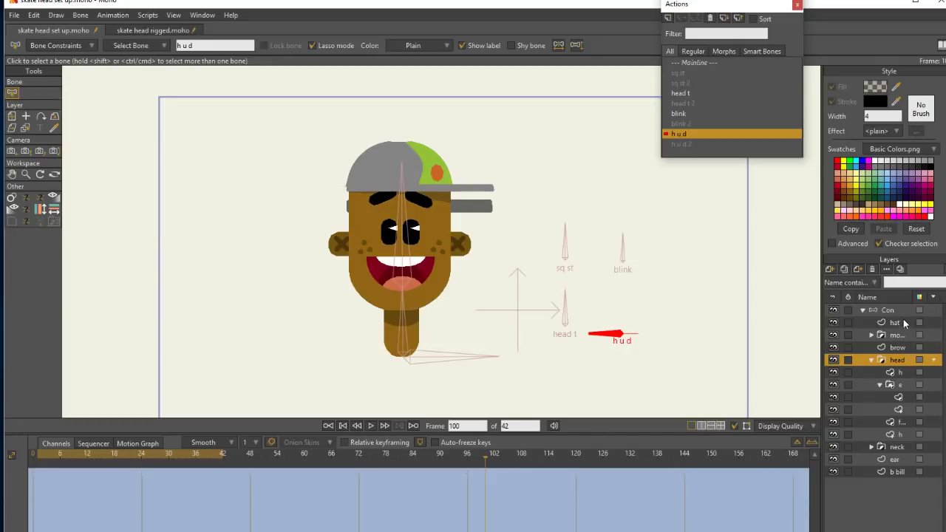
pyautogui.click(902, 322)
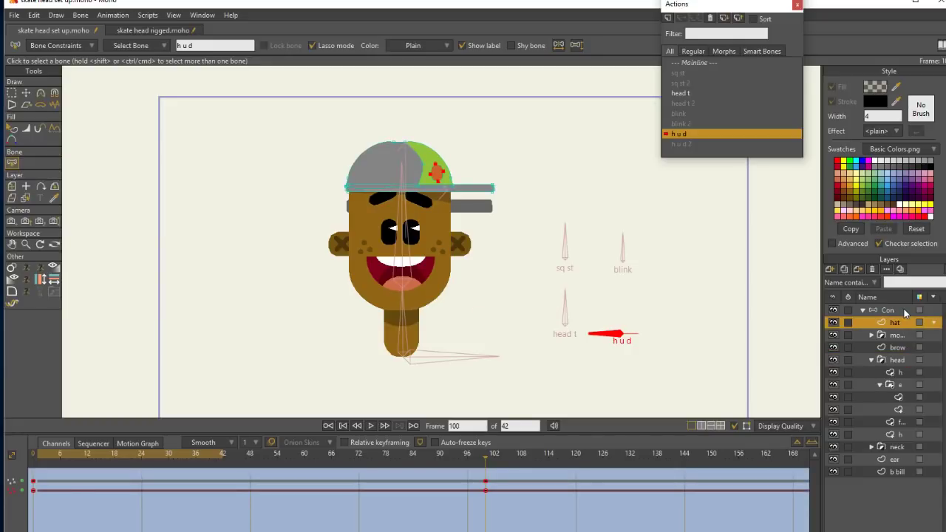
# Move the whole eye group up to about Y 0.074 and squash it vertically to a scale of about 0.866
pyautogui.click(905, 383)
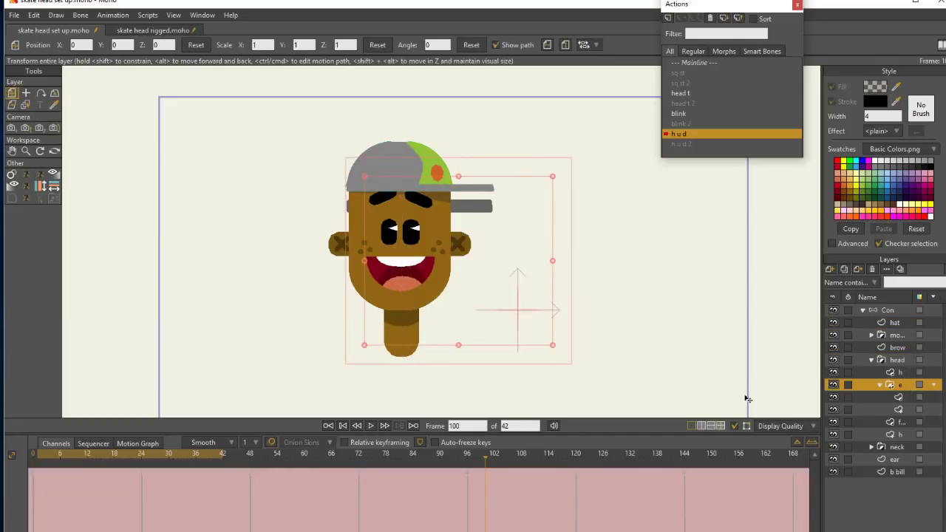
pyautogui.click(26, 93)
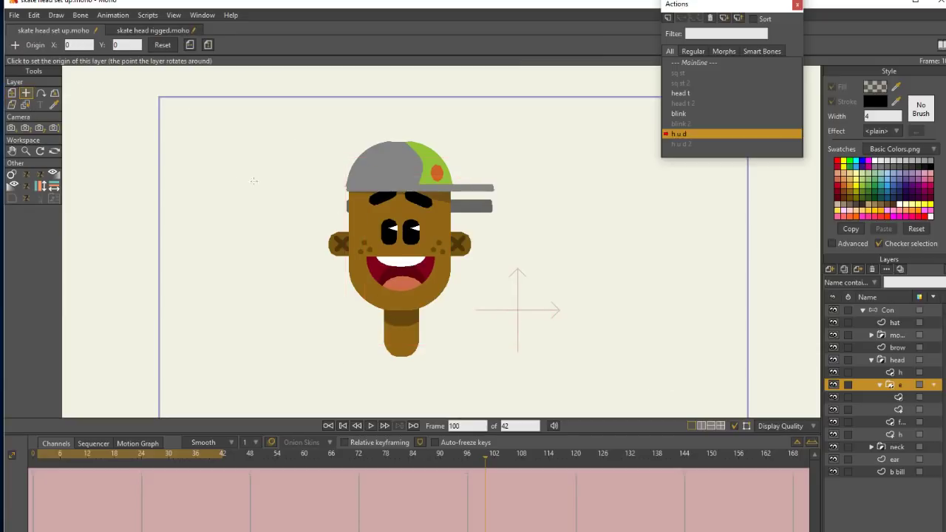
pyautogui.press('m')
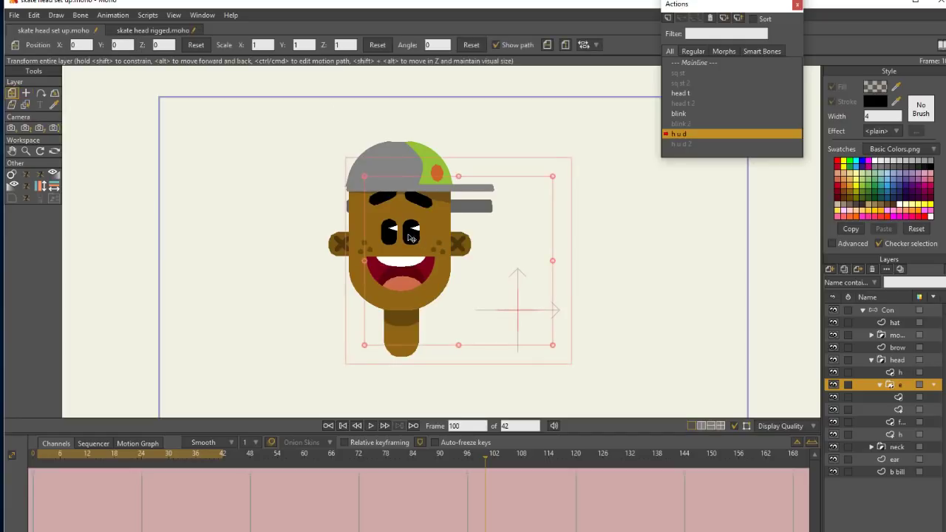
pyautogui.moveTo(411, 237); pyautogui.dragTo(412, 221)
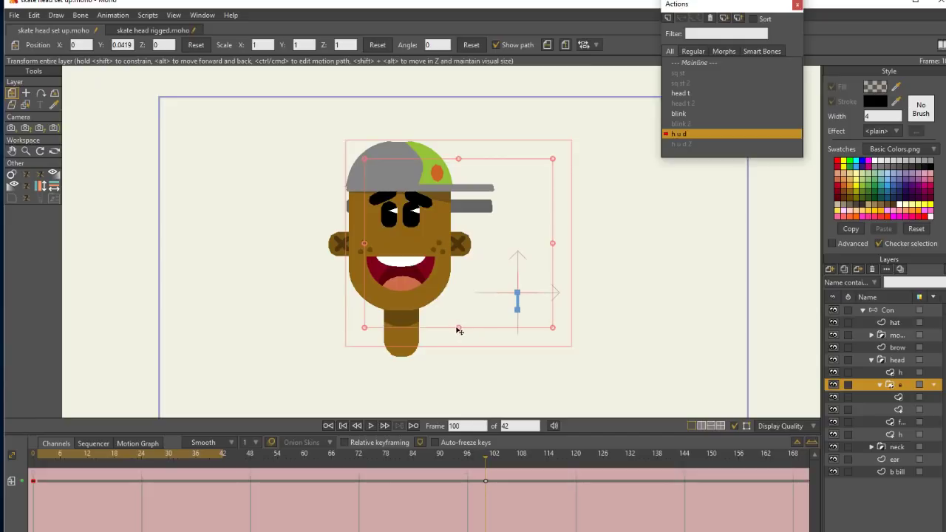
pyautogui.moveTo(459, 331); pyautogui.dragTo(460, 325)
pyautogui.moveTo(468, 280); pyautogui.dragTo(472, 264)
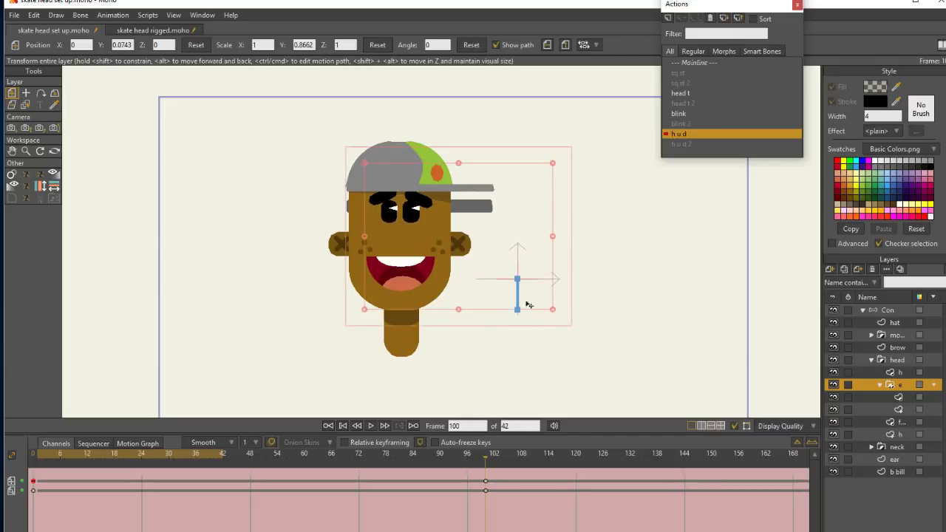
# Set the eye group's keyframes to linear interpolation and collapse the group
pyautogui.moveTo(495, 476); pyautogui.dragTo(32, 510)
pyautogui.rightClick(485, 490)
pyautogui.click(520, 405)
pyautogui.click(881, 385)
# Move the freckles layer up to about Y 0.062 at frame 100 and set its keyframe to linear interpolation
pyautogui.click(904, 399)
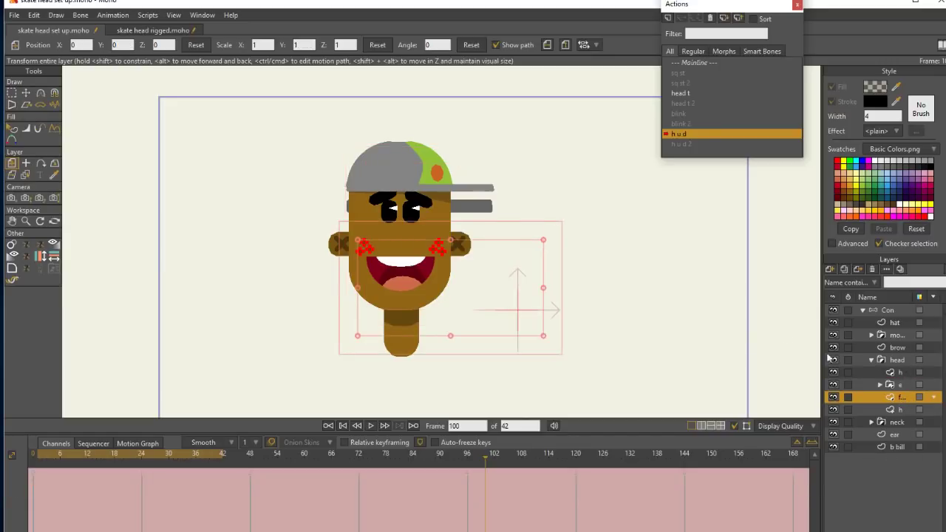
pyautogui.moveTo(482, 290); pyautogui.dragTo(483, 264)
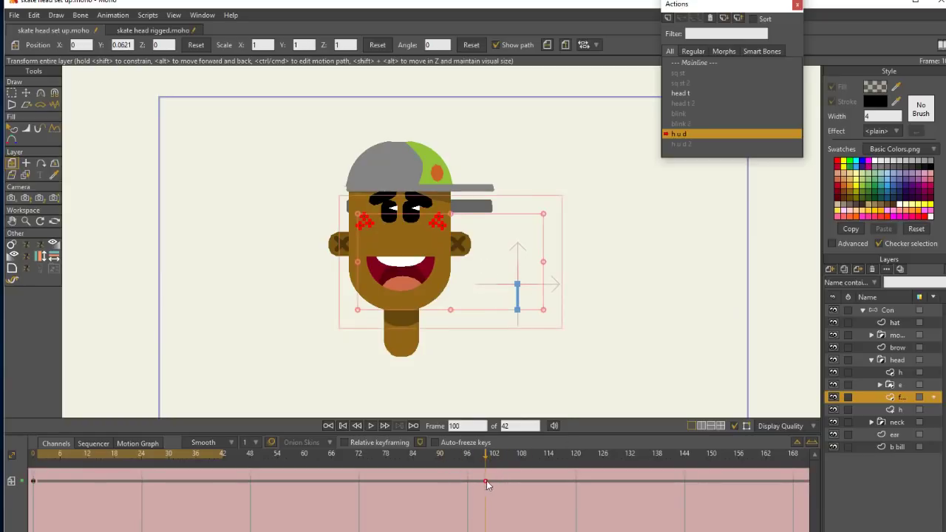
pyautogui.rightClick(486, 481)
pyautogui.click(522, 407)
# Raise the mouth group to about Y 0.18, squash it vertically to about 0.898, and make its frame 100 keyframes linear
pyautogui.click(898, 410)
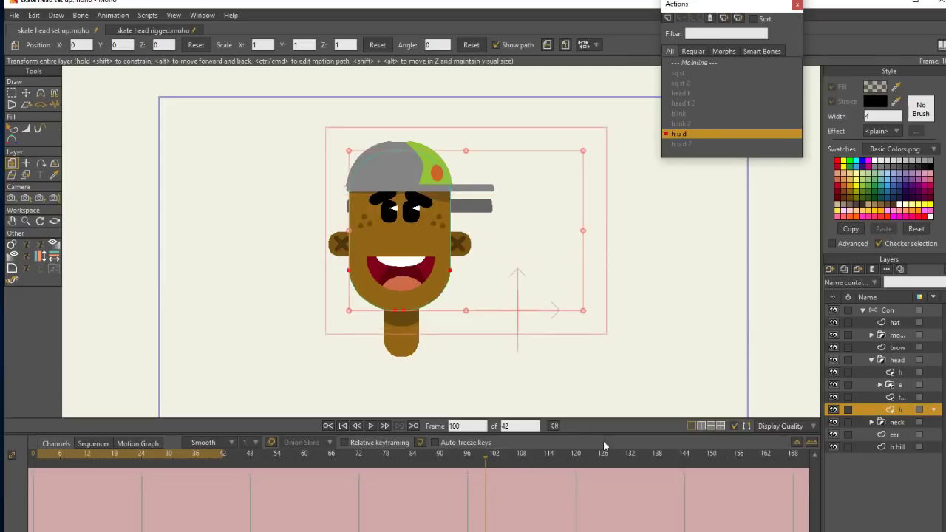
pyautogui.click(896, 335)
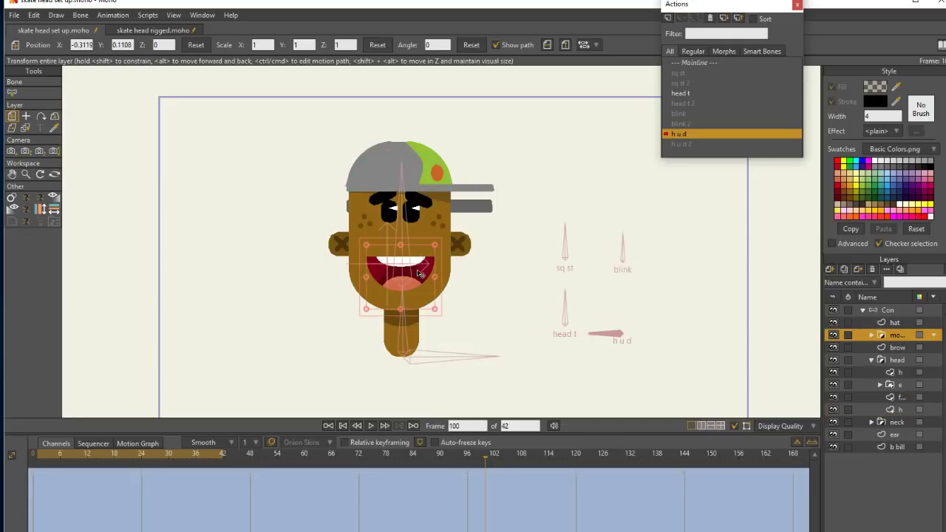
pyautogui.moveTo(419, 278); pyautogui.dragTo(419, 252)
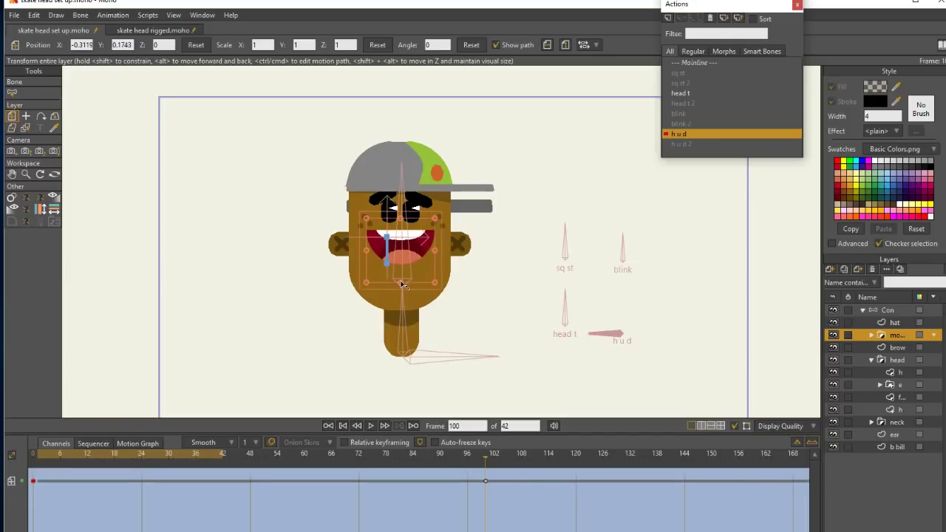
pyautogui.moveTo(402, 284); pyautogui.dragTo(437, 247)
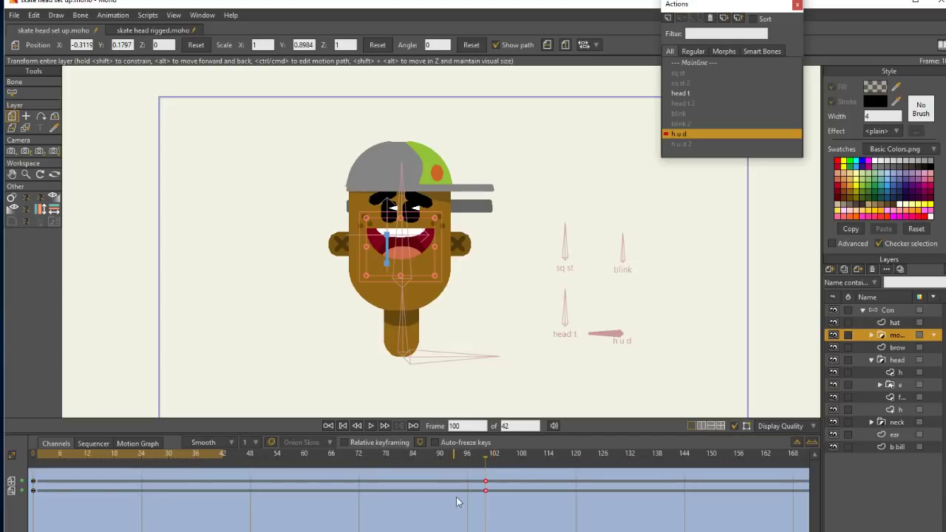
pyautogui.rightClick(487, 487)
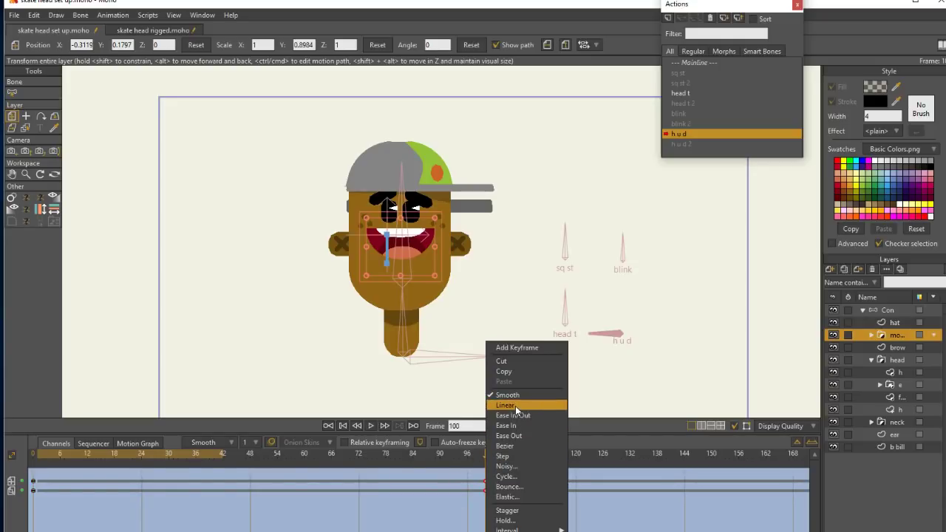
pyautogui.click(631, 388)
# Select the jaw and chin points of the head shape and raise them to about Y 0.068
pyautogui.click(902, 411)
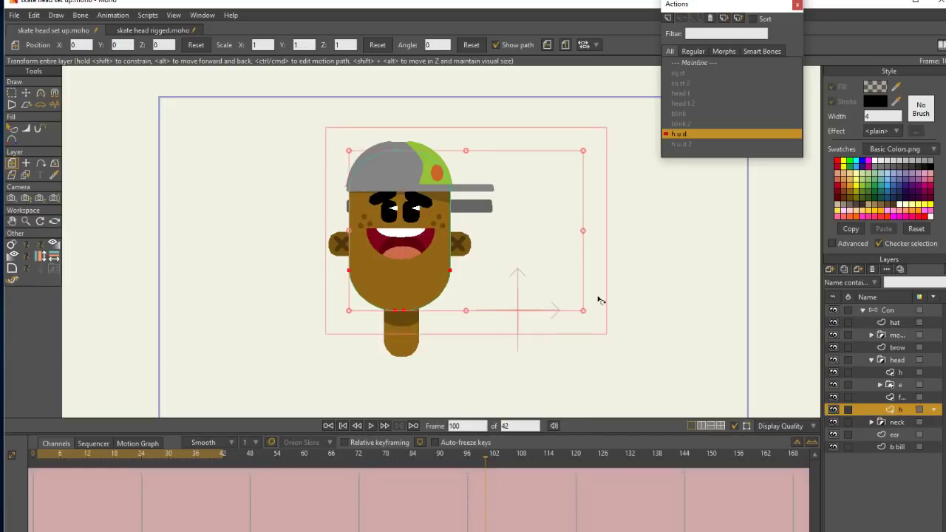
pyautogui.click(12, 92)
pyautogui.moveTo(461, 312)
pyautogui.mouseDown()
pyautogui.moveTo(473, 279)
pyautogui.moveTo(330, 281)
pyautogui.moveTo(441, 236)
pyautogui.mouseUp()
pyautogui.click(25, 93)
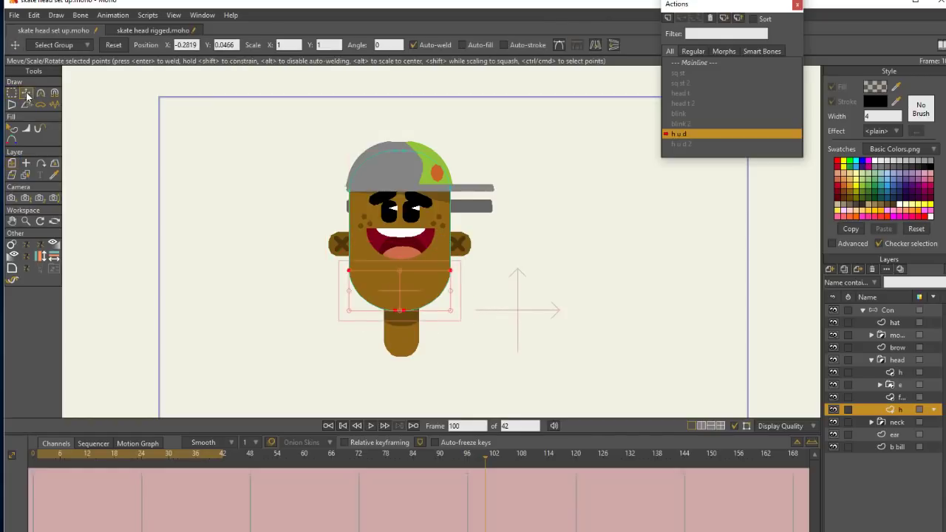
pyautogui.moveTo(419, 293); pyautogui.dragTo(418, 280)
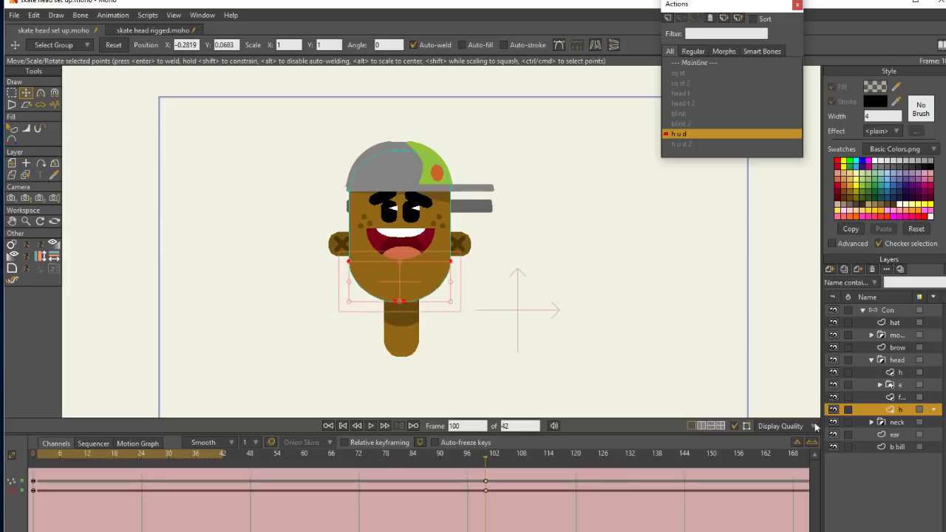
# Set the head shape's frame 100 keyframes to linear interpolation and expand the neck layer group
pyautogui.rightClick(489, 488)
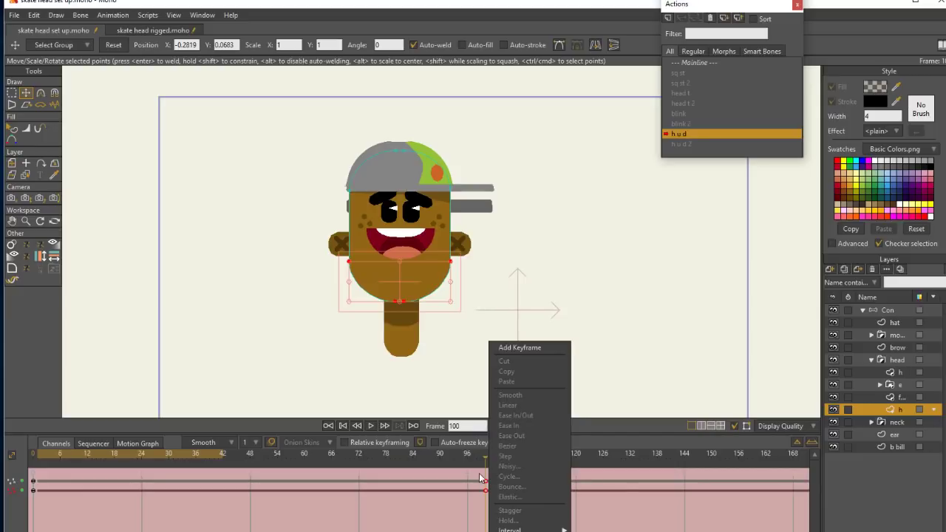
pyautogui.click(479, 473)
pyautogui.rightClick(485, 491)
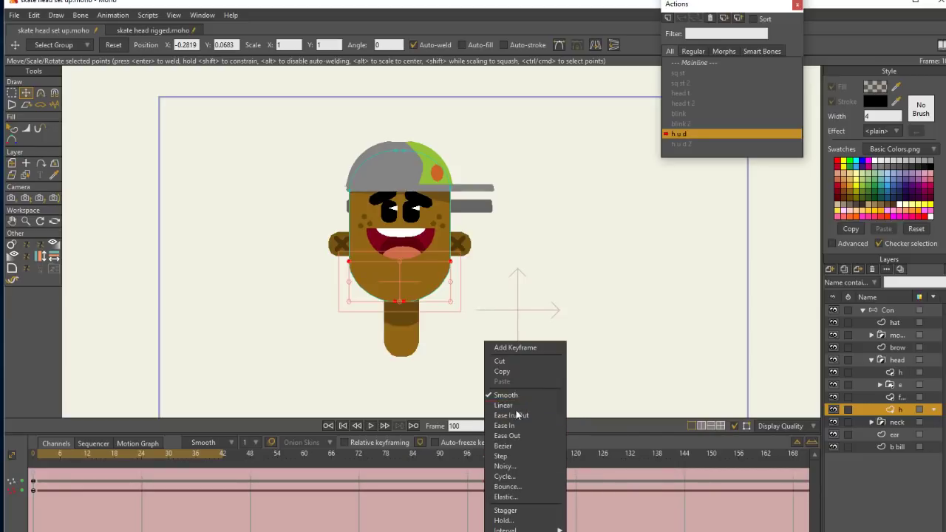
pyautogui.click(517, 408)
pyautogui.click(885, 422)
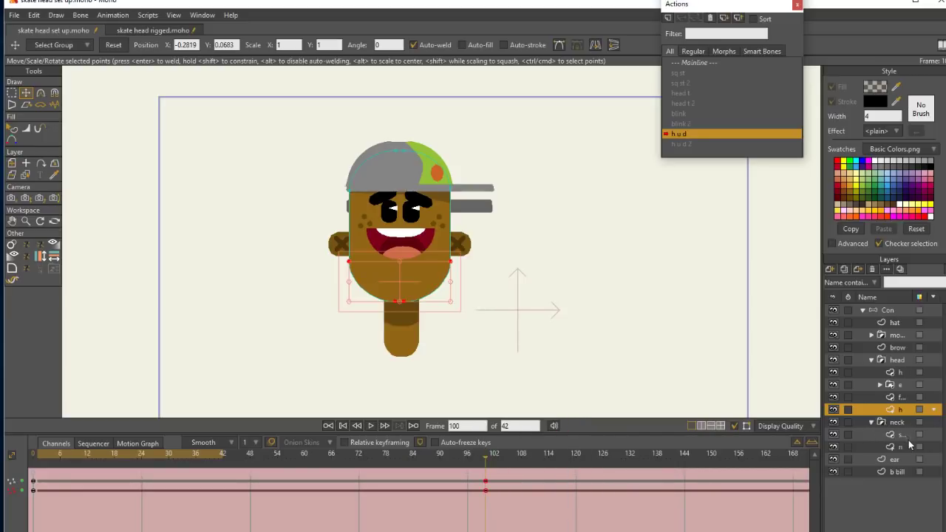
# Raise the neck shadow to about Y 0.048 at frame 100 and make its keyframes there linear
pyautogui.click(903, 435)
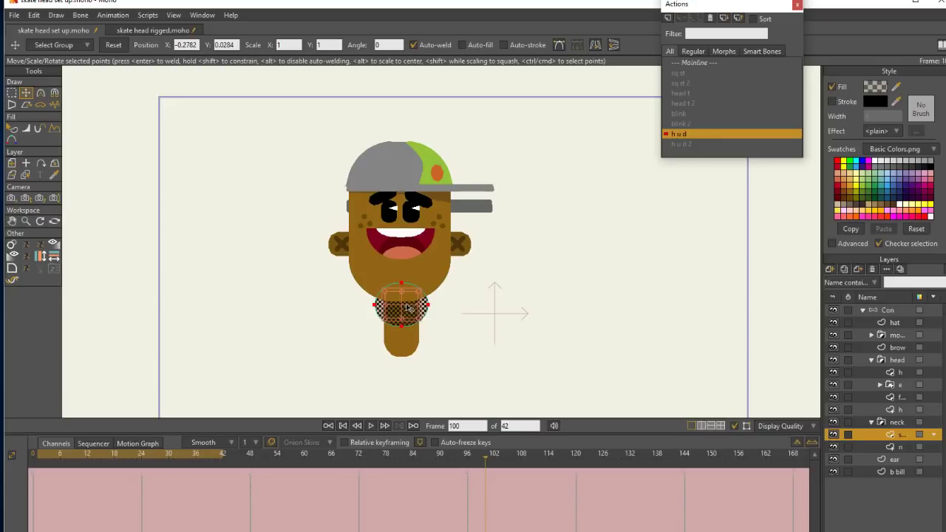
pyautogui.moveTo(408, 309); pyautogui.dragTo(411, 303)
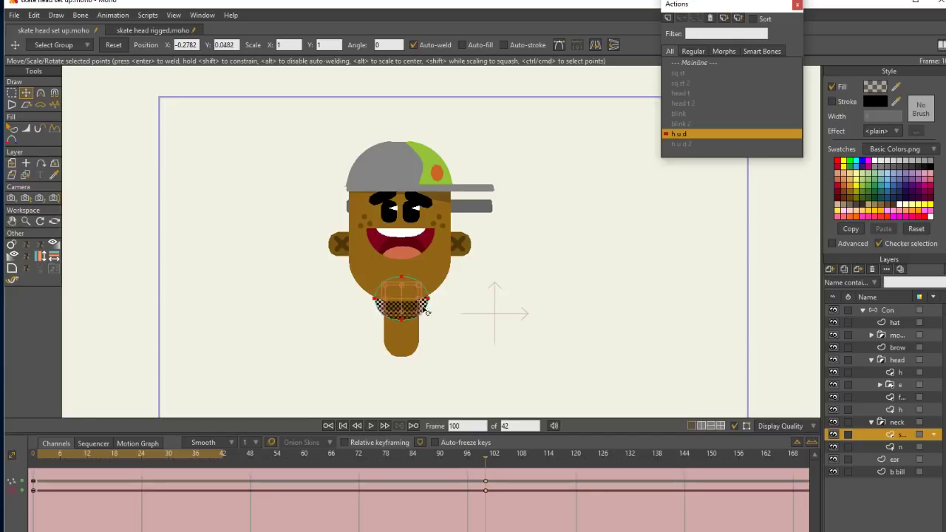
pyautogui.rightClick(486, 490)
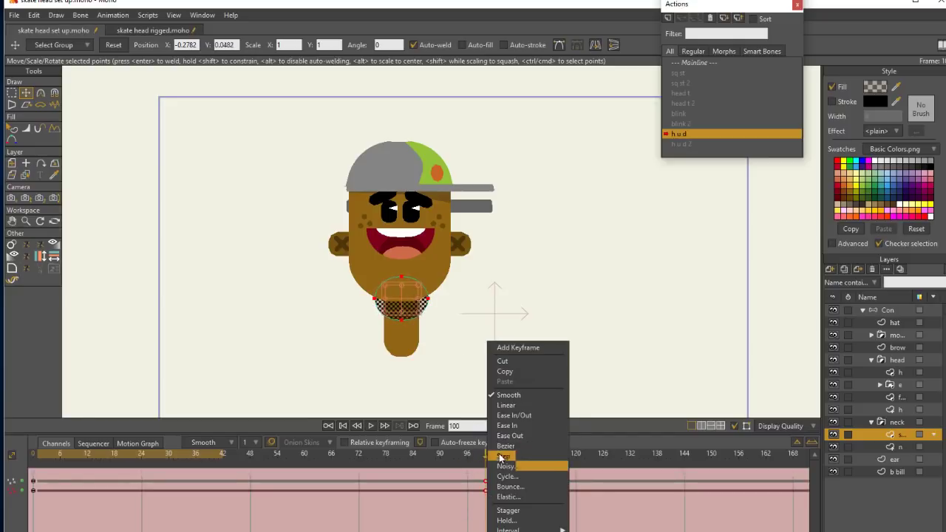
pyautogui.click(514, 405)
pyautogui.moveTo(485, 458)
pyautogui.mouseDown()
pyautogui.moveTo(130, 450)
pyautogui.moveTo(298, 437)
pyautogui.moveTo(395, 442)
pyautogui.moveTo(80, 443)
pyautogui.moveTo(547, 457)
pyautogui.moveTo(92, 448)
pyautogui.moveTo(534, 444)
pyautogui.moveTo(126, 464)
pyautogui.moveTo(442, 442)
pyautogui.moveTo(312, 437)
pyautogui.moveTo(485, 442)
pyautogui.mouseUp()
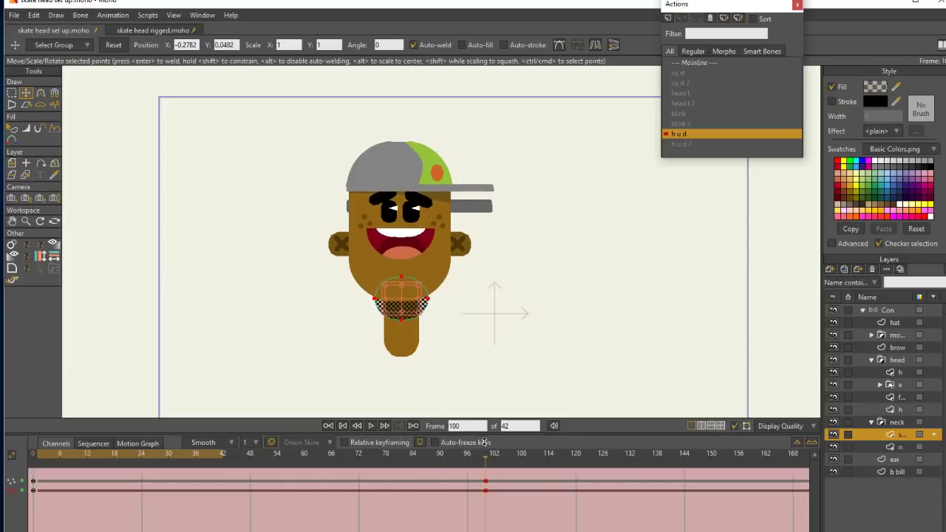
# Raise the eyebrows to about Y 0.277 at frame 100 and collapse the neck layer group
pyautogui.click(899, 347)
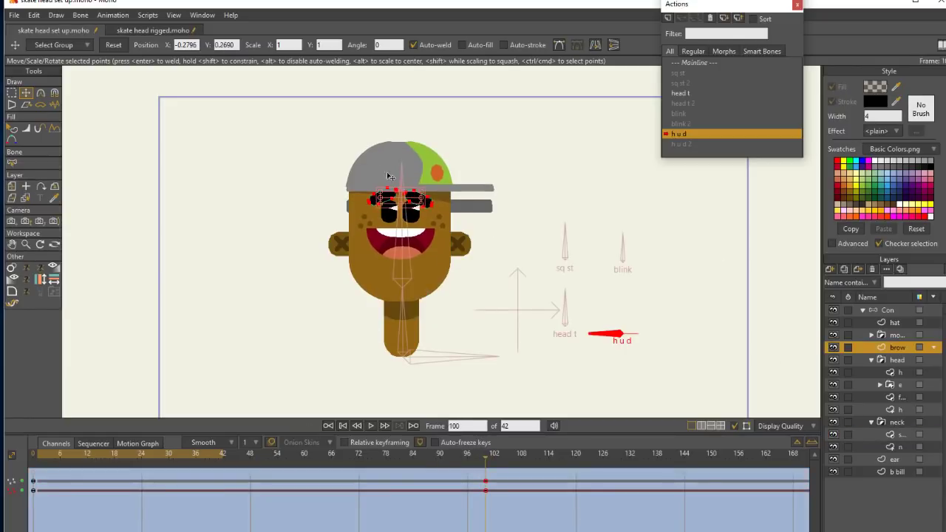
pyautogui.moveTo(418, 199); pyautogui.dragTo(418, 196)
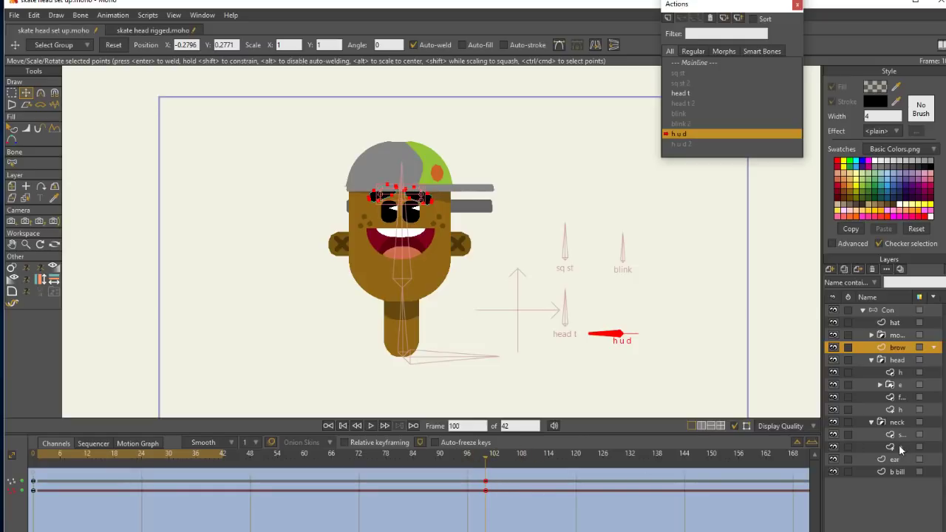
pyautogui.click(873, 423)
# Lower both ears together to about Y 0.157 at frame 100 and set their keyframes there to linear interpolation
pyautogui.click(904, 436)
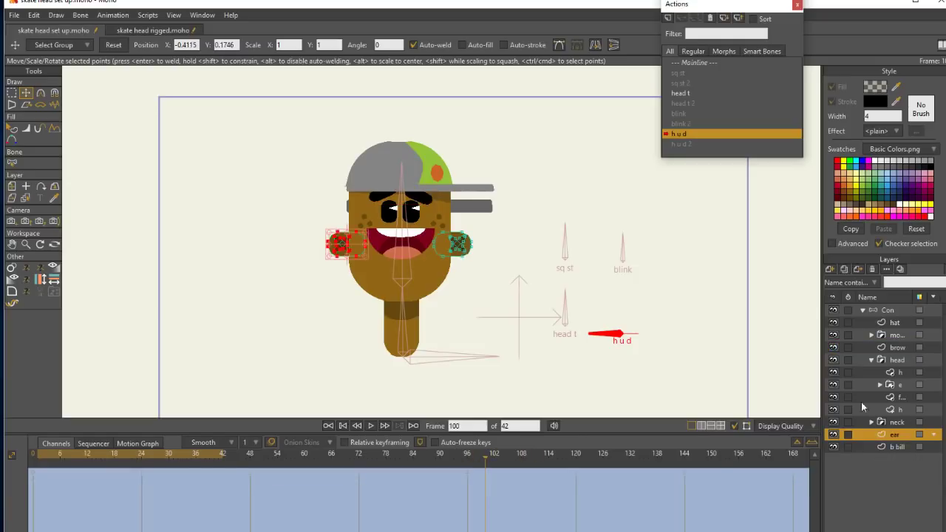
pyautogui.click(14, 93)
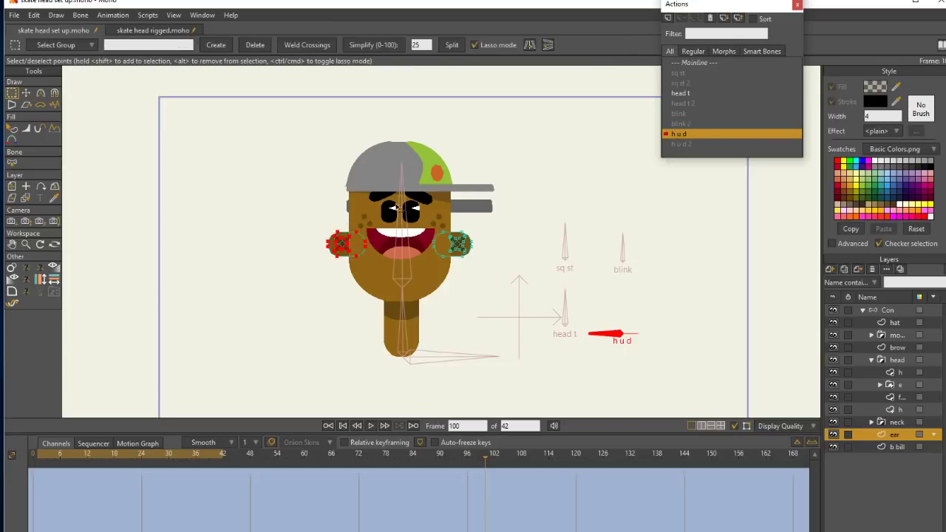
pyautogui.moveTo(467, 281)
pyautogui.mouseDown()
pyautogui.moveTo(461, 213)
pyautogui.moveTo(510, 205)
pyautogui.mouseUp()
pyautogui.click(25, 92)
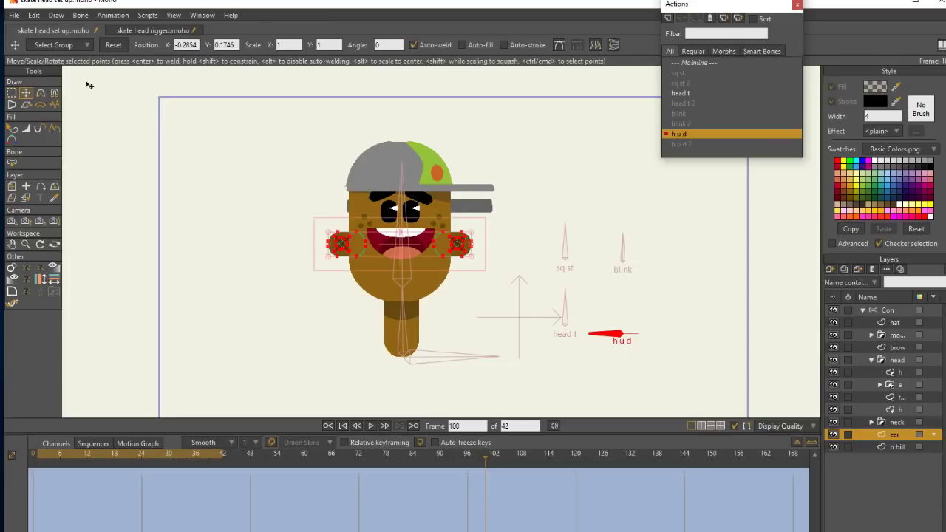
pyautogui.moveTo(433, 250); pyautogui.dragTo(432, 258)
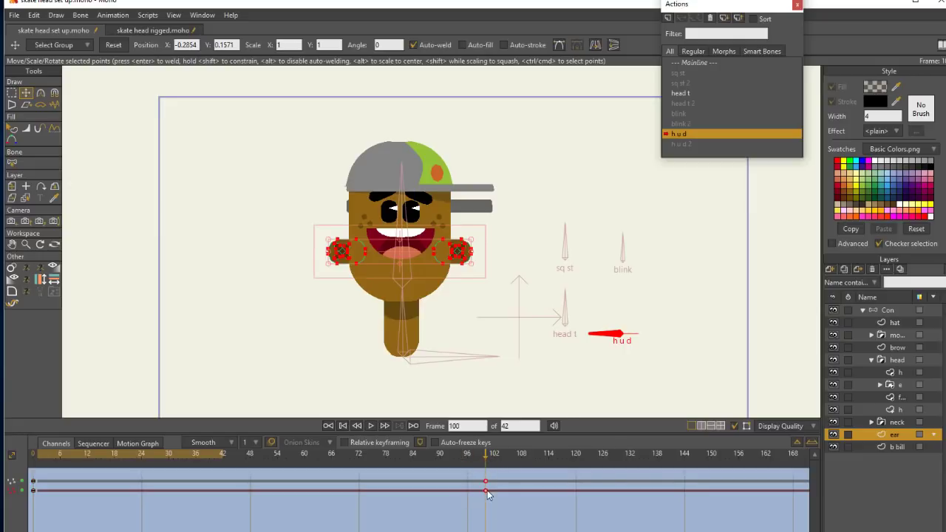
pyautogui.rightClick(485, 490)
pyautogui.click(517, 406)
pyautogui.moveTo(483, 458)
pyautogui.mouseDown()
pyautogui.moveTo(183, 458)
pyautogui.moveTo(192, 441)
pyautogui.moveTo(504, 469)
pyautogui.moveTo(51, 460)
pyautogui.moveTo(475, 463)
pyautogui.moveTo(99, 446)
pyautogui.moveTo(499, 451)
pyautogui.moveTo(485, 445)
pyautogui.mouseUp()
# Select the upper-edge points of the b bill shape and raise them to about Y 0.318, up against the hat's brim
pyautogui.click(902, 445)
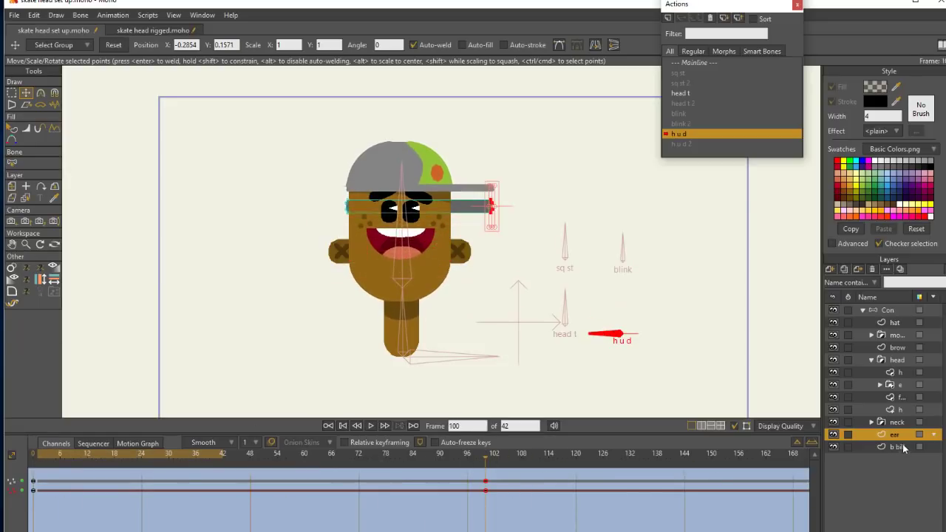
pyautogui.click(12, 93)
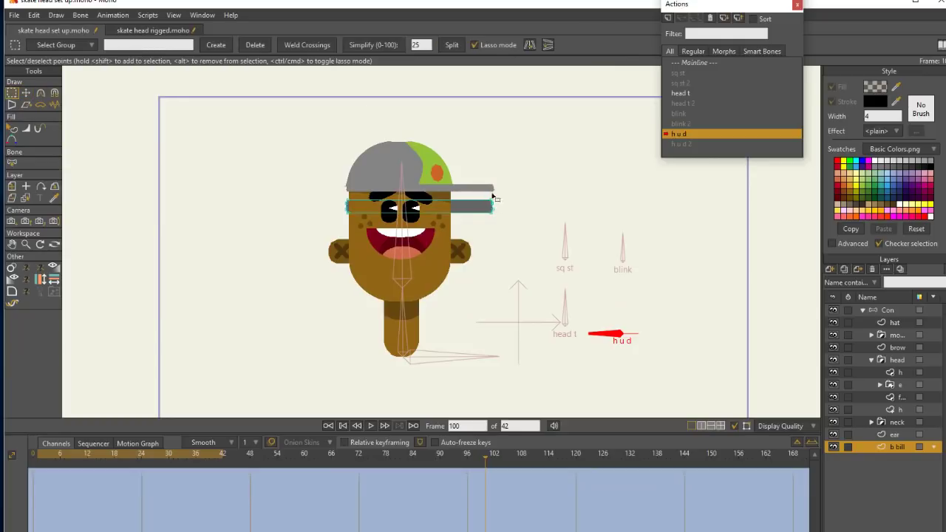
pyautogui.click(470, 152)
pyautogui.click(25, 94)
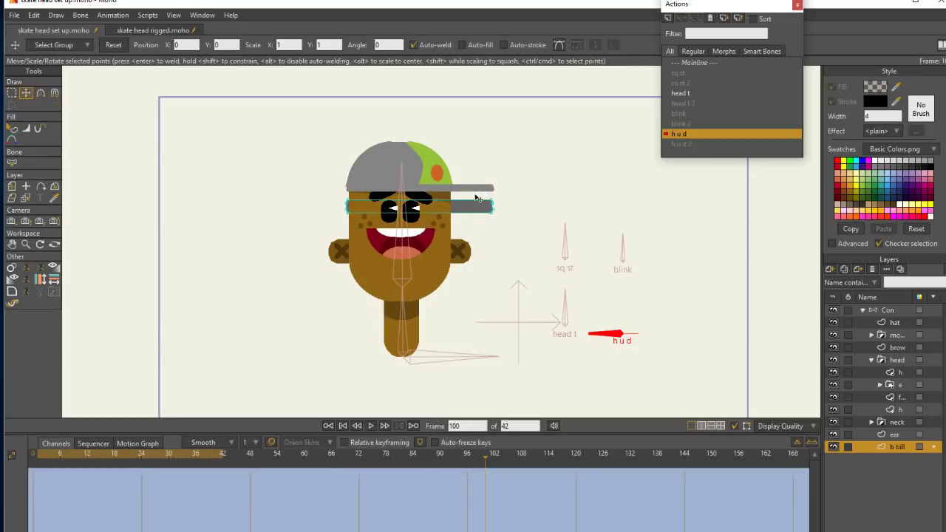
pyautogui.click(15, 93)
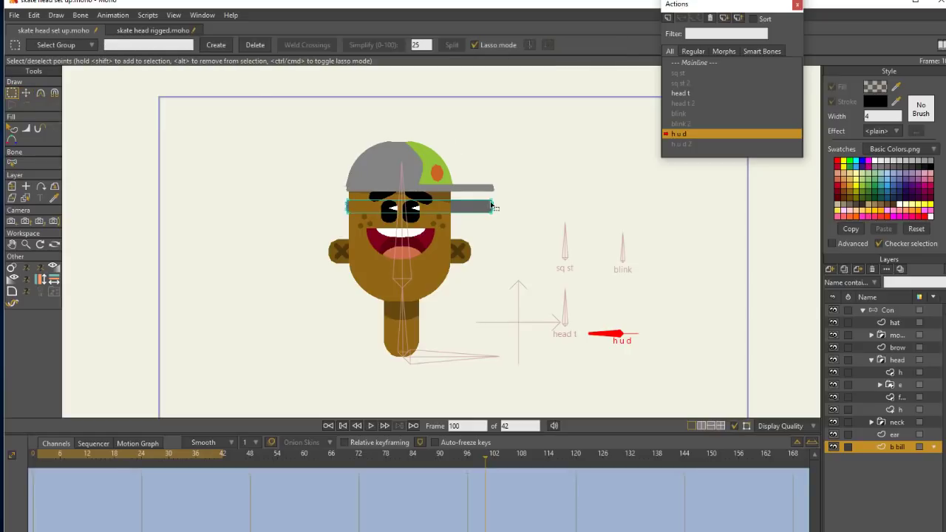
pyautogui.moveTo(480, 207)
pyautogui.mouseDown()
pyautogui.moveTo(491, 208)
pyautogui.moveTo(485, 185)
pyautogui.moveTo(333, 193)
pyautogui.moveTo(356, 209)
pyautogui.moveTo(500, 207)
pyautogui.moveTo(500, 195)
pyautogui.mouseUp()
pyautogui.press('t')
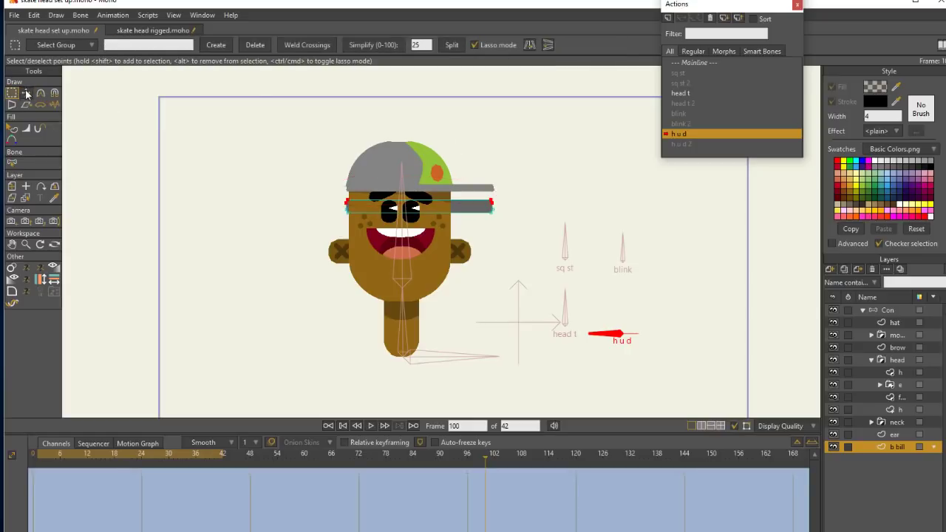
pyautogui.moveTo(427, 194); pyautogui.dragTo(433, 186)
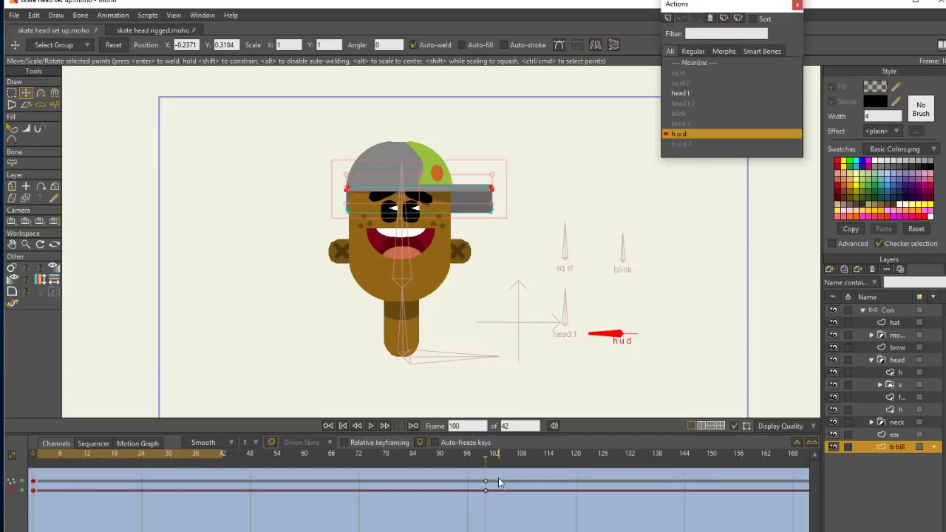
# Set the b bill layer's frame 100 keyframes for the raised upper edge to linear interpolation
pyautogui.moveTo(498, 476); pyautogui.dragTo(480, 493)
pyautogui.rightClick(486, 490)
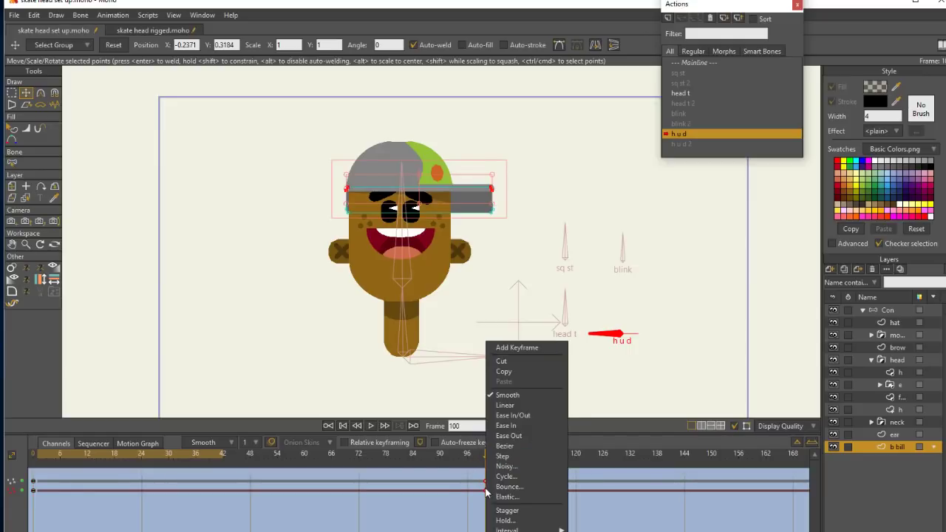
pyautogui.click(519, 404)
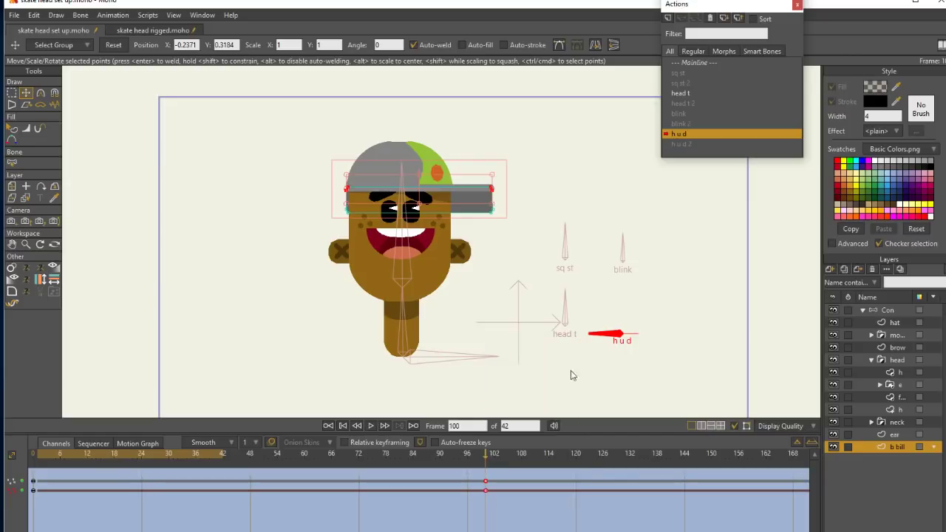
# Move the lower corner points at the b bill's outer tip inward and adjust the corner point to slant the tip
pyautogui.click(13, 93)
pyautogui.moveTo(491, 228); pyautogui.dragTo(482, 202)
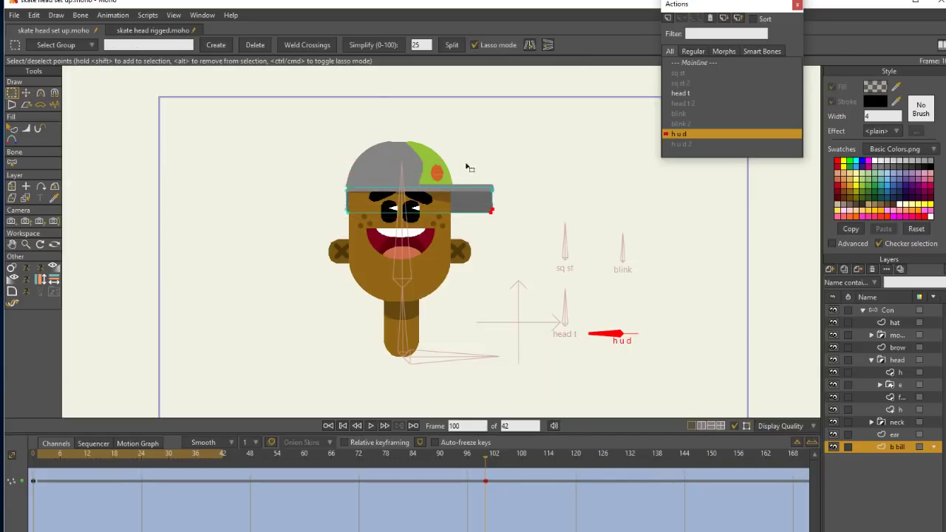
pyautogui.click(26, 93)
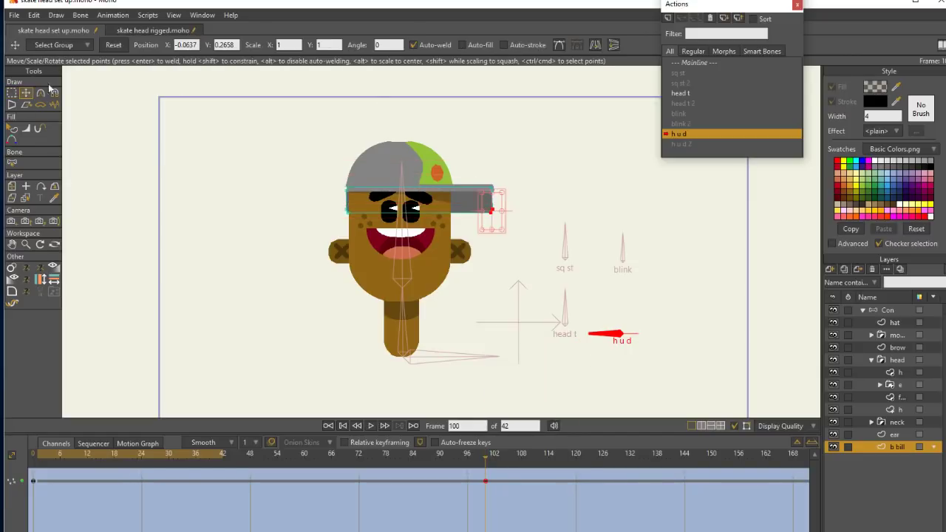
pyautogui.moveTo(497, 207)
pyautogui.mouseDown()
pyautogui.moveTo(488, 204)
pyautogui.moveTo(499, 202)
pyautogui.moveTo(485, 220)
pyautogui.moveTo(483, 208)
pyautogui.mouseUp()
pyautogui.press('g')
pyautogui.click(479, 210)
pyautogui.press('t')
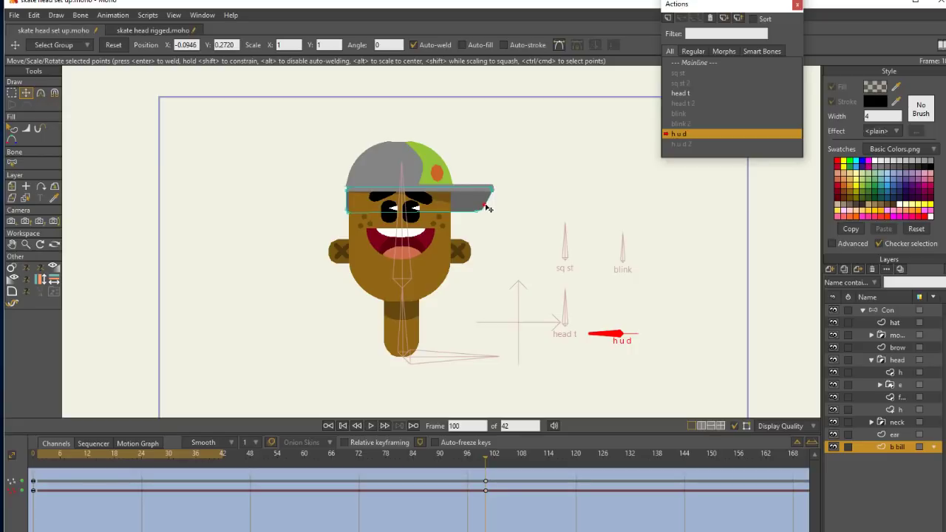
pyautogui.moveTo(485, 206); pyautogui.dragTo(486, 206)
# Adjust the lower corner points at the b bill's opposite end, placing the corner point at about X -0.413, Y 0.281
pyautogui.click(15, 91)
pyautogui.moveTo(351, 213)
pyautogui.mouseDown()
pyautogui.moveTo(343, 194)
pyautogui.moveTo(351, 201)
pyautogui.mouseUp()
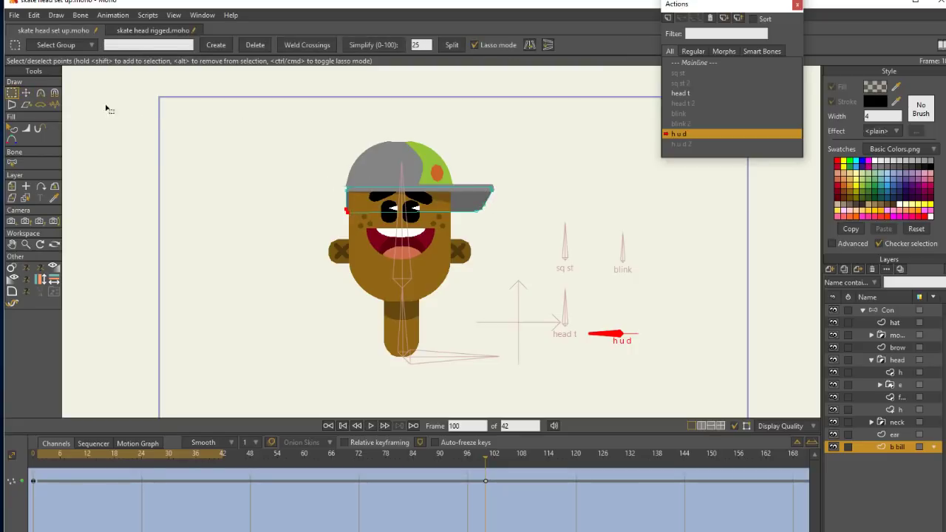
pyautogui.press('t')
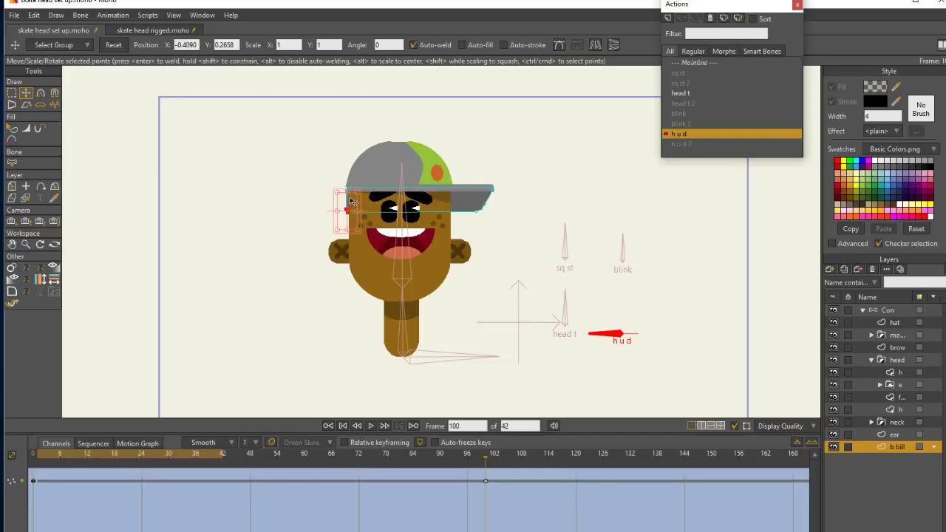
pyautogui.moveTo(353, 203); pyautogui.dragTo(347, 207)
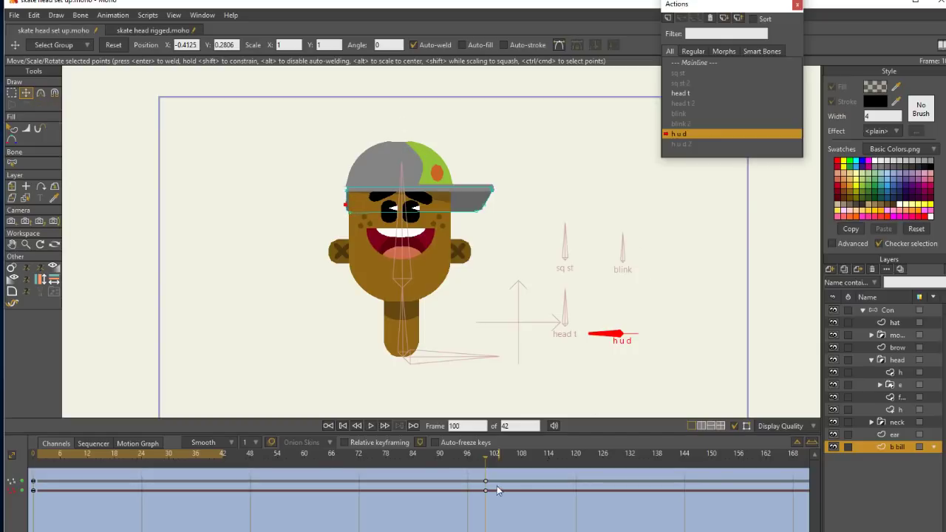
# Make the b bill's reshaped corner keyframes at frame 100 linear and scrub around that frame to check the shape
pyautogui.moveTo(496, 475); pyautogui.dragTo(440, 531)
pyautogui.rightClick(485, 491)
pyautogui.click(533, 403)
pyautogui.moveTo(480, 457)
pyautogui.mouseDown()
pyautogui.moveTo(56, 463)
pyautogui.moveTo(499, 466)
pyautogui.moveTo(208, 463)
pyautogui.moveTo(255, 446)
pyautogui.moveTo(490, 466)
pyautogui.moveTo(35, 461)
pyautogui.moveTo(518, 424)
pyautogui.moveTo(105, 460)
pyautogui.moveTo(515, 437)
pyautogui.moveTo(174, 456)
pyautogui.moveTo(498, 453)
pyautogui.moveTo(490, 453)
pyautogui.mouseUp()
# Raise the eyes group to about Y 0.081 at frame 100 and scrub to check the head-up pose
pyautogui.click(903, 385)
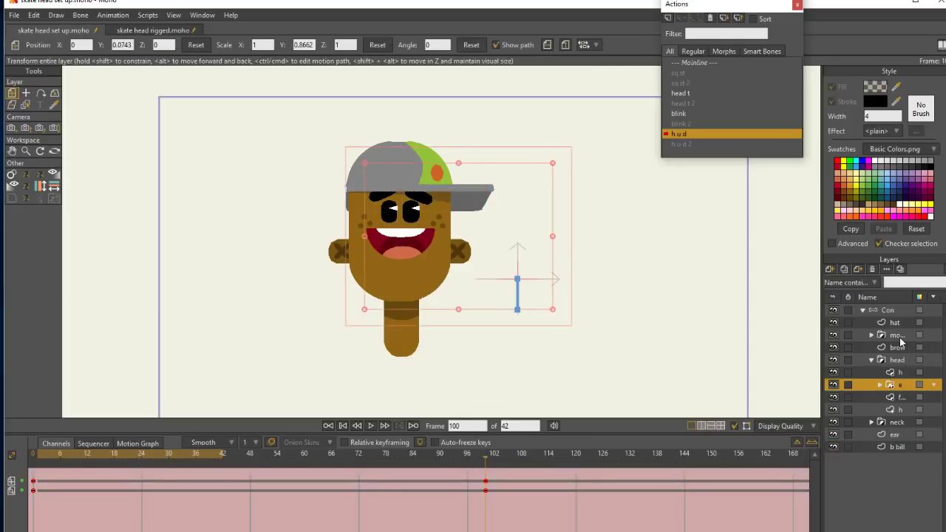
pyautogui.click(898, 336)
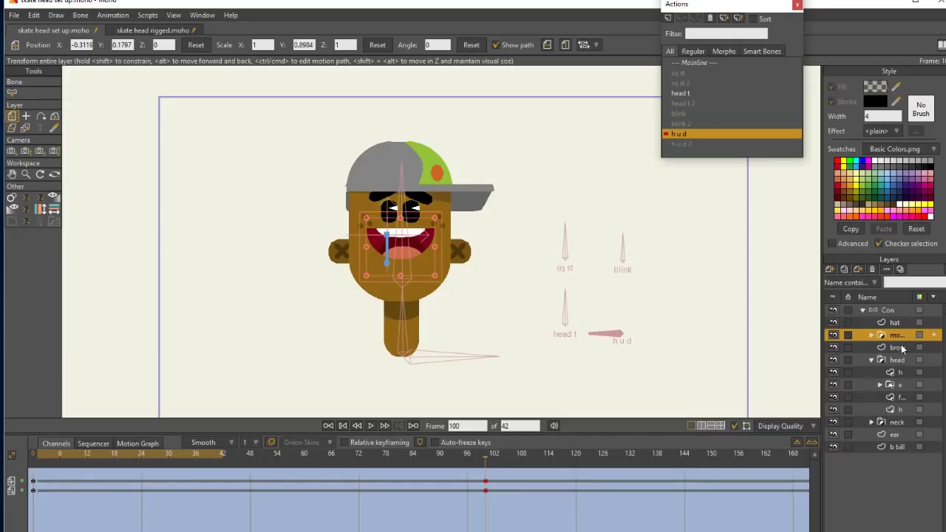
pyautogui.click(901, 386)
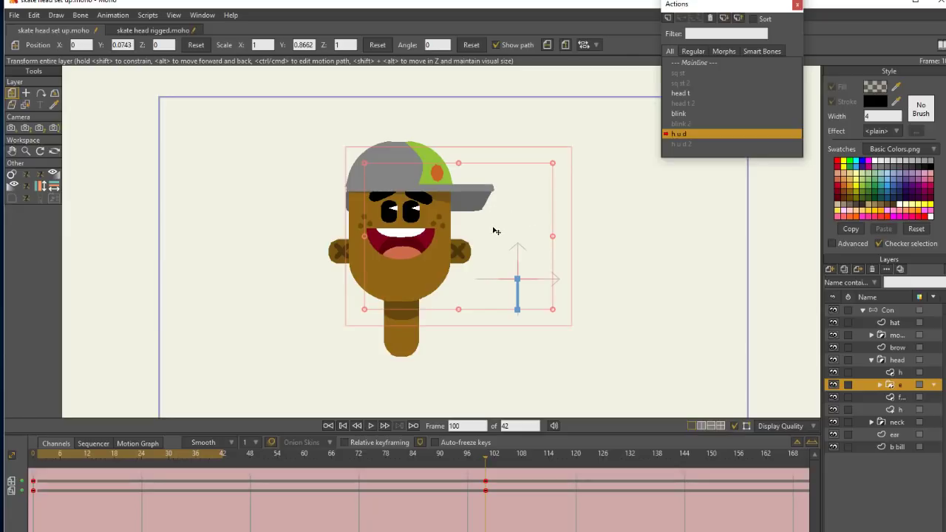
pyautogui.moveTo(493, 228); pyautogui.dragTo(496, 223)
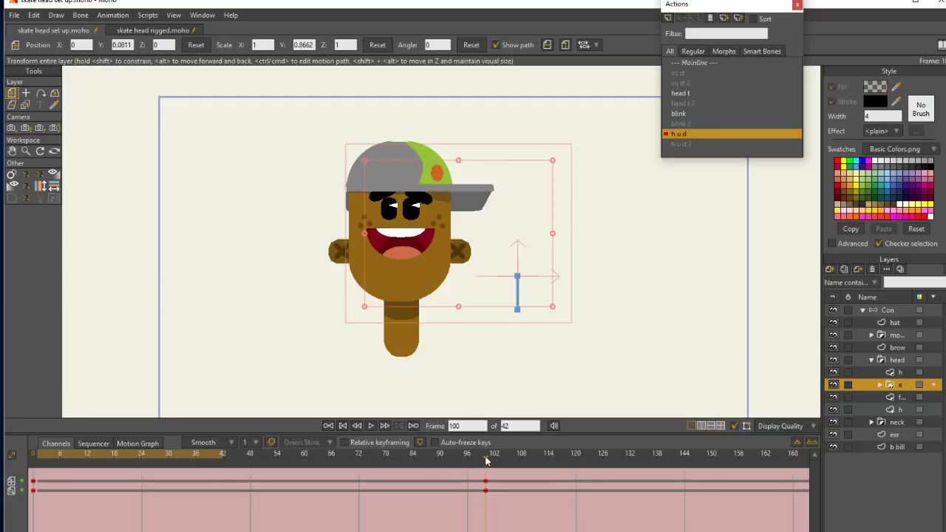
pyautogui.moveTo(486, 461)
pyautogui.mouseDown()
pyautogui.moveTo(165, 468)
pyautogui.moveTo(527, 476)
pyautogui.moveTo(145, 492)
pyautogui.moveTo(496, 464)
pyautogui.moveTo(219, 463)
pyautogui.moveTo(434, 453)
pyautogui.moveTo(213, 461)
pyautogui.moveTo(461, 456)
pyautogui.moveTo(44, 452)
pyautogui.moveTo(480, 456)
pyautogui.mouseUp()
# Select the Con bone layer, return to the mainline, and open the h u d 2 action at frame 100
pyautogui.click(891, 311)
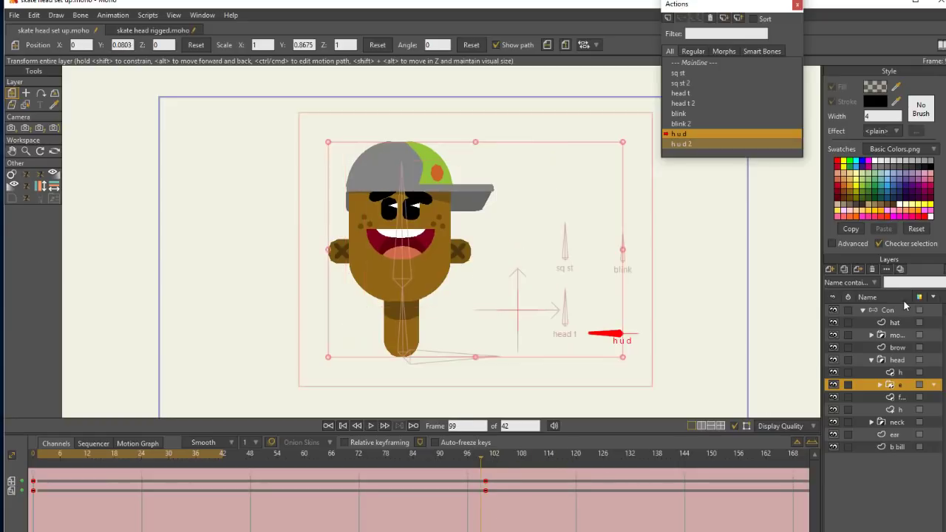
pyautogui.click(708, 64)
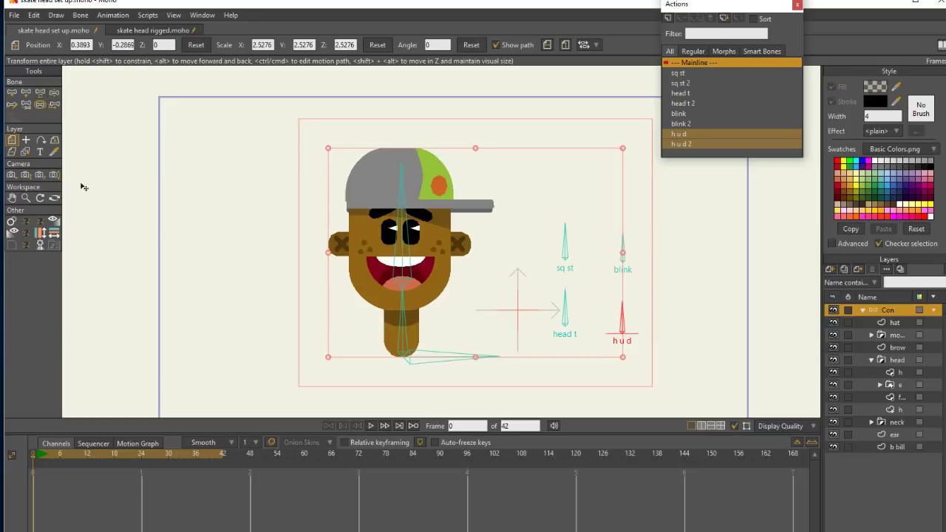
pyautogui.click(709, 144)
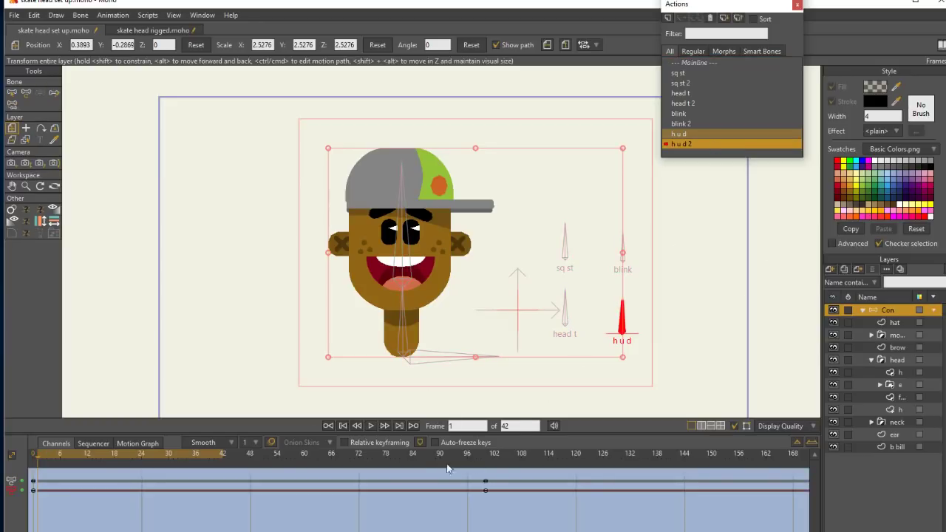
pyautogui.click(486, 455)
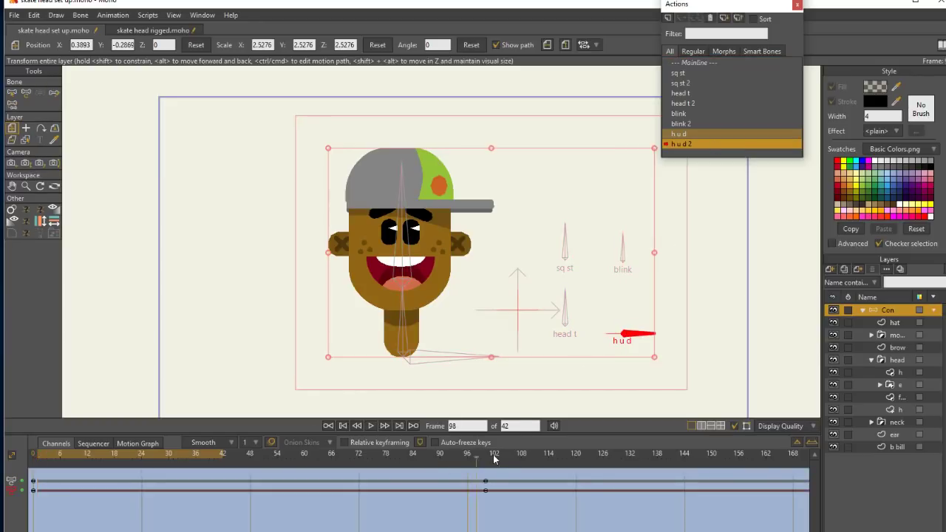
# Select the hat's lower points together with the orange spot and lower them to about Y 0.288 at frame 100
pyautogui.click(899, 322)
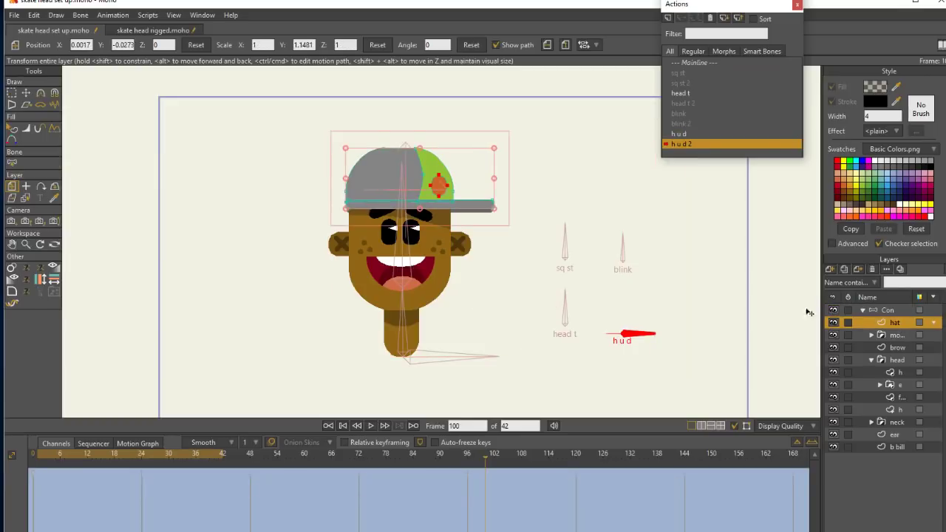
pyautogui.click(18, 88)
pyautogui.moveTo(504, 234)
pyautogui.mouseDown()
pyautogui.moveTo(509, 194)
pyautogui.moveTo(463, 165)
pyautogui.moveTo(347, 170)
pyautogui.moveTo(337, 233)
pyautogui.mouseUp()
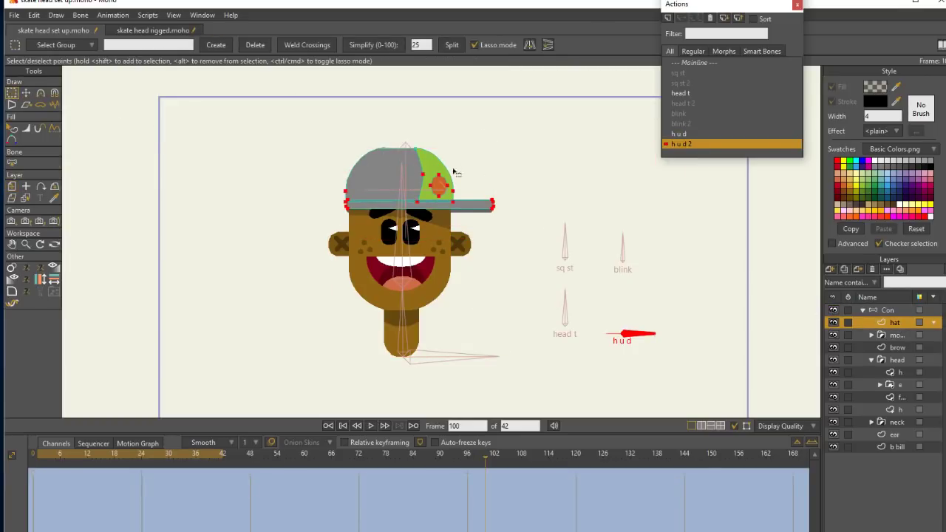
pyautogui.click(26, 93)
pyautogui.moveTo(429, 196)
pyautogui.mouseDown()
pyautogui.moveTo(429, 209)
pyautogui.moveTo(431, 200)
pyautogui.mouseUp()
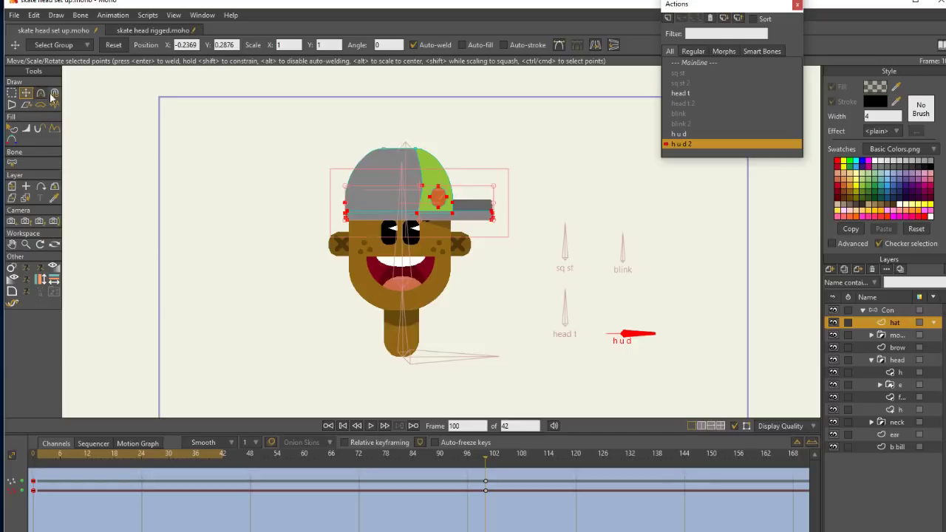
# Lower the hat's orange spot to about Y 0.293 at frame 100 and make the hat's point keyframes linear
pyautogui.click(439, 198)
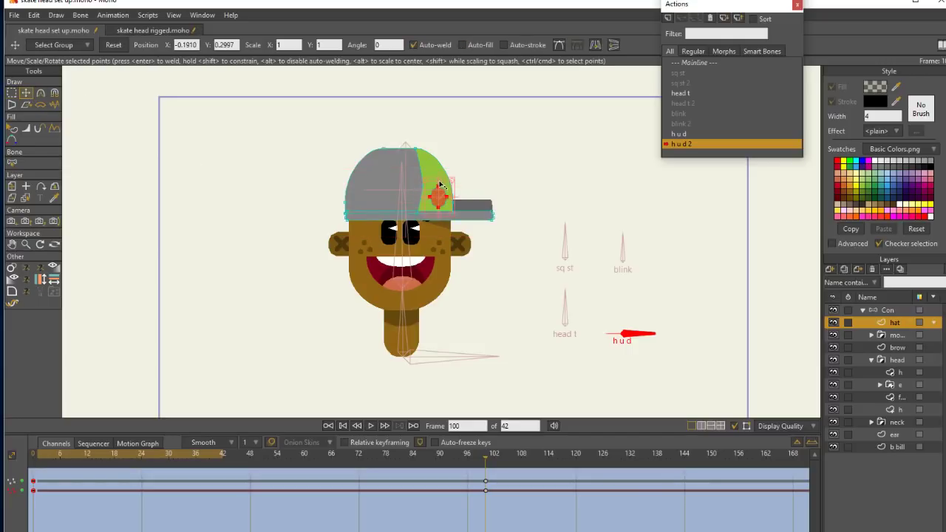
pyautogui.moveTo(440, 183); pyautogui.dragTo(440, 190)
pyautogui.click(897, 447)
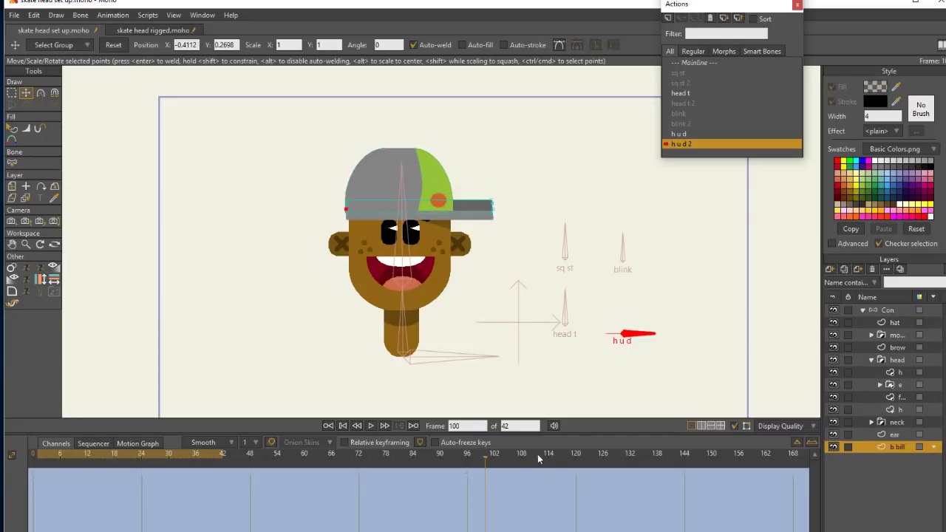
pyautogui.click(906, 324)
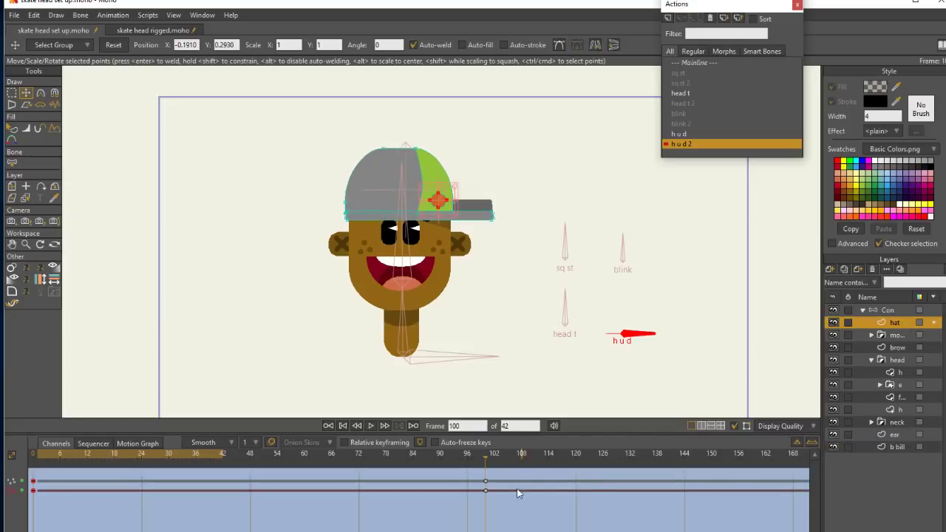
pyautogui.rightClick(486, 489)
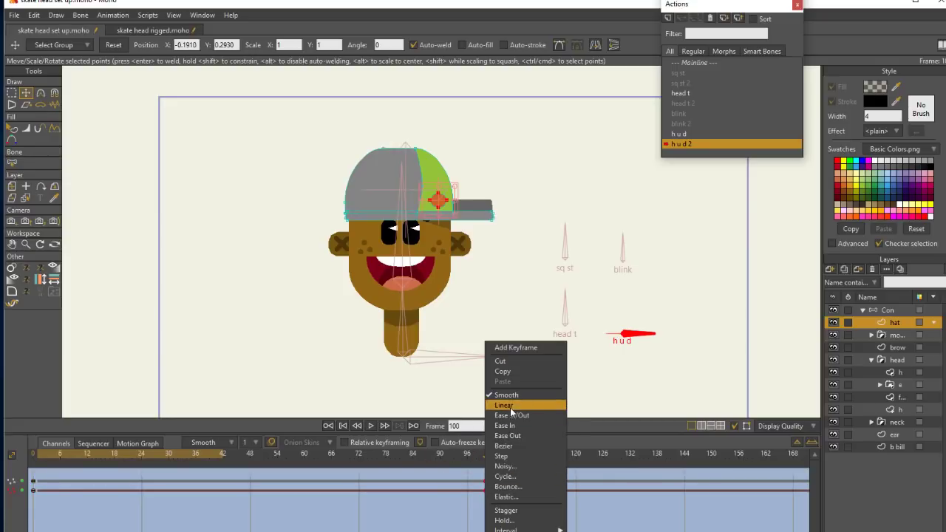
pyautogui.click(645, 453)
# Pull the b bill's upper outer corner points inward to about X -0.082, Y 0.293 at frame 100 and make their keyframes linear
pyautogui.click(900, 446)
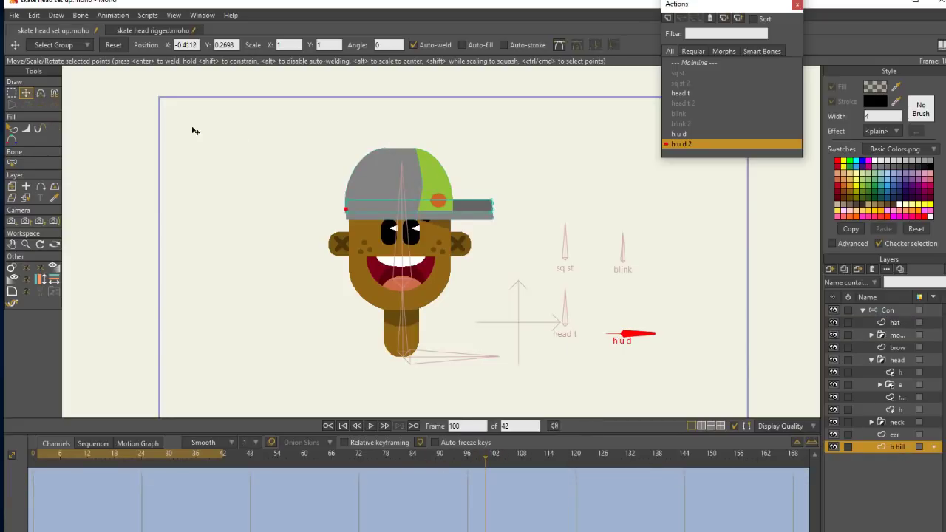
pyautogui.click(12, 93)
pyautogui.moveTo(488, 182)
pyautogui.mouseDown()
pyautogui.moveTo(493, 208)
pyautogui.moveTo(485, 194)
pyautogui.mouseUp()
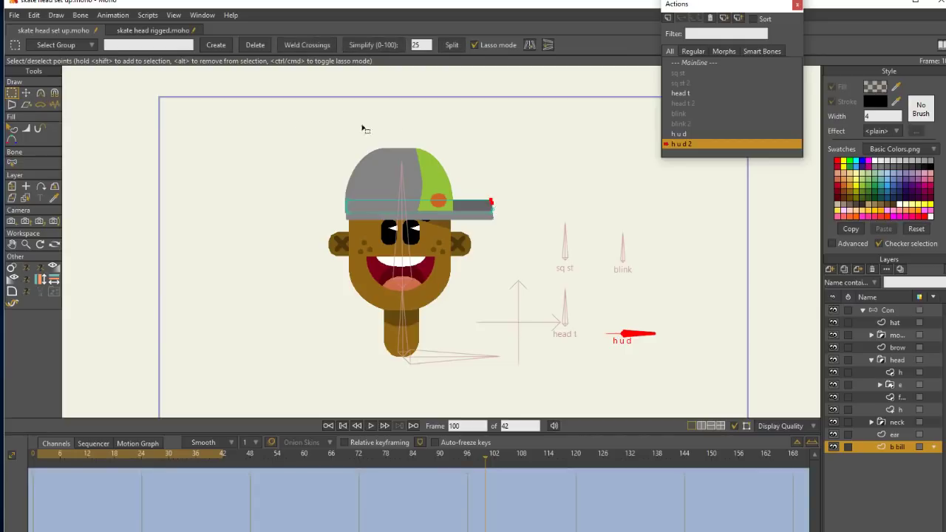
pyautogui.click(26, 93)
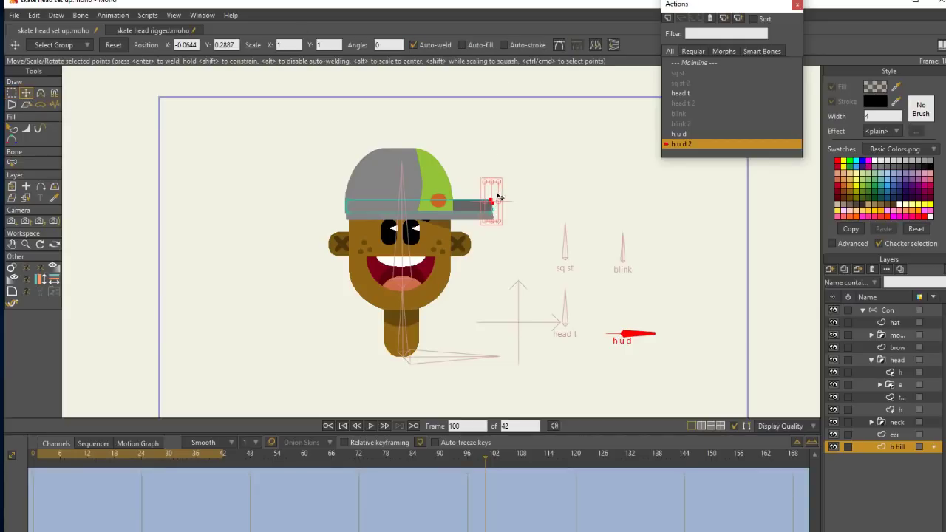
pyautogui.moveTo(497, 197); pyautogui.dragTo(493, 196)
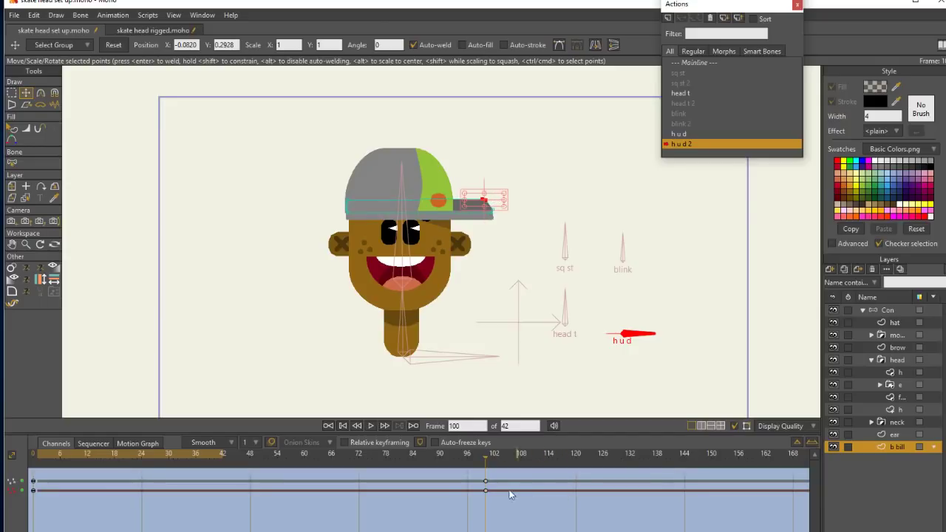
pyautogui.rightClick(486, 491)
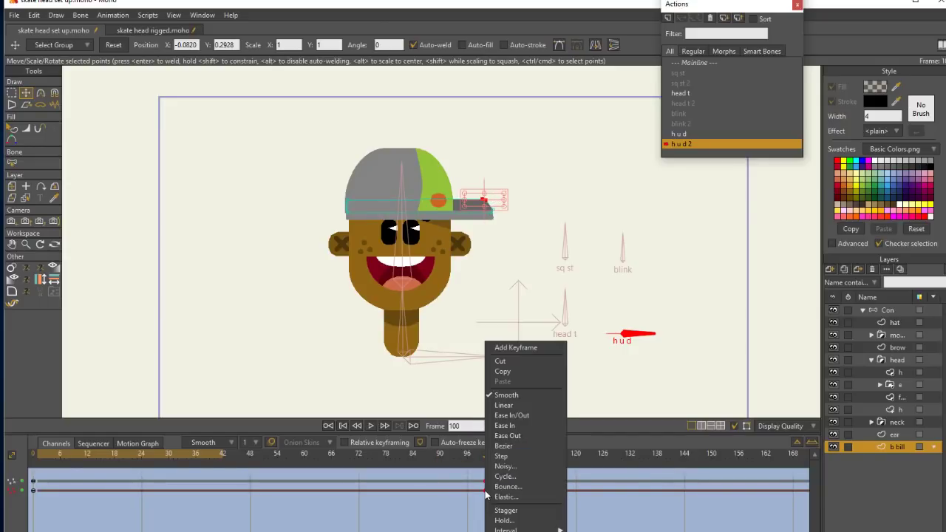
pyautogui.click(520, 407)
pyautogui.moveTo(478, 461)
pyautogui.mouseDown()
pyautogui.moveTo(44, 445)
pyautogui.moveTo(541, 477)
pyautogui.moveTo(91, 455)
pyautogui.moveTo(487, 459)
pyautogui.mouseUp()
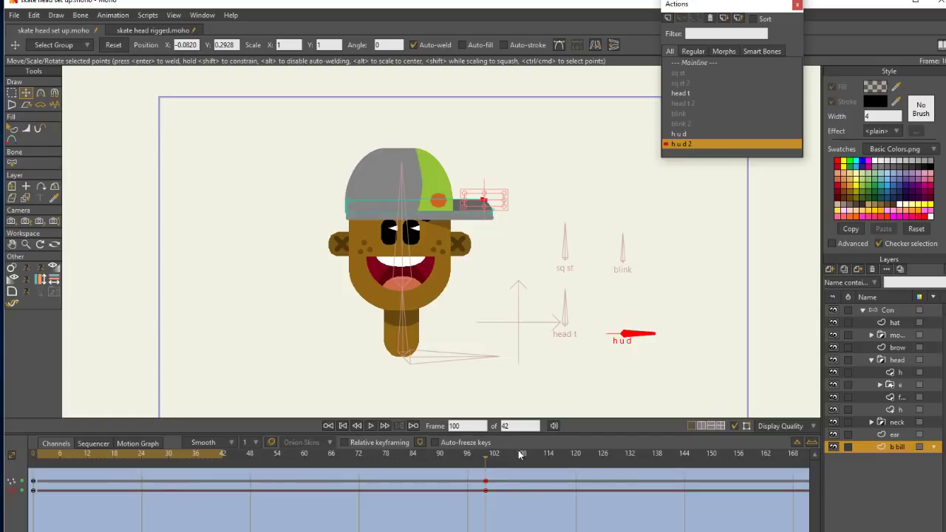
# Lower the mouth group to about Y 0.069, squash it to about 0.854 vertical scale at frame 100, and make its keyframes linear
pyautogui.click(889, 310)
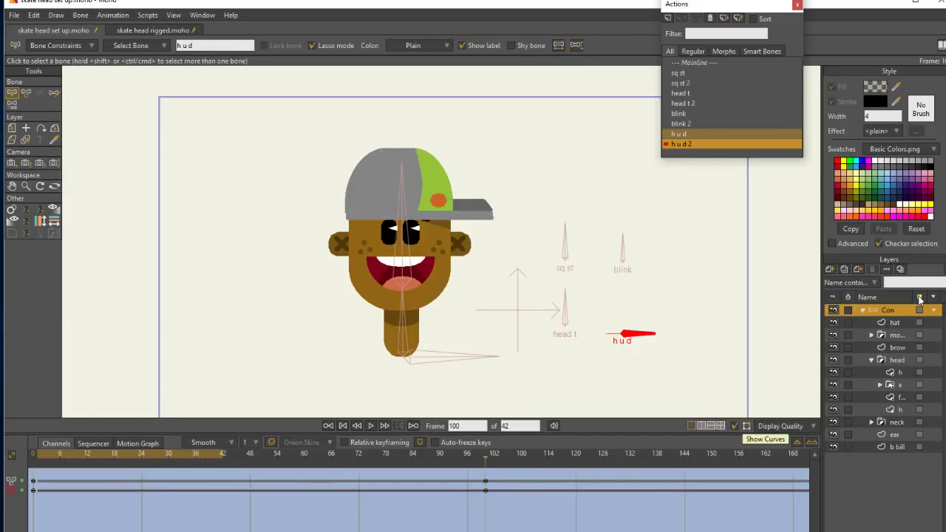
pyautogui.click(905, 337)
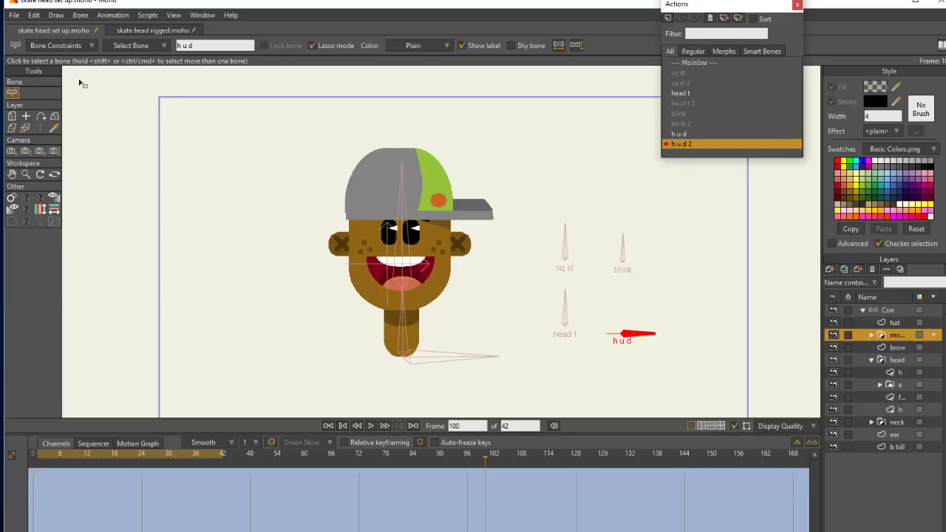
pyautogui.press('0')
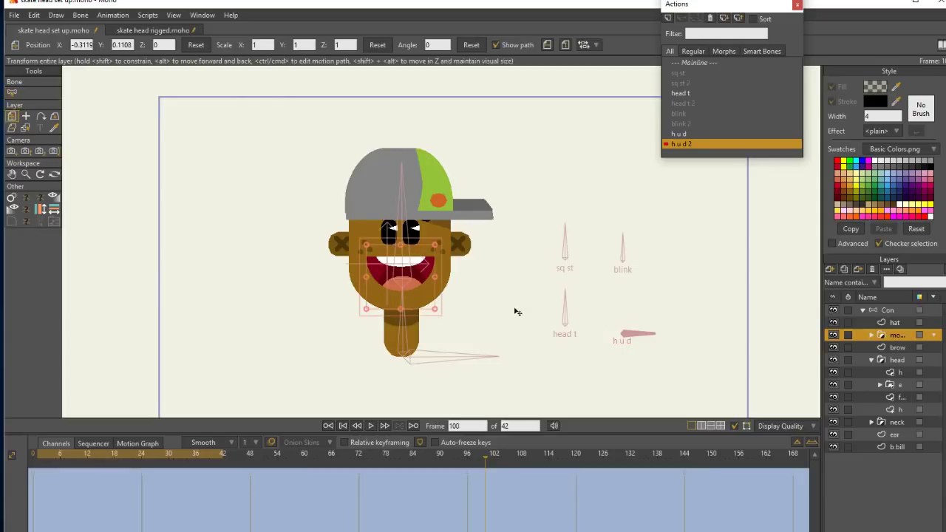
pyautogui.moveTo(422, 270)
pyautogui.mouseDown()
pyautogui.moveTo(423, 283)
pyautogui.moveTo(399, 258)
pyautogui.moveTo(414, 279)
pyautogui.mouseUp()
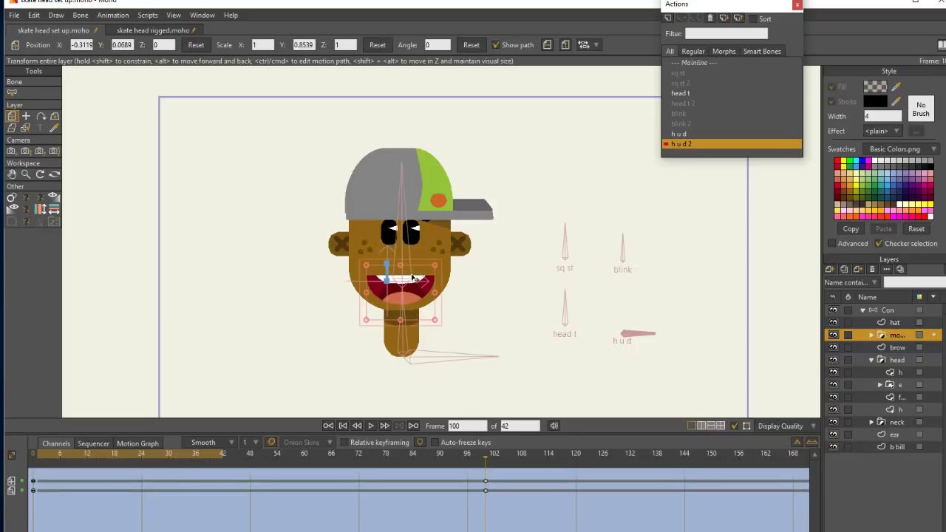
pyautogui.rightClick(486, 490)
pyautogui.click(510, 406)
# Lower the freckles layer to about Y -0.043 at frame 100 and make its keyframes linear
pyautogui.click(905, 398)
pyautogui.moveTo(491, 286)
pyautogui.mouseDown()
pyautogui.moveTo(488, 278)
pyautogui.moveTo(488, 293)
pyautogui.mouseUp()
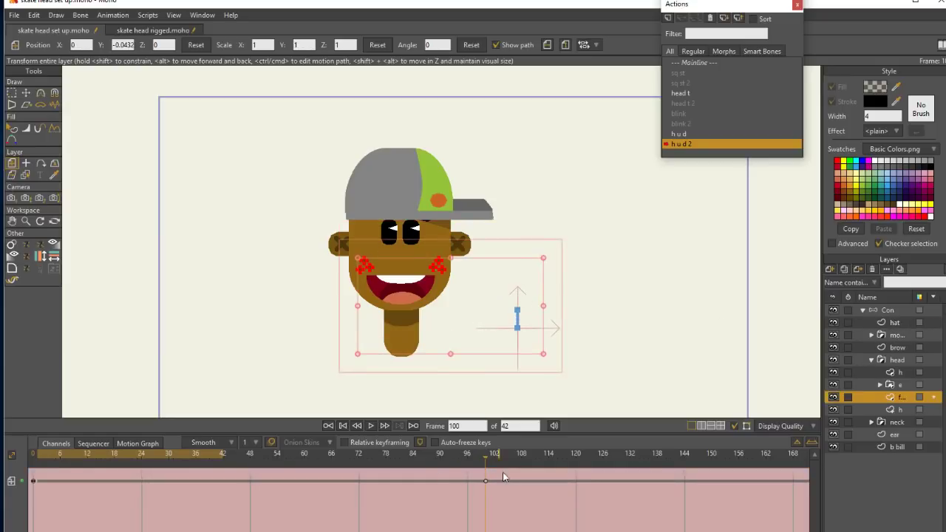
pyautogui.moveTo(504, 473); pyautogui.dragTo(442, 529)
pyautogui.rightClick(486, 483)
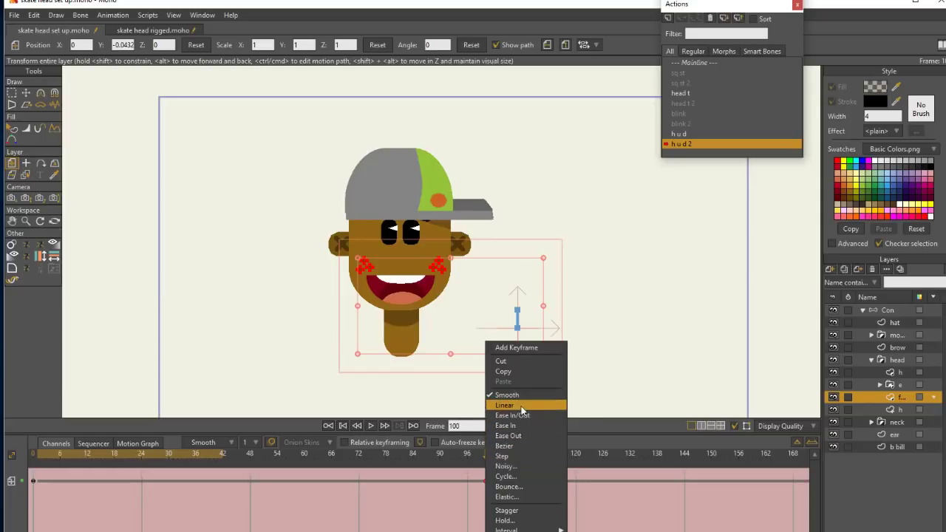
pyautogui.click(507, 404)
# Lower the eyes group to about Y -0.045 with about 0.936 vertical scale at frame 100 and make its keyframes linear
pyautogui.click(903, 385)
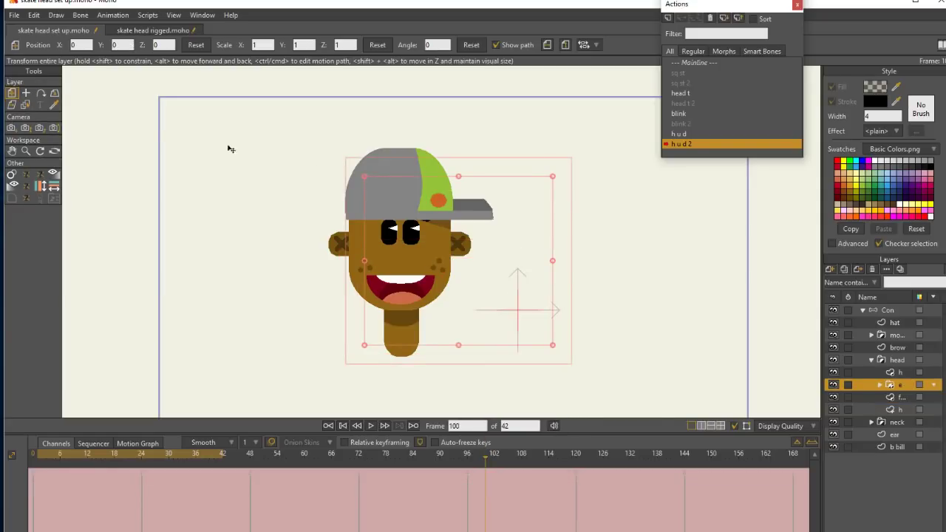
pyautogui.moveTo(472, 239); pyautogui.dragTo(473, 258)
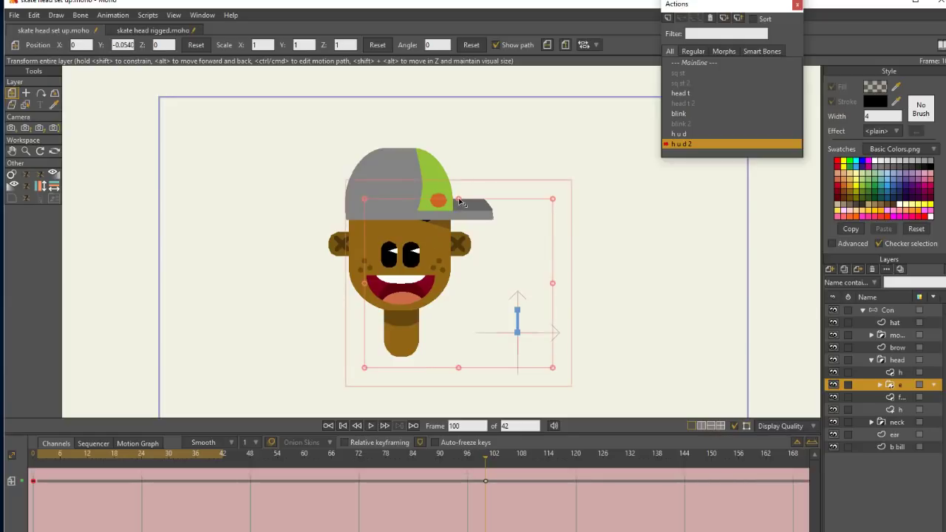
pyautogui.moveTo(459, 200); pyautogui.dragTo(458, 216)
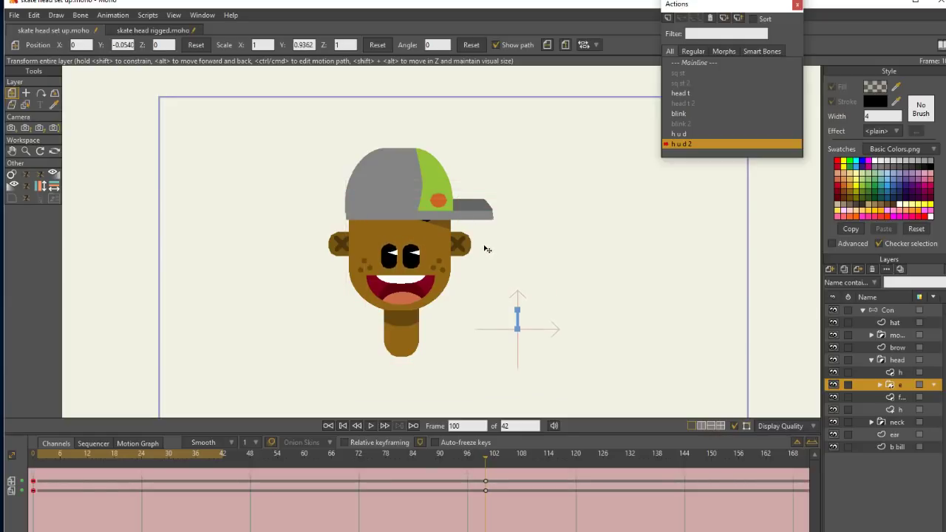
pyautogui.rightClick(487, 487)
pyautogui.click(523, 406)
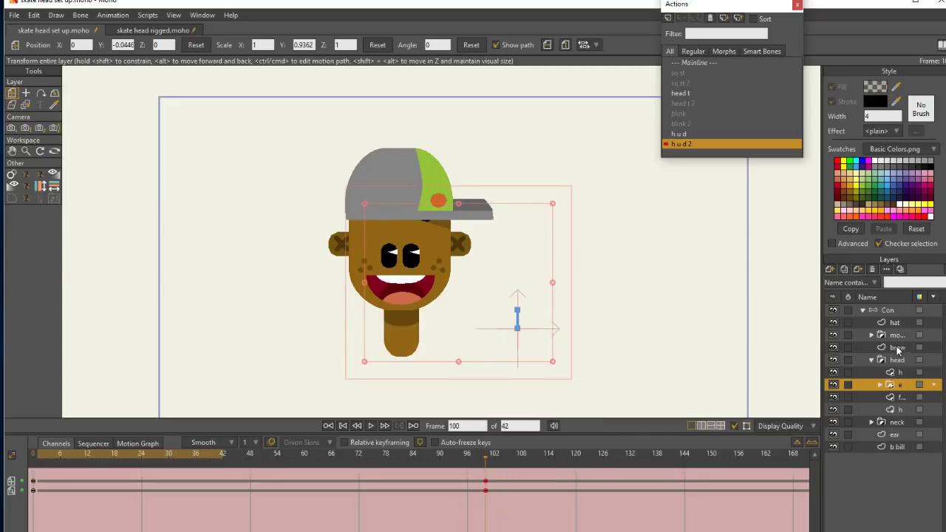
# Lower the brow layer to about Y -0.062 at frame 100 with linear keyframes, and select the hat layer
pyautogui.click(897, 348)
pyautogui.moveTo(483, 246); pyautogui.dragTo(485, 264)
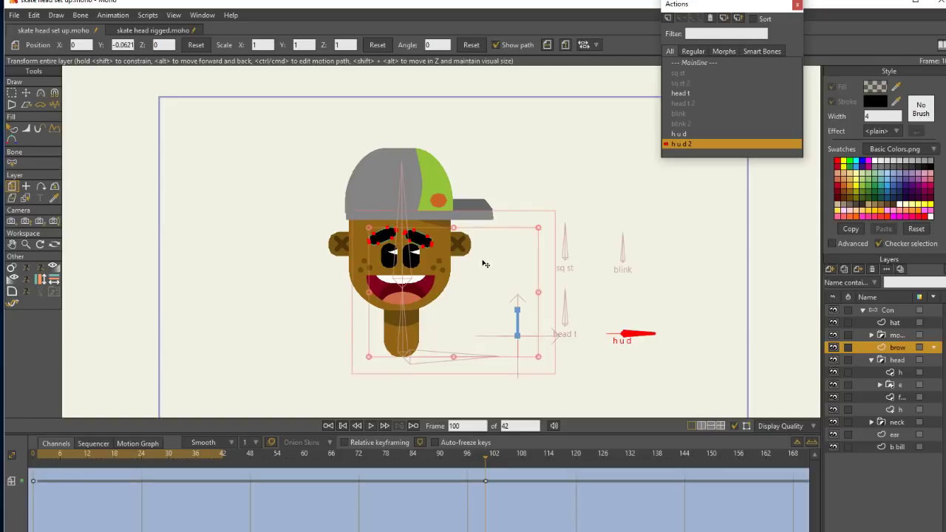
pyautogui.moveTo(493, 477); pyautogui.dragTo(34, 510)
pyautogui.rightClick(484, 481)
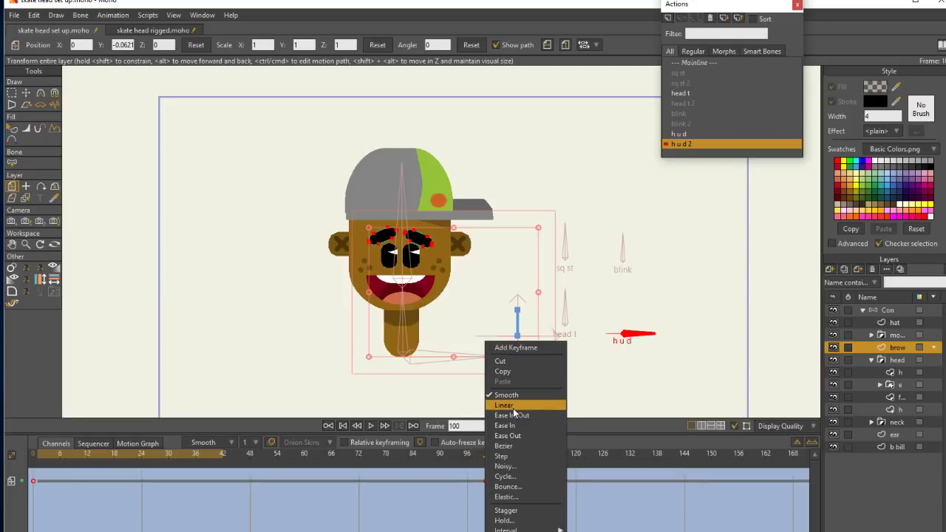
pyautogui.click(544, 406)
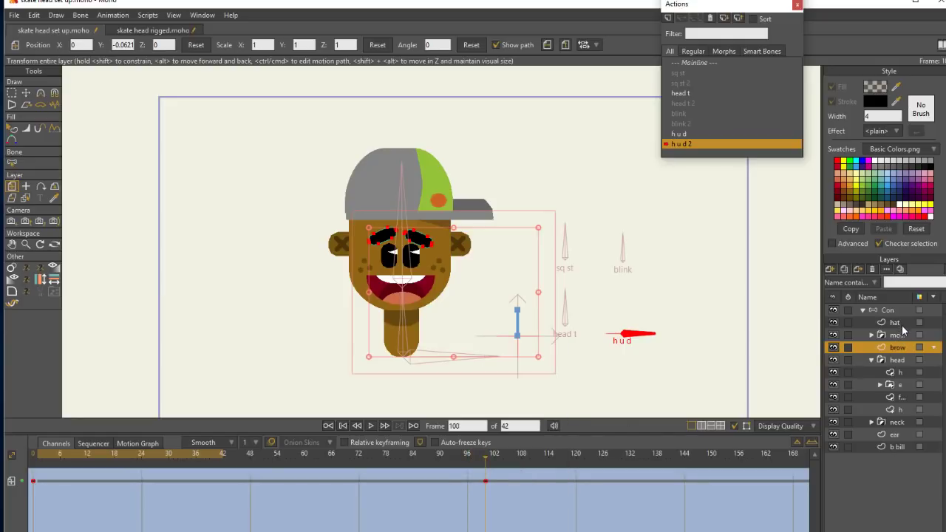
pyautogui.click(896, 323)
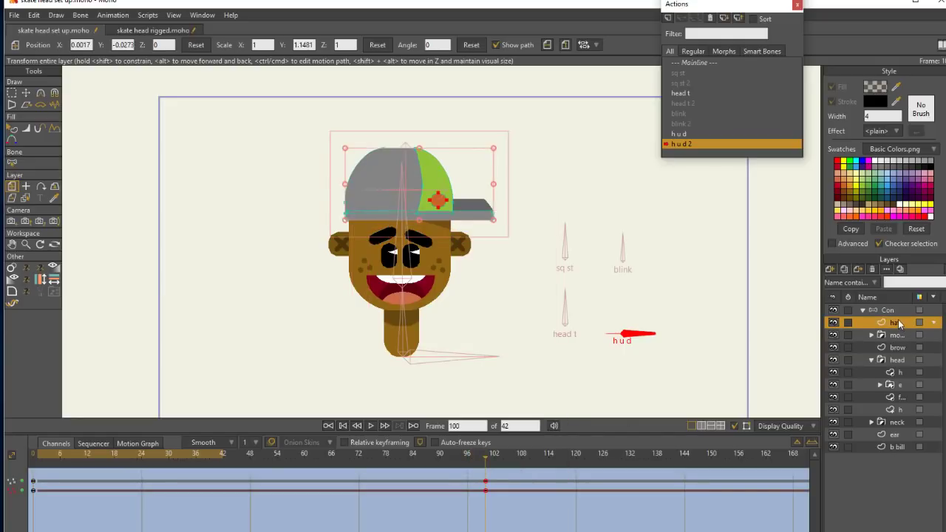
pyautogui.click(13, 93)
pyautogui.press('t')
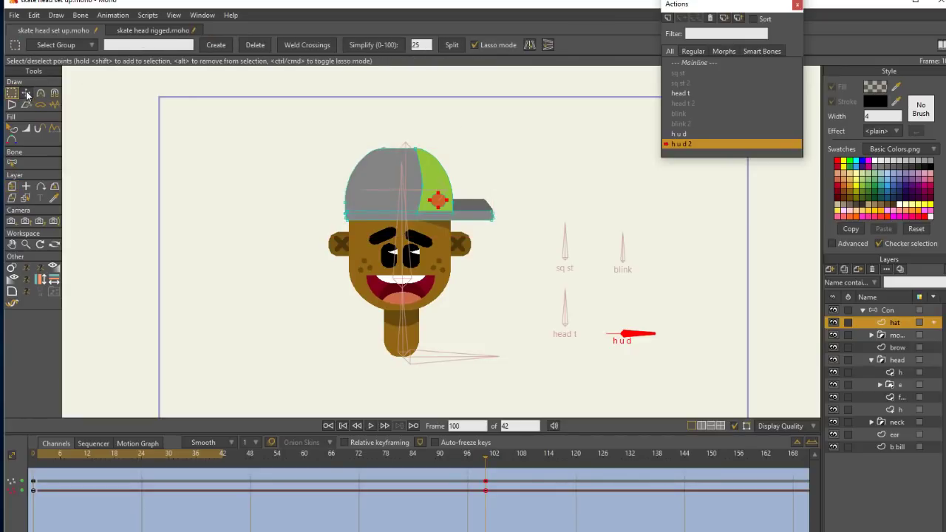
pyautogui.moveTo(517, 157); pyautogui.dragTo(318, 111)
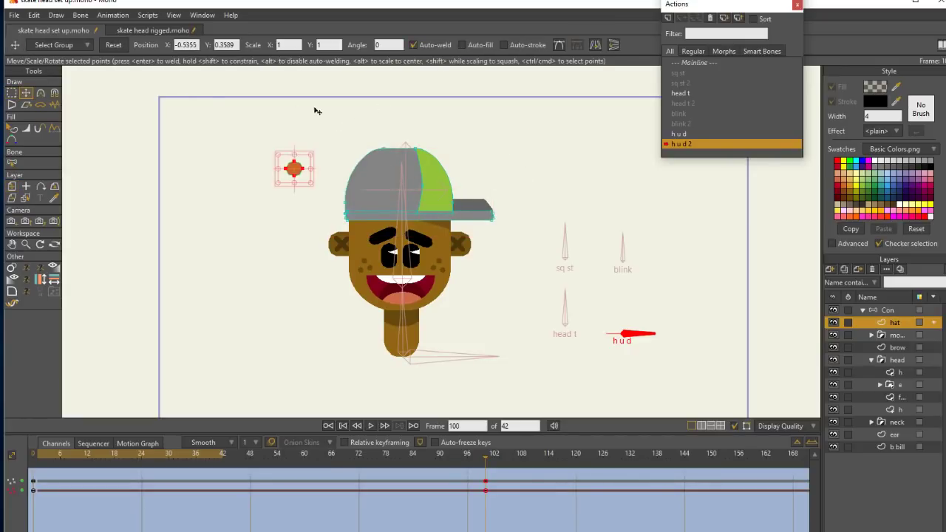
pyautogui.hotkey('ctrl', 'z')
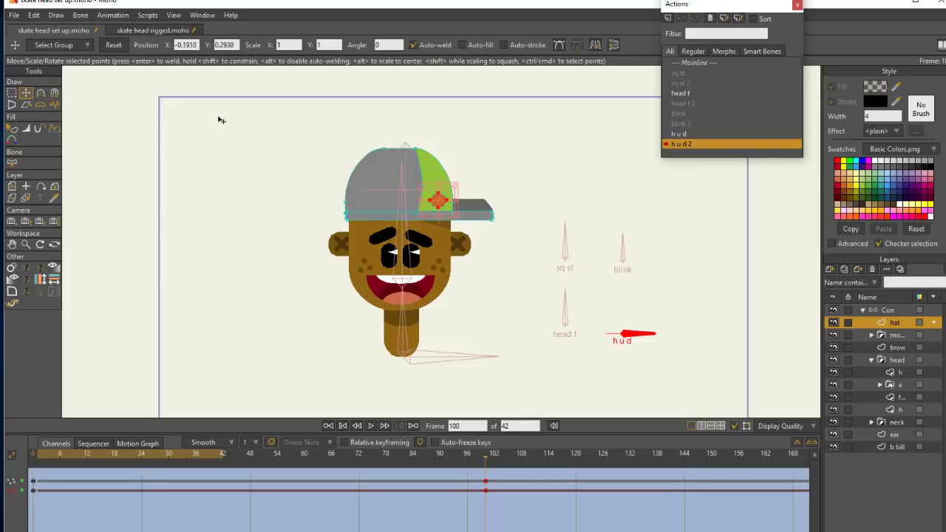
# Select all the hat's points, lower them to about Y 0.315 at frame 100, and make their keyframes linear
pyautogui.press('g')
pyautogui.moveTo(482, 150)
pyautogui.mouseDown()
pyautogui.moveTo(396, 111)
pyautogui.moveTo(477, 263)
pyautogui.moveTo(372, 123)
pyautogui.mouseUp()
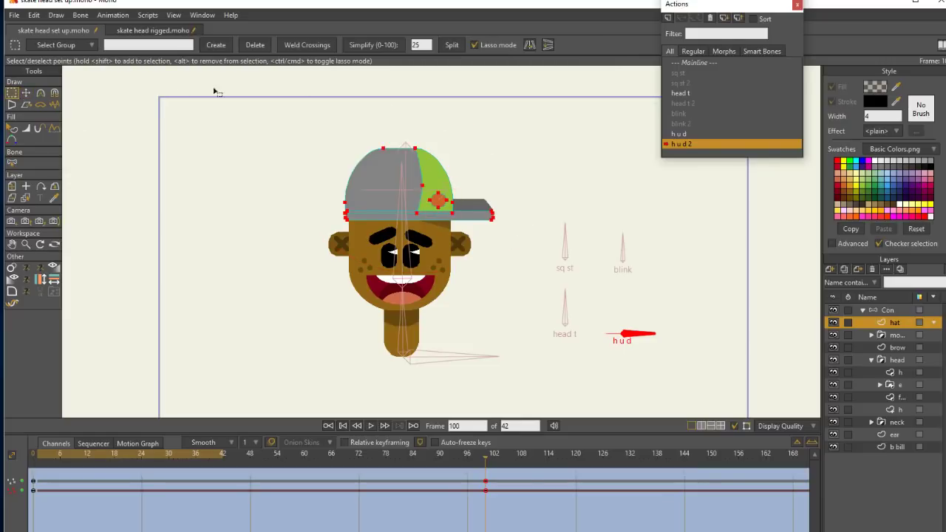
pyautogui.click(26, 92)
pyautogui.moveTo(425, 171); pyautogui.dragTo(426, 175)
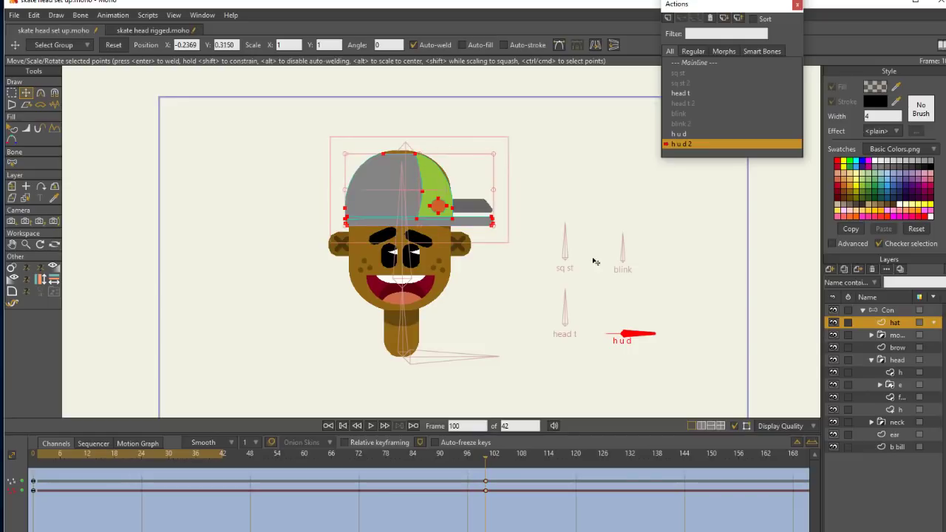
pyautogui.rightClick(488, 481)
pyautogui.click(580, 442)
# Lower the whole b bill layer to about Y -0.048 at frame 100 to meet the hat and make its keyframes linear
pyautogui.click(906, 447)
pyautogui.press('g')
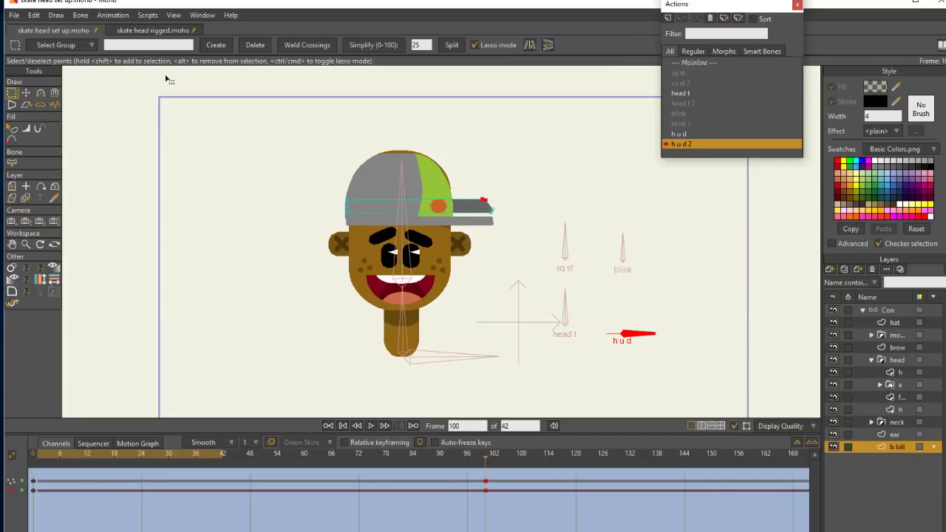
pyautogui.click(12, 187)
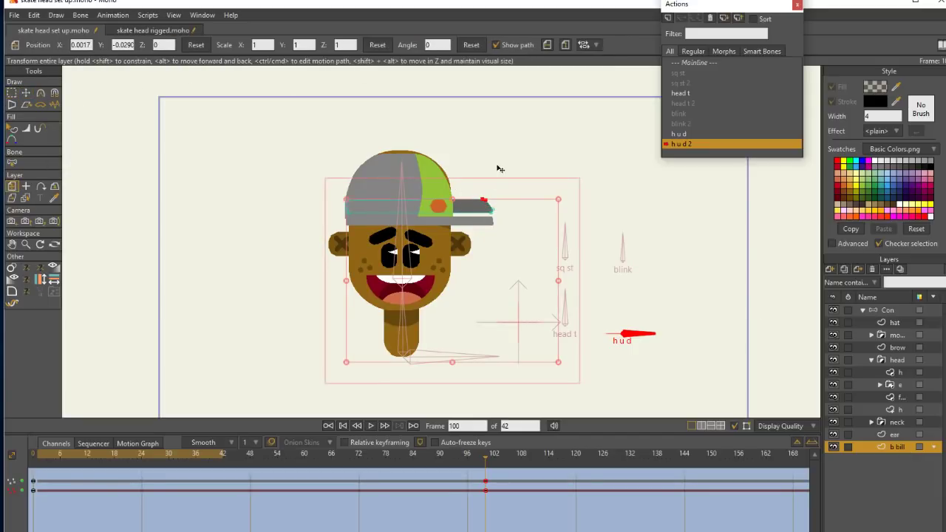
pyautogui.moveTo(509, 237); pyautogui.dragTo(508, 245)
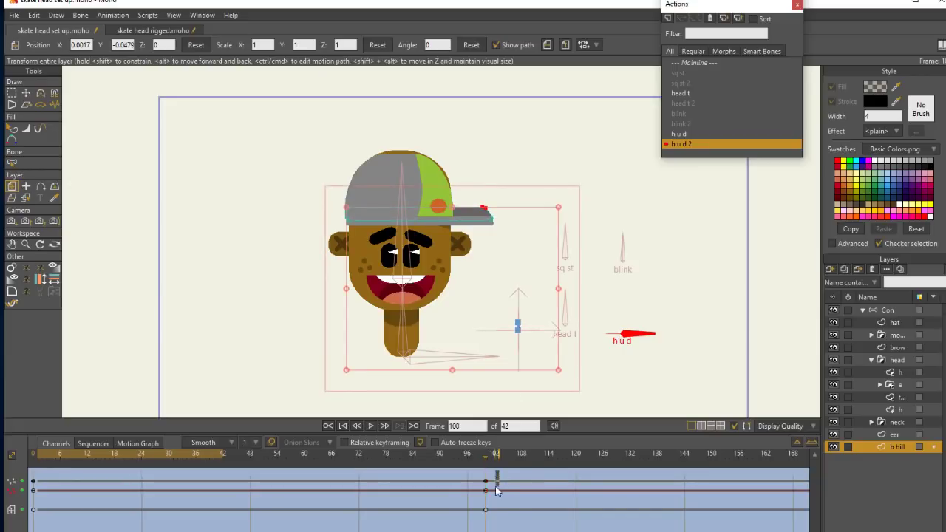
pyautogui.moveTo(499, 473); pyautogui.dragTo(29, 526)
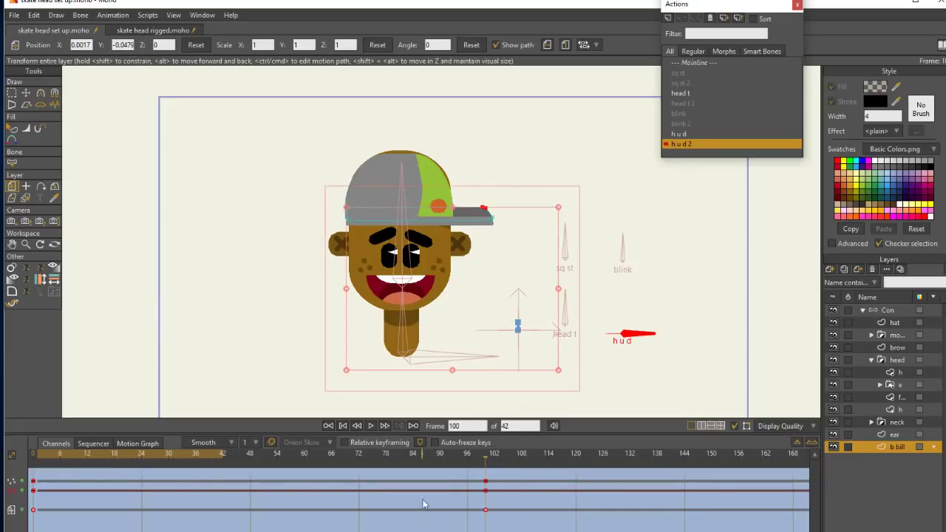
pyautogui.rightClick(485, 510)
pyautogui.click(522, 405)
pyautogui.moveTo(487, 459); pyautogui.dragTo(485, 439)
# Select the top points of the head shape h, lower them to about Y 0.316 at frame 100, and make their keyframes linear
pyautogui.click(908, 410)
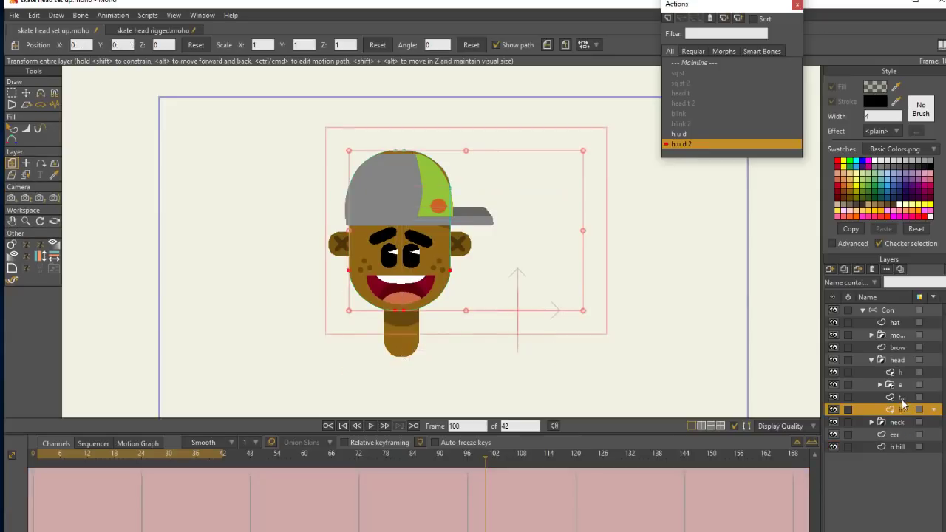
pyautogui.click(11, 93)
pyautogui.moveTo(459, 160)
pyautogui.mouseDown()
pyautogui.moveTo(415, 133)
pyautogui.moveTo(339, 145)
pyautogui.moveTo(343, 192)
pyautogui.moveTo(430, 209)
pyautogui.moveTo(449, 146)
pyautogui.moveTo(421, 178)
pyautogui.moveTo(448, 178)
pyautogui.mouseUp()
pyautogui.click(26, 93)
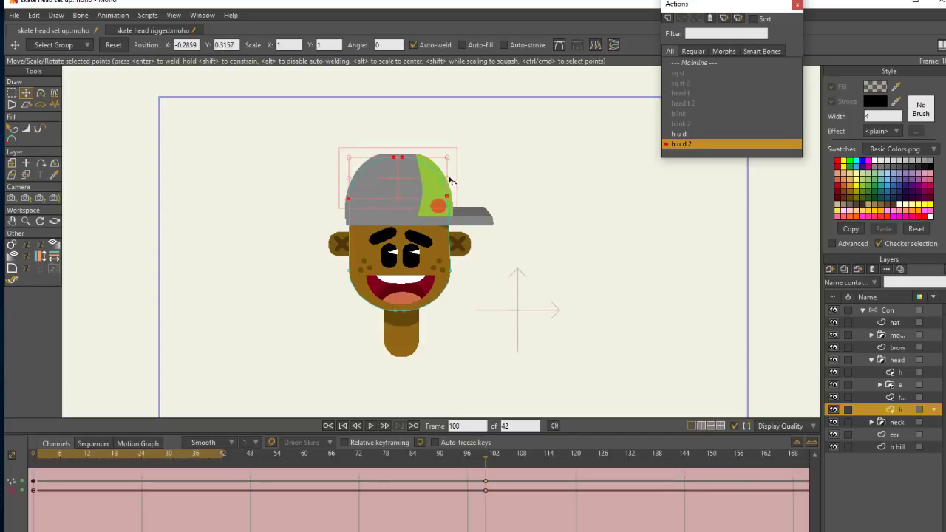
pyautogui.moveTo(499, 470); pyautogui.dragTo(477, 489)
pyautogui.rightClick(483, 486)
pyautogui.click(510, 403)
pyautogui.moveTo(485, 459)
pyautogui.mouseDown()
pyautogui.moveTo(87, 452)
pyautogui.moveTo(564, 477)
pyautogui.moveTo(48, 434)
pyautogui.moveTo(485, 450)
pyautogui.mouseUp()
# Select the head shape's jaw and chin points, raise them to about Y 0.052 at frame 100, and make their keyframes linear
pyautogui.click(12, 94)
pyautogui.moveTo(458, 306)
pyautogui.mouseDown()
pyautogui.moveTo(437, 259)
pyautogui.moveTo(351, 254)
pyautogui.moveTo(404, 335)
pyautogui.moveTo(466, 240)
pyautogui.mouseUp()
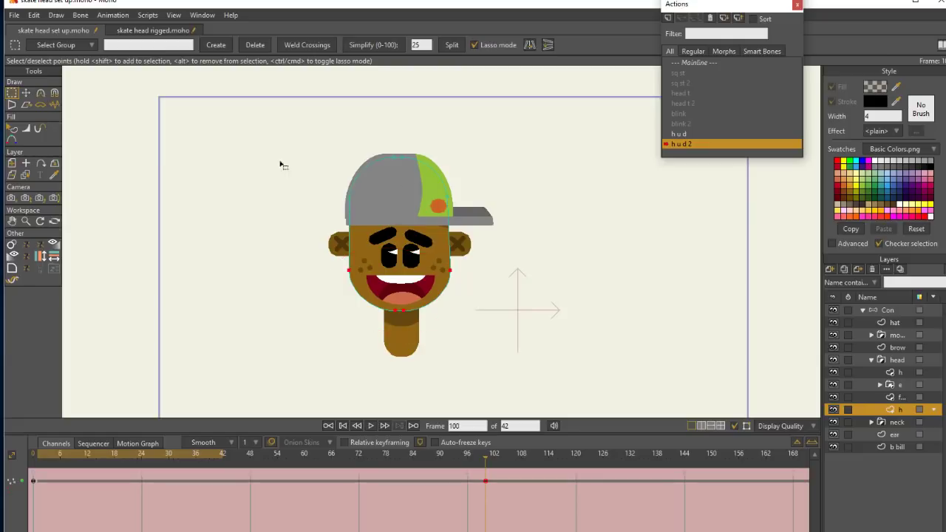
pyautogui.click(26, 95)
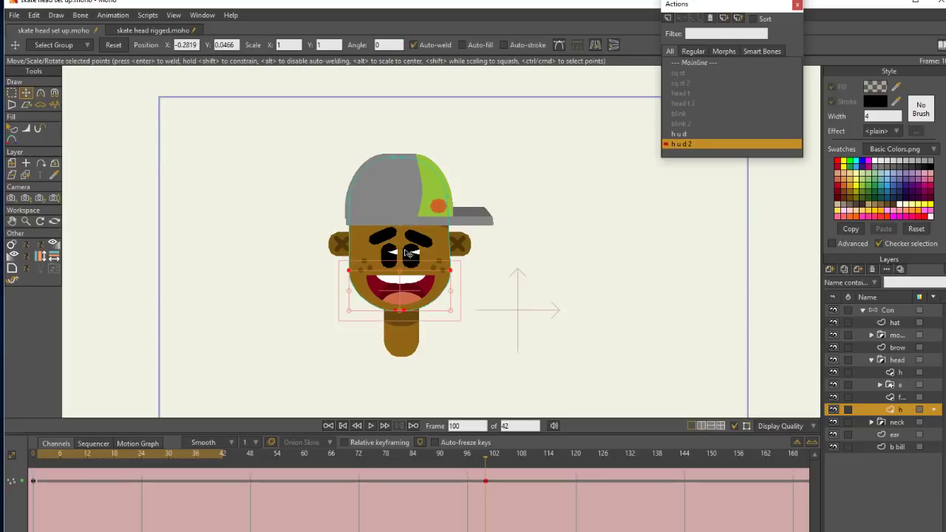
pyautogui.moveTo(416, 283); pyautogui.dragTo(418, 282)
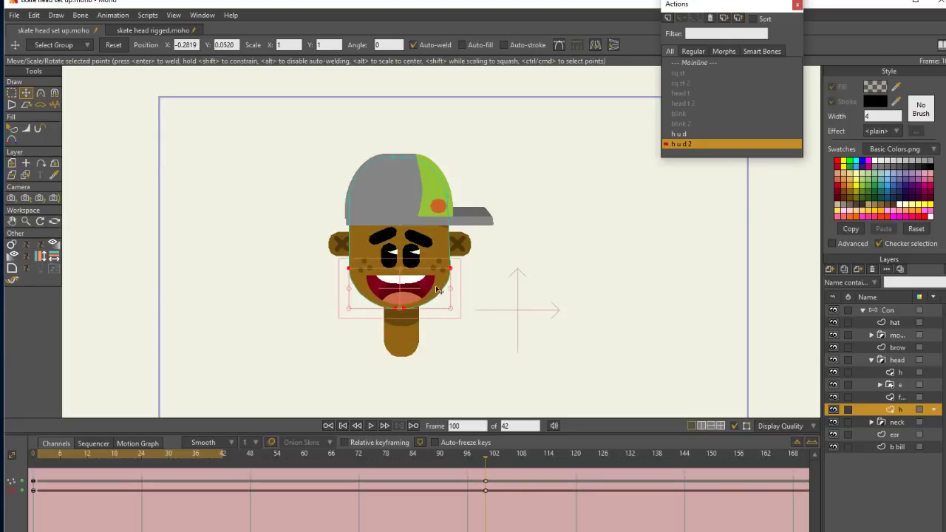
pyautogui.rightClick(485, 488)
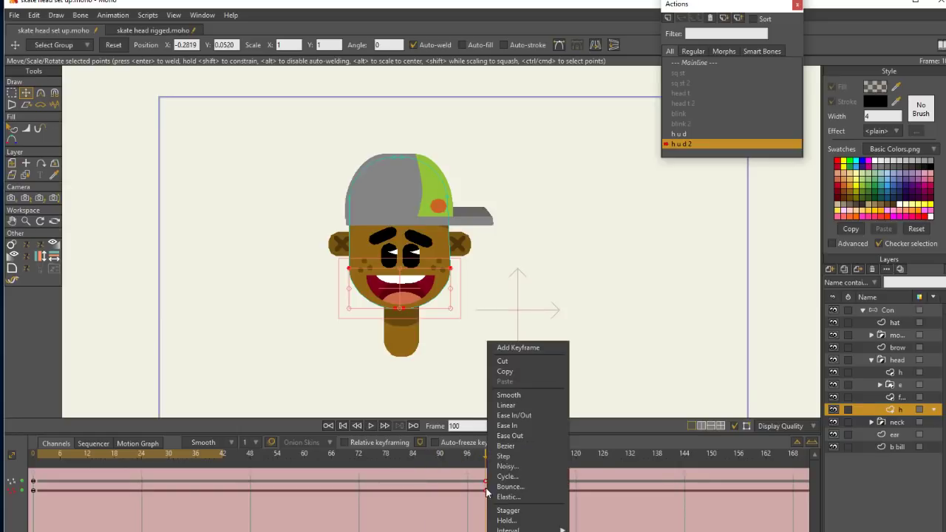
pyautogui.click(533, 406)
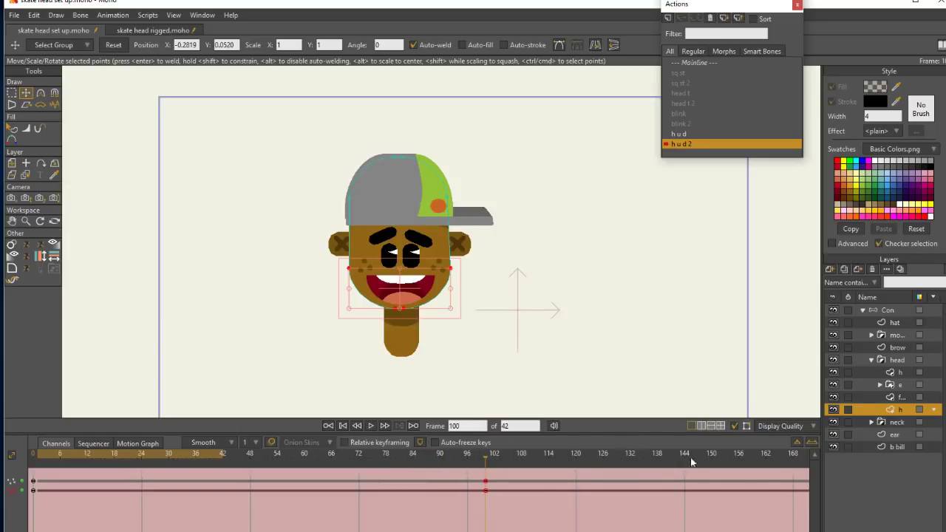
# Lower the shadow shape in the neck group to about Y 0.007 at frame 100 and set its keyframes' interpolation
pyautogui.click(871, 422)
pyautogui.click(902, 435)
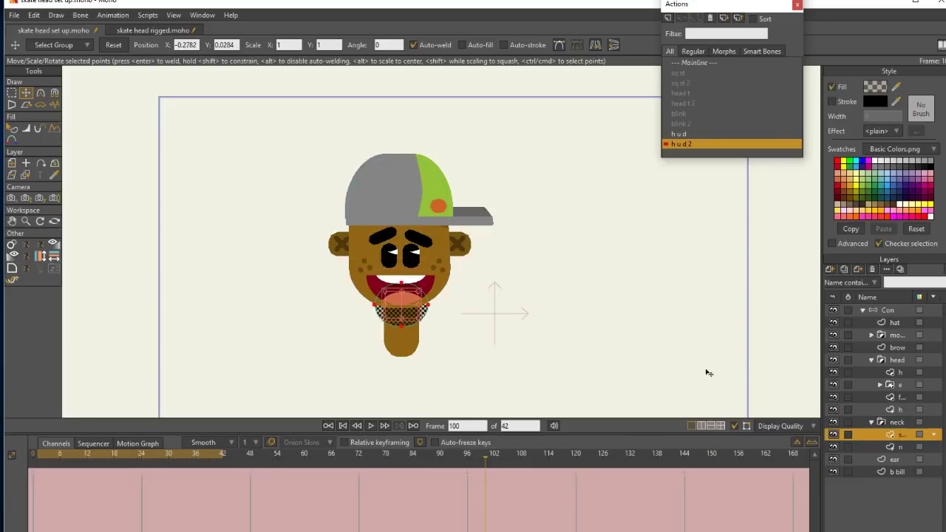
pyautogui.moveTo(408, 296); pyautogui.dragTo(408, 303)
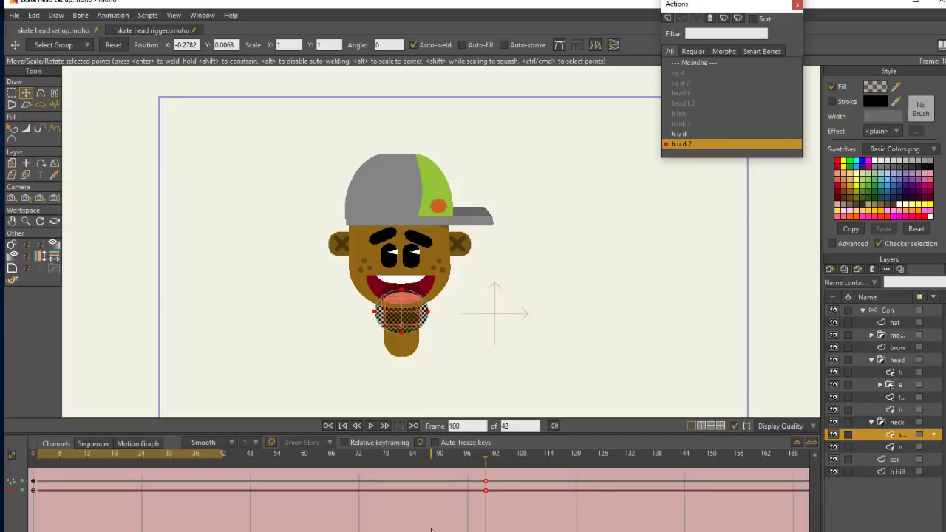
pyautogui.rightClick(485, 490)
pyautogui.click(509, 416)
pyautogui.moveTo(486, 456); pyautogui.dragTo(527, 467)
pyautogui.moveTo(453, 457); pyautogui.dragTo(484, 451)
# Raise both ears on the ear layer to about Y 0.188 at frame 100 and make their keyframes linear
pyautogui.click(894, 459)
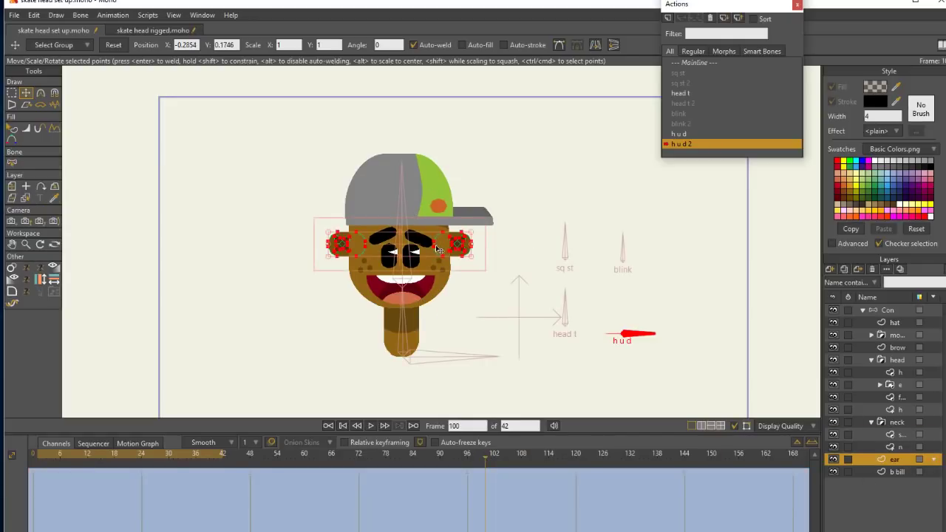
pyautogui.moveTo(434, 246); pyautogui.dragTo(436, 240)
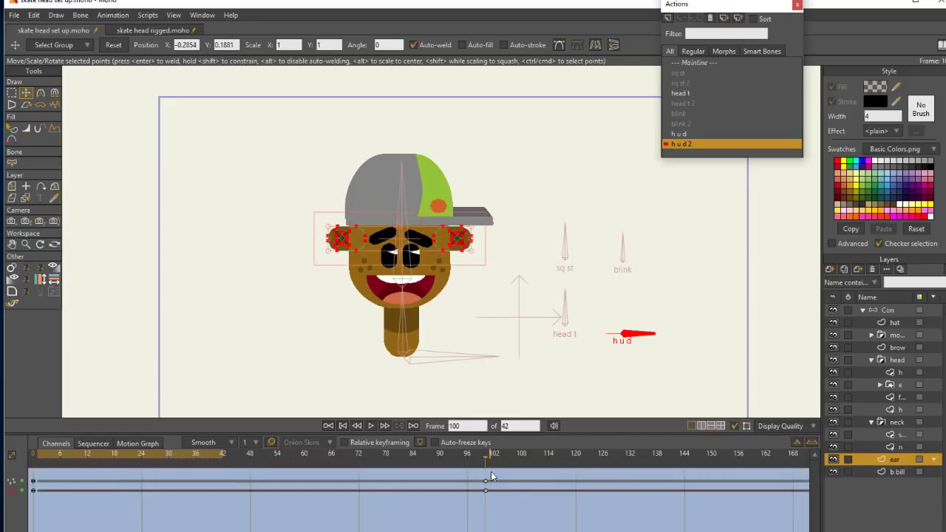
pyautogui.moveTo(491, 475); pyautogui.dragTo(456, 502)
pyautogui.rightClick(485, 490)
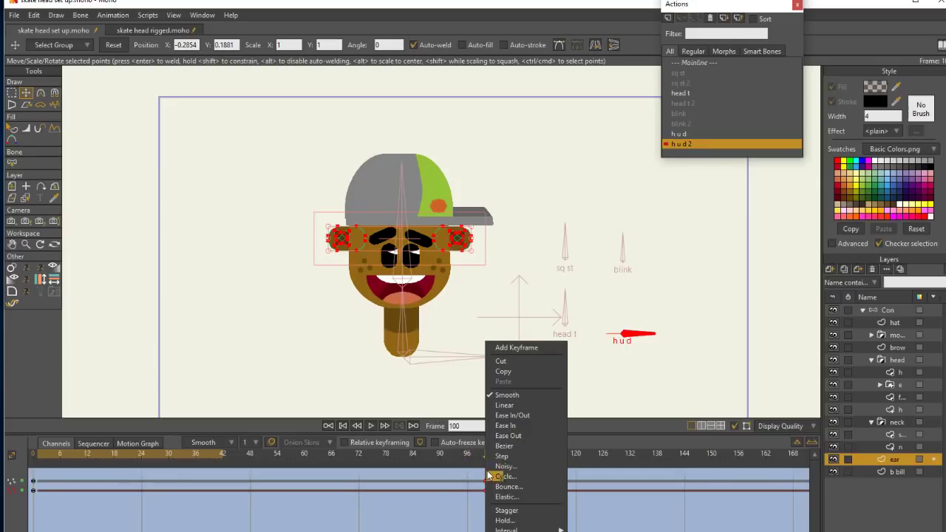
pyautogui.click(505, 405)
pyautogui.moveTo(486, 458); pyautogui.dragTo(10, 423)
# Return the Con bone layer to the Mainline and add a short vertical bone beside h u d, named m o c
pyautogui.click(900, 311)
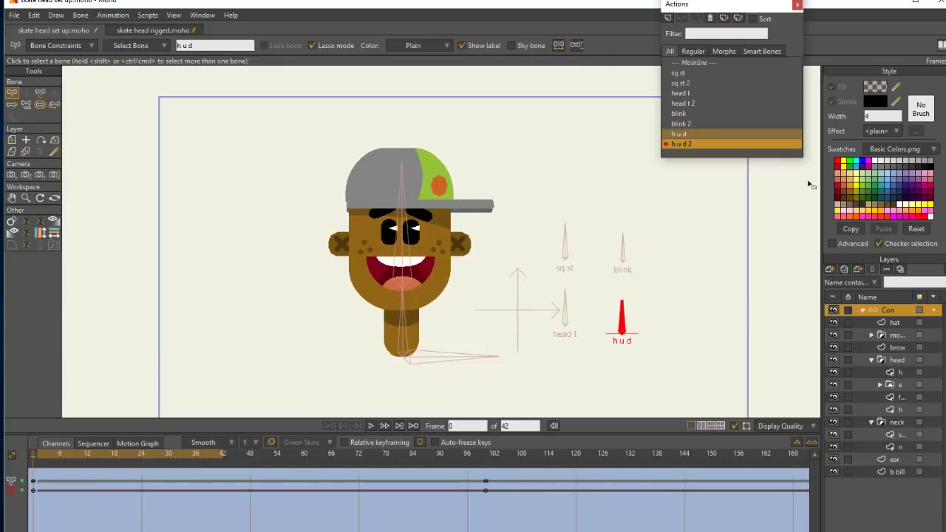
pyautogui.doubleClick(716, 63)
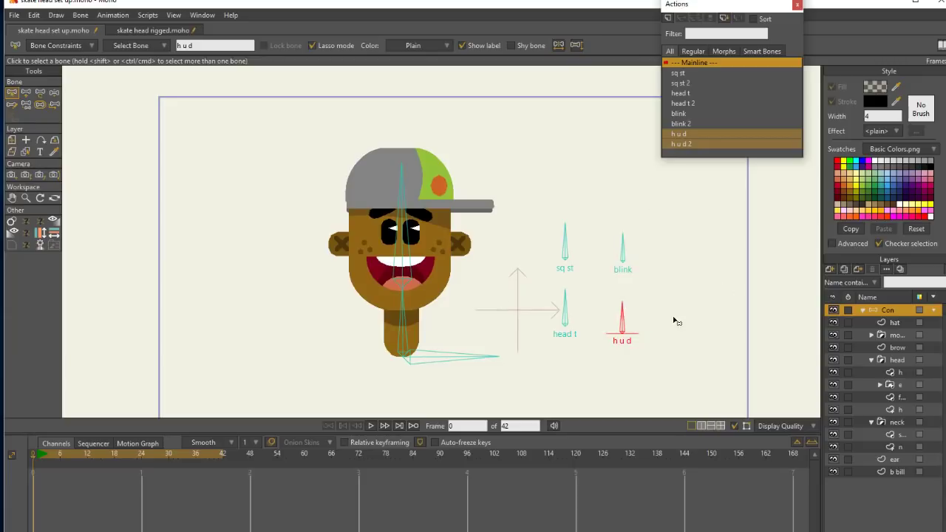
pyautogui.click(31, 94)
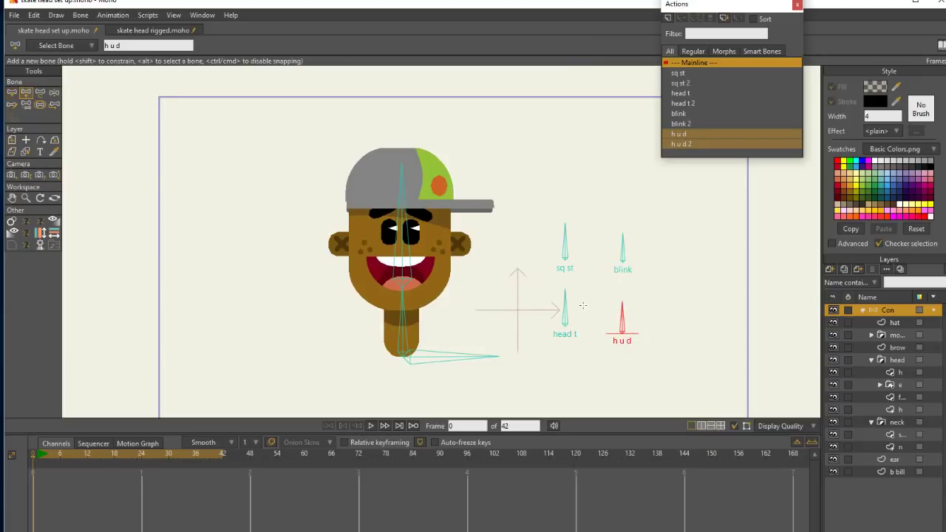
pyautogui.press('Return')
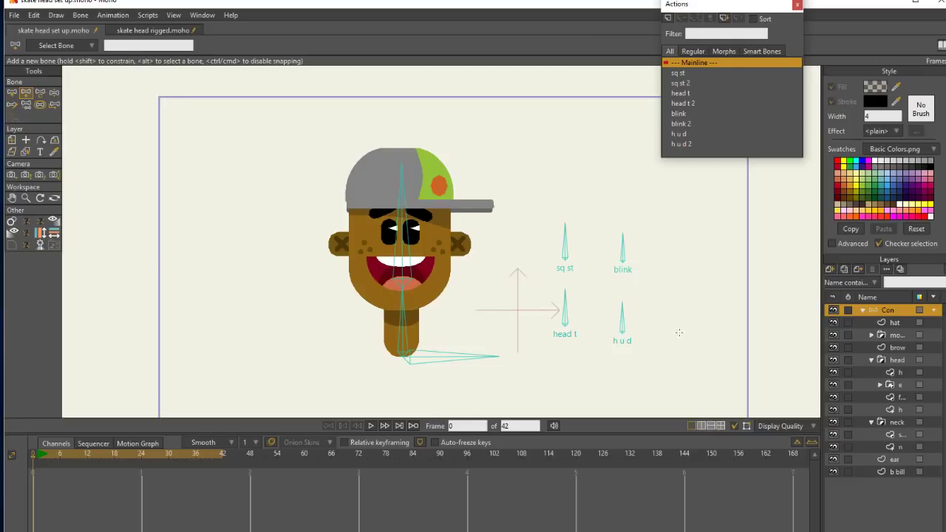
pyautogui.moveTo(678, 336); pyautogui.dragTo(678, 301)
pyautogui.doubleClick(166, 45)
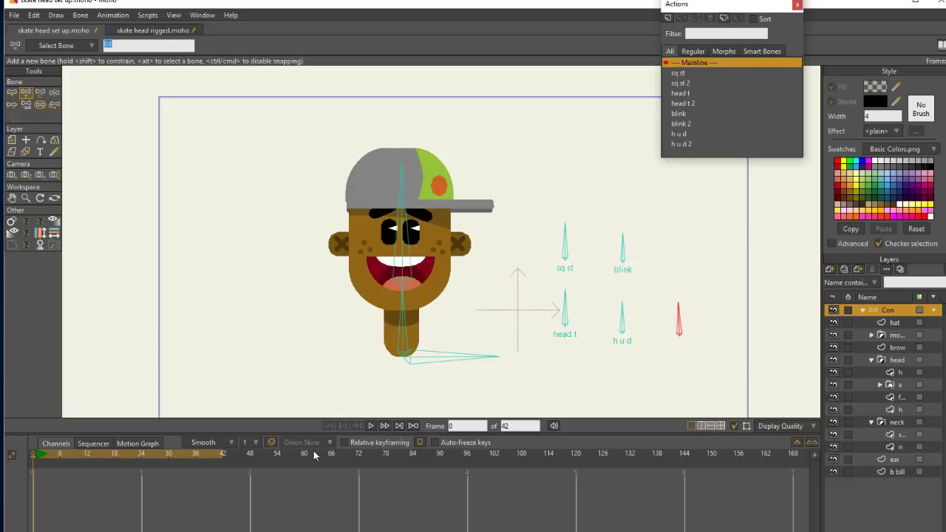
pyautogui.write('m o o')
# Create a smart dial for the m o c bone from -90 to 90 degrees over 100 frames, with separate positive and negative actions
pyautogui.click(80, 14)
pyautogui.click(127, 186)
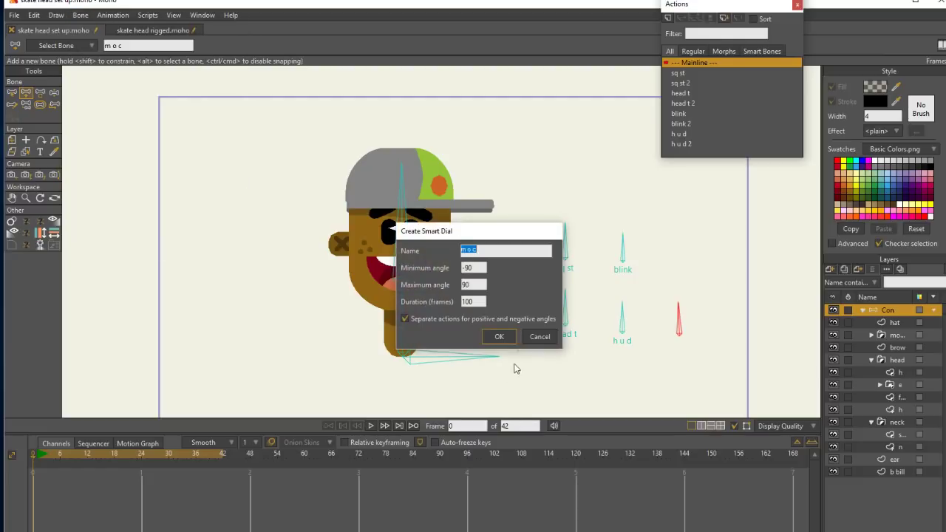
pyautogui.click(499, 334)
# In the m o c action at frame 100, lower the bottom point of mouth shape b to about Y -0.086 with linear keyframes
pyautogui.click(494, 457)
pyautogui.click(487, 456)
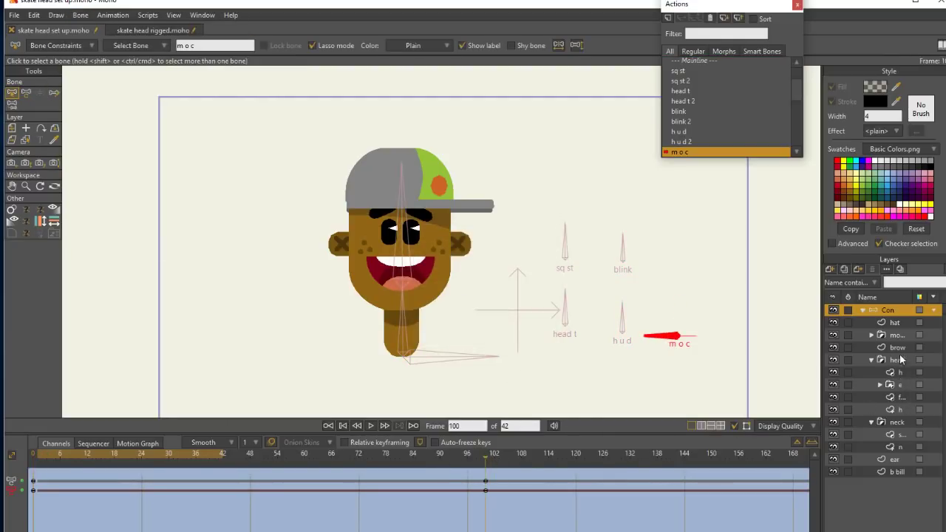
pyautogui.click(871, 360)
pyautogui.click(871, 335)
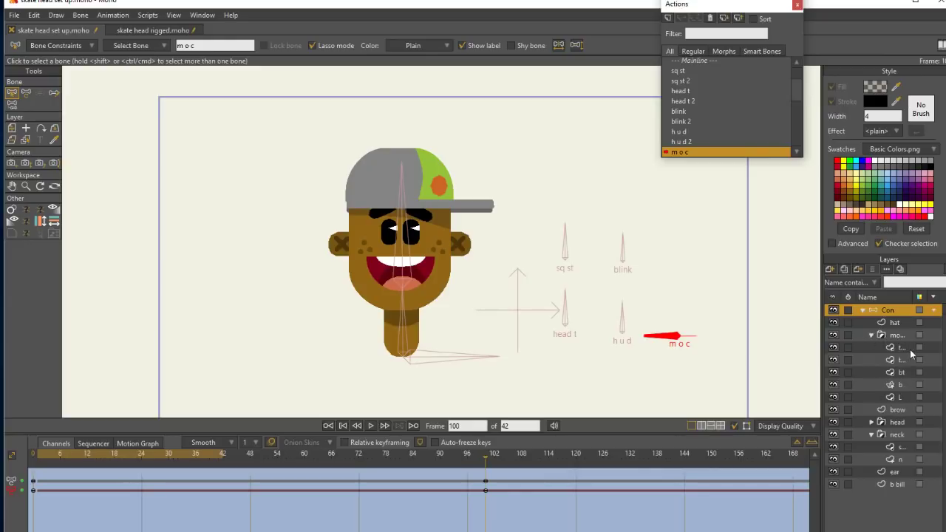
pyautogui.click(906, 387)
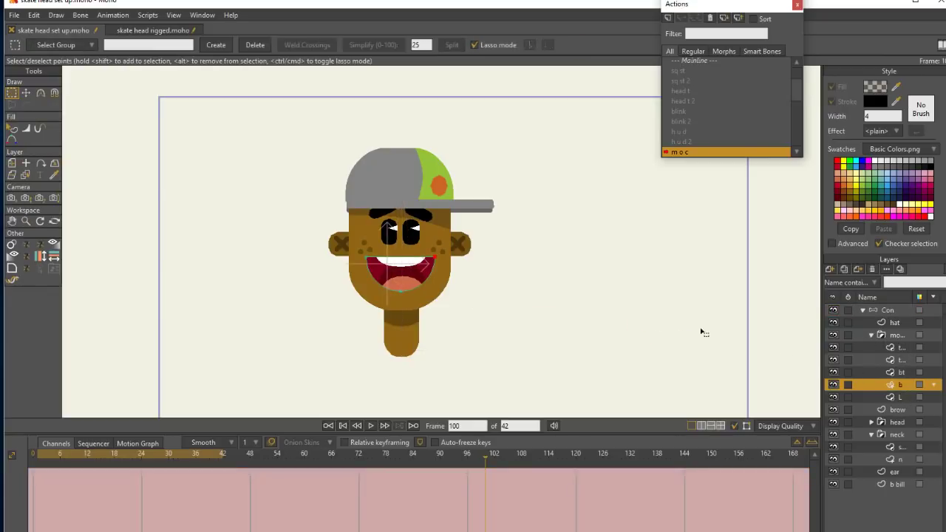
pyautogui.click(28, 93)
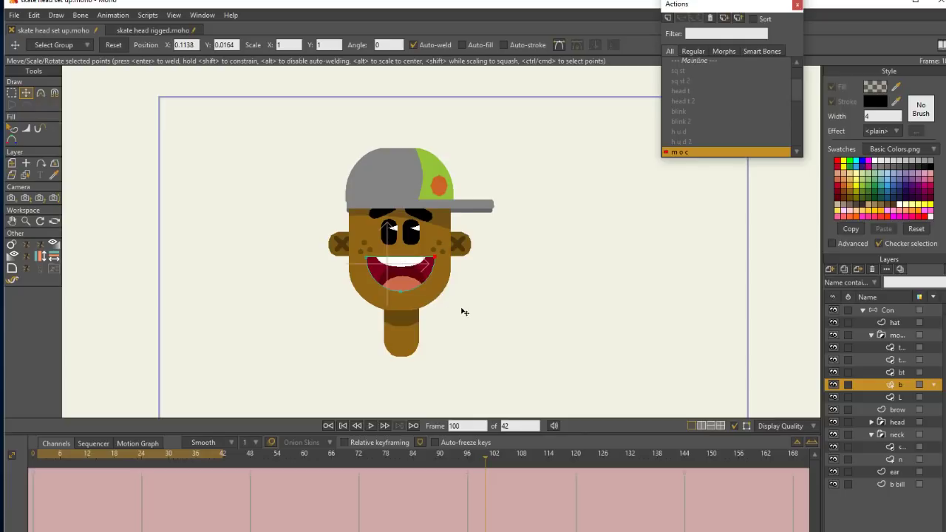
pyautogui.press('g')
pyautogui.press('t')
pyautogui.moveTo(401, 290); pyautogui.dragTo(407, 301)
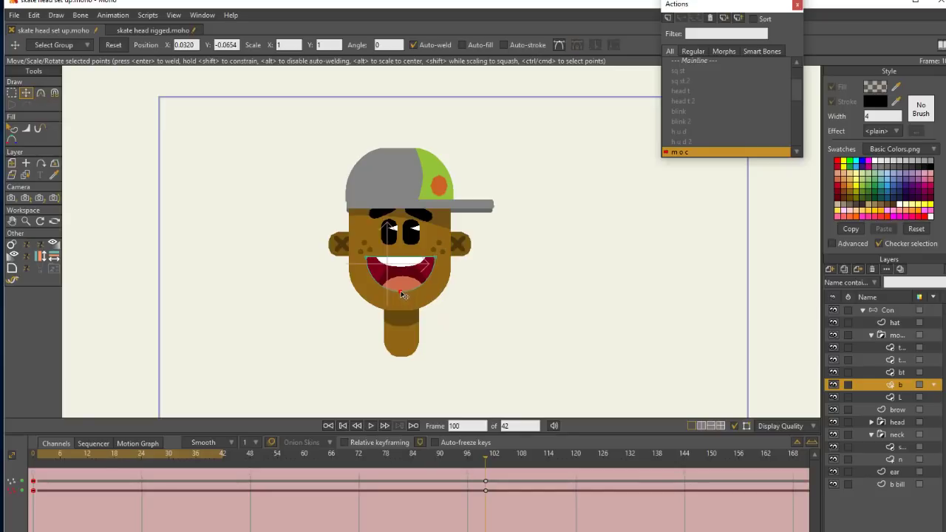
pyautogui.moveTo(400, 291); pyautogui.dragTo(404, 305)
pyautogui.rightClick(484, 482)
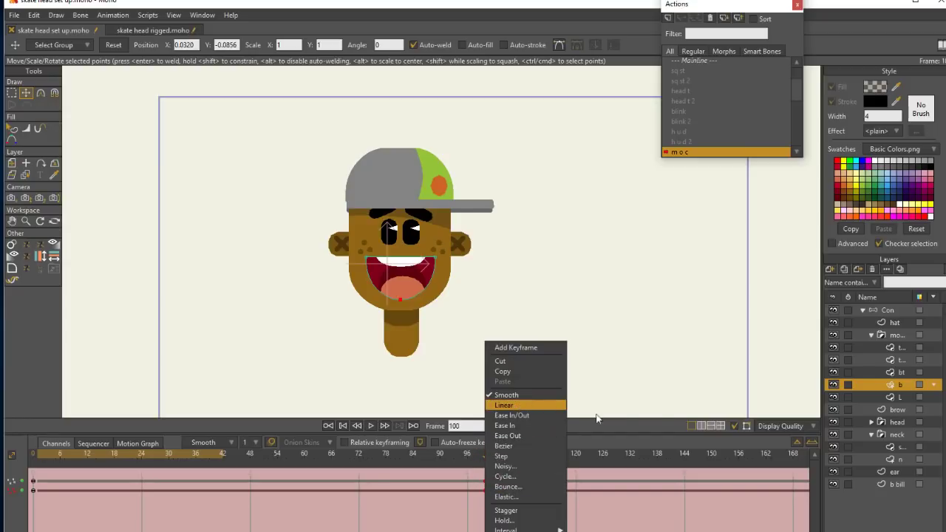
pyautogui.click(506, 405)
# Lower the tongue shape to about Y -0.090 at frame 100 and make its keyframes linear
pyautogui.click(904, 359)
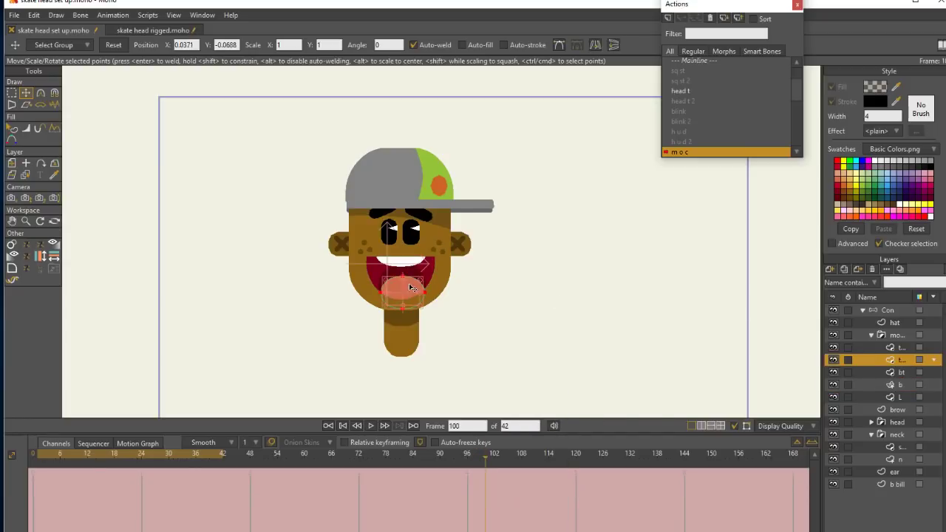
pyautogui.moveTo(412, 288); pyautogui.dragTo(427, 305)
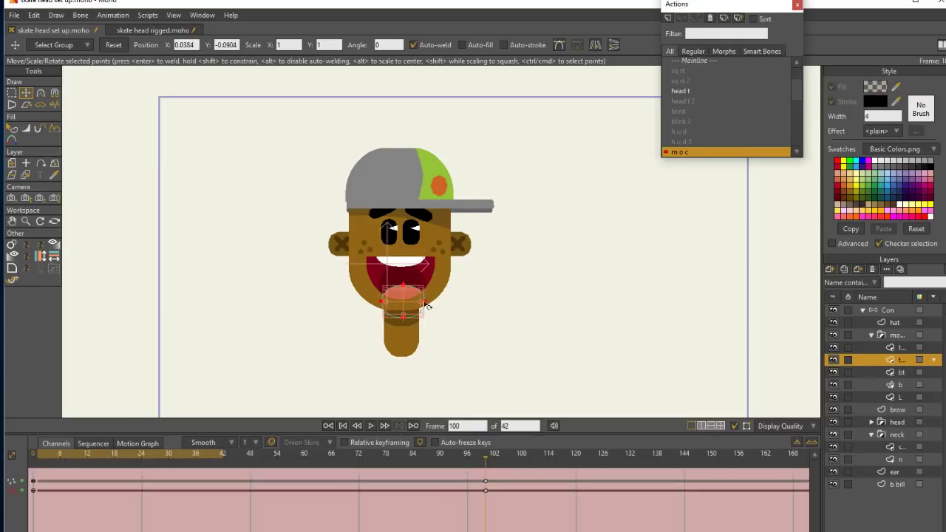
pyautogui.click(485, 481)
pyautogui.rightClick(485, 488)
pyautogui.click(513, 403)
# Lower the head shape's jaw and chin points to about Y 0.030 at frame 100 with linear keyframes, and return to frame 0
pyautogui.click(872, 421)
pyautogui.click(906, 473)
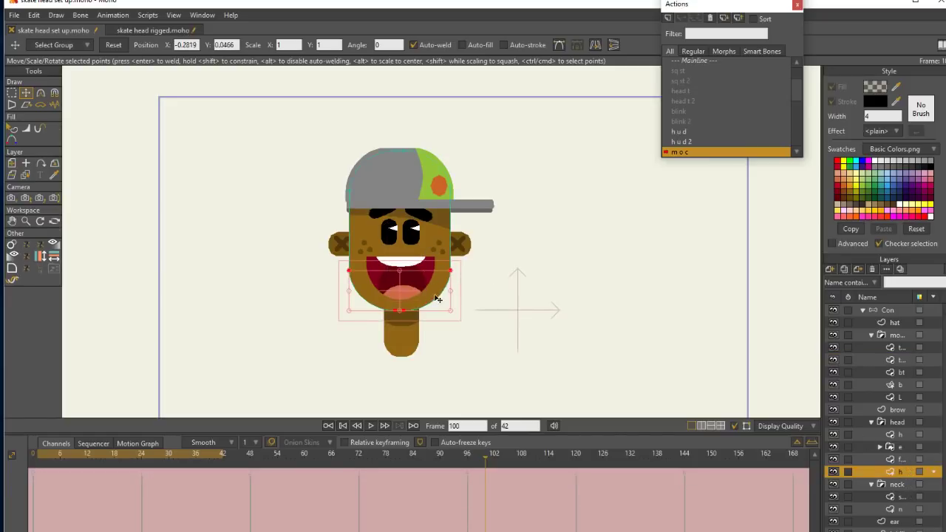
pyautogui.moveTo(433, 296); pyautogui.dragTo(447, 296)
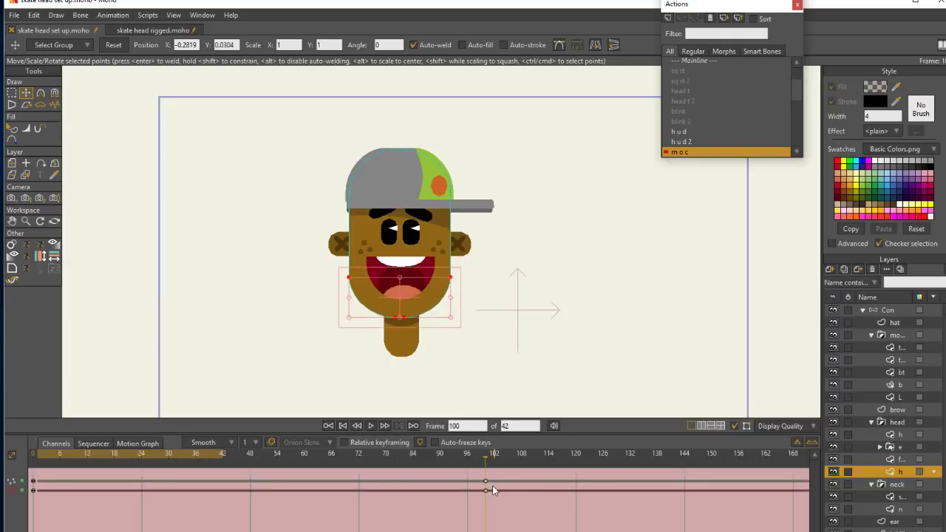
pyautogui.rightClick(486, 490)
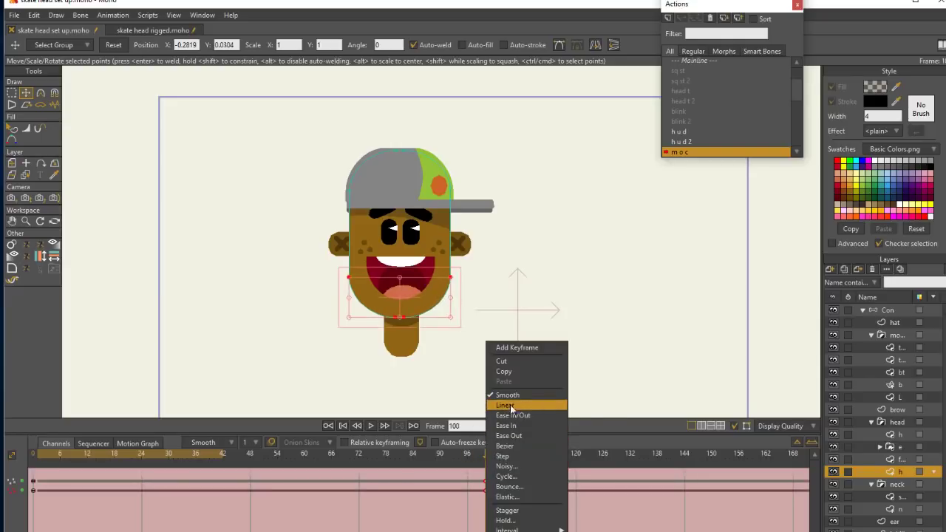
pyautogui.click(510, 405)
pyautogui.moveTo(487, 458); pyautogui.dragTo(33, 438)
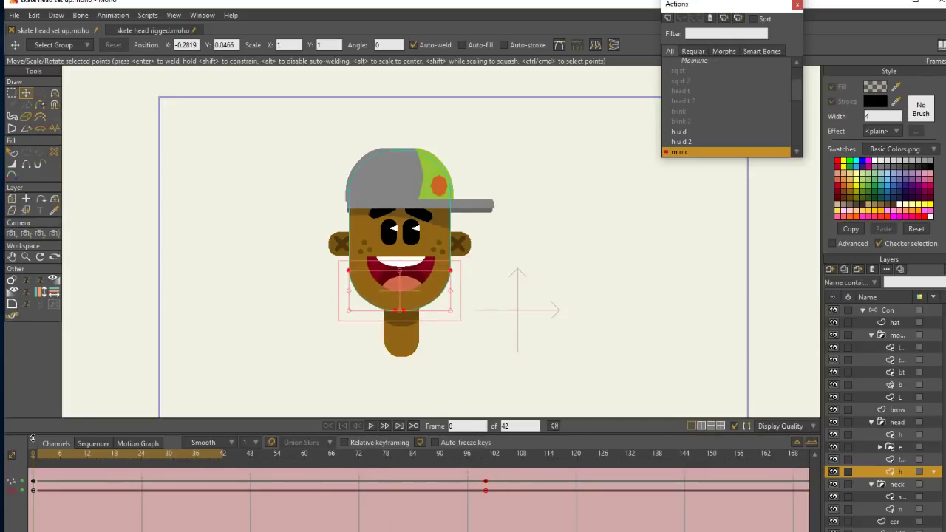
# In the m o c 2 action at frame 100, raise the bottom point of mouth shape b to about Y 0.009 with linear keyframes
pyautogui.click(890, 313)
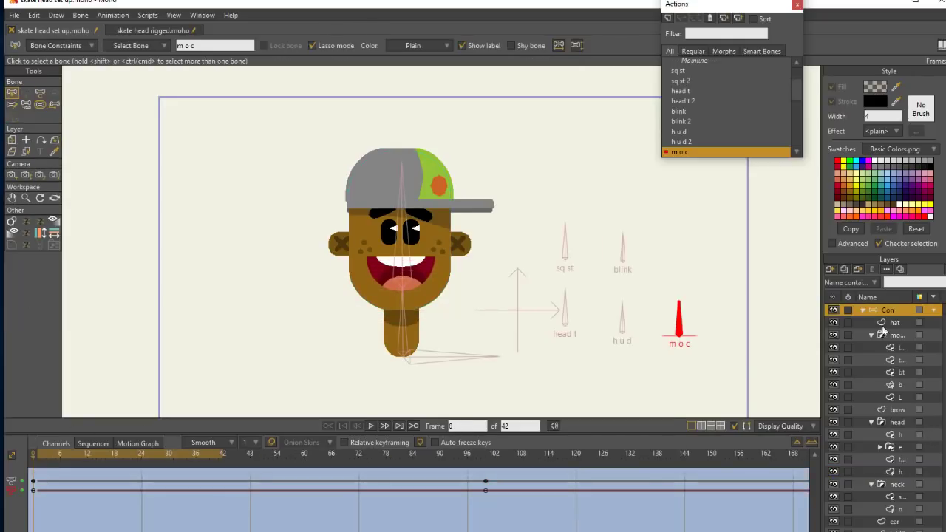
pyautogui.moveTo(798, 91); pyautogui.dragTo(797, 136)
pyautogui.doubleClick(693, 154)
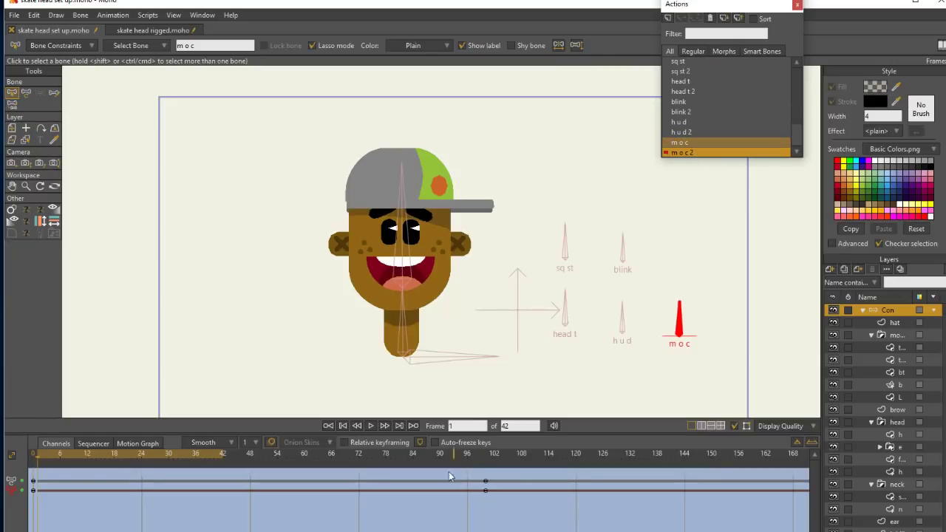
pyautogui.click(485, 454)
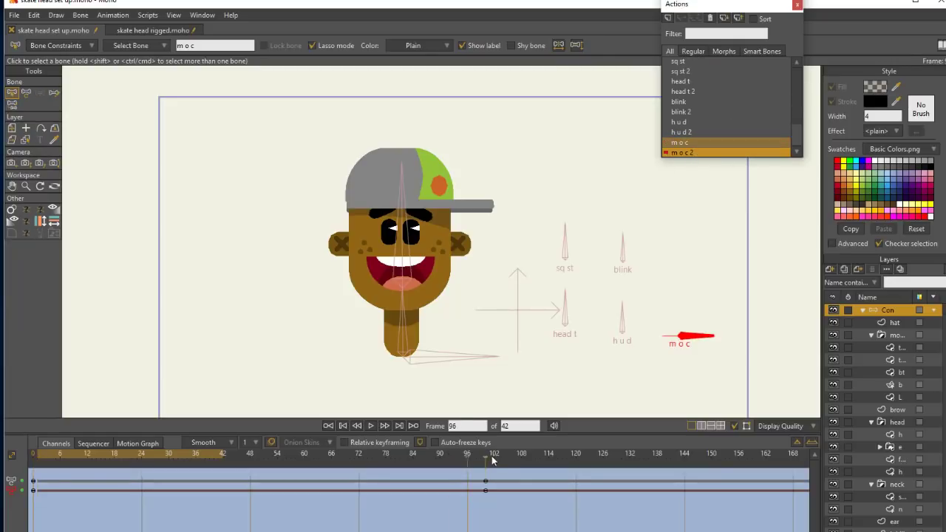
pyautogui.click(908, 385)
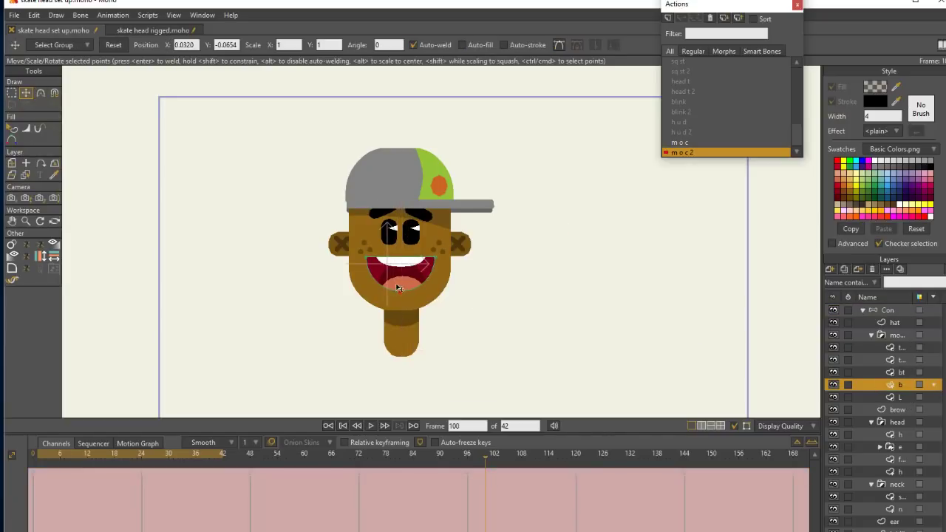
pyautogui.moveTo(401, 286); pyautogui.dragTo(405, 261)
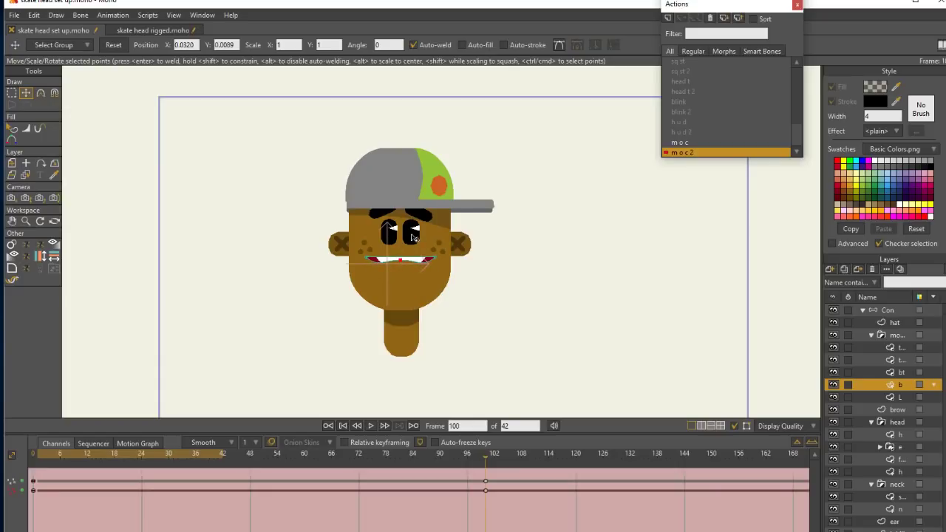
pyautogui.rightClick(484, 481)
pyautogui.click(515, 405)
# Adjust the curvature of mouth shape b's points at frame 100 to flatten the closed mouth, and make the keyframes linear
pyautogui.click(41, 93)
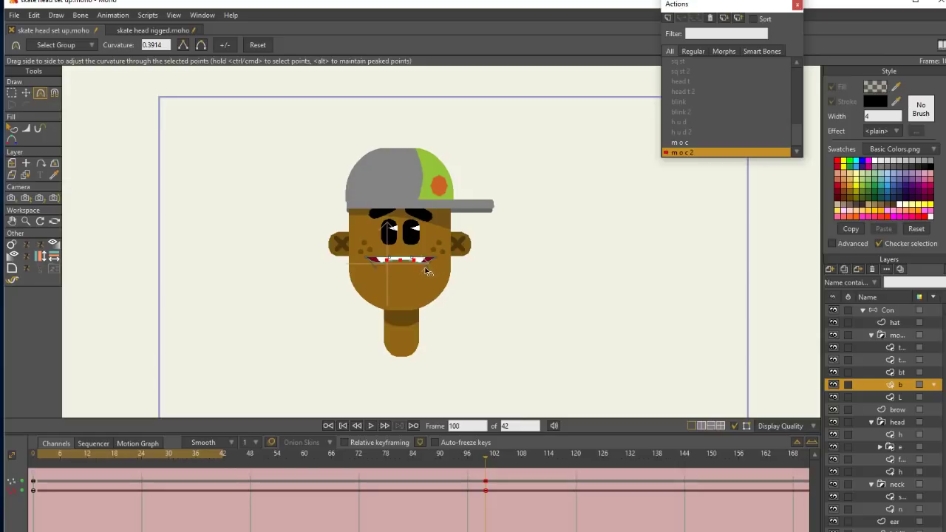
pyautogui.press('Return')
pyautogui.moveTo(425, 262); pyautogui.dragTo(380, 264)
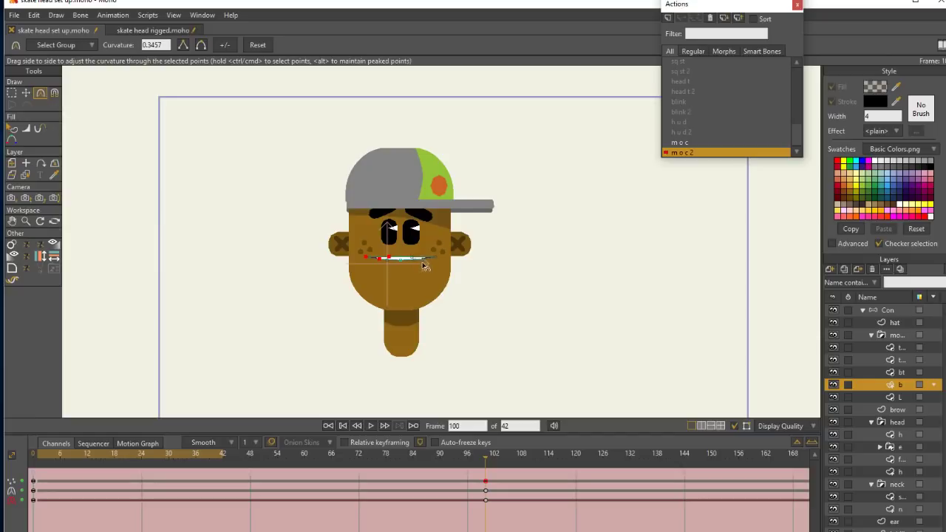
pyautogui.moveTo(493, 477); pyautogui.dragTo(479, 505)
pyautogui.rightClick(486, 501)
pyautogui.click(511, 405)
pyautogui.moveTo(487, 457)
pyautogui.mouseDown()
pyautogui.moveTo(59, 463)
pyautogui.moveTo(509, 467)
pyautogui.moveTo(242, 463)
pyautogui.moveTo(484, 449)
pyautogui.mouseUp()
# Raise the head shape's jaw and chin points to about Y 0.064 at frame 100 with linear keyframes, and return to frame 0
pyautogui.click(905, 471)
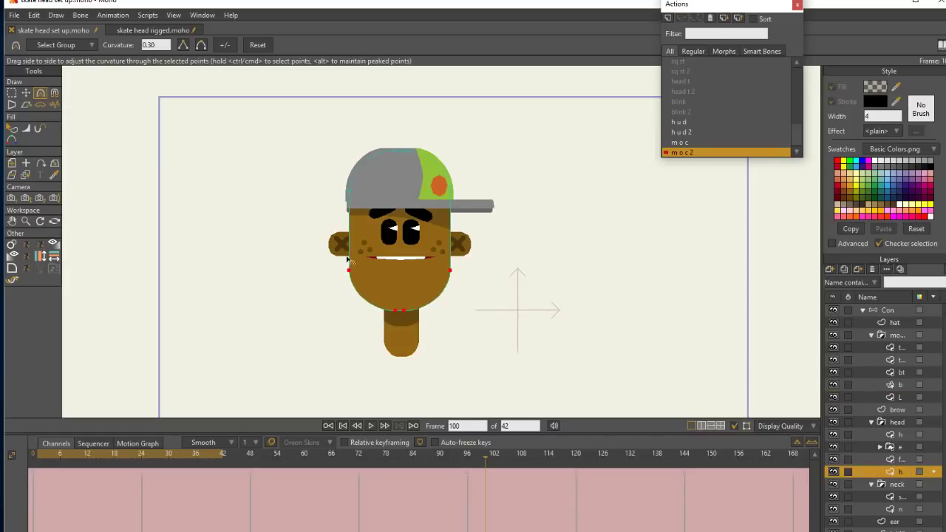
pyautogui.click(27, 94)
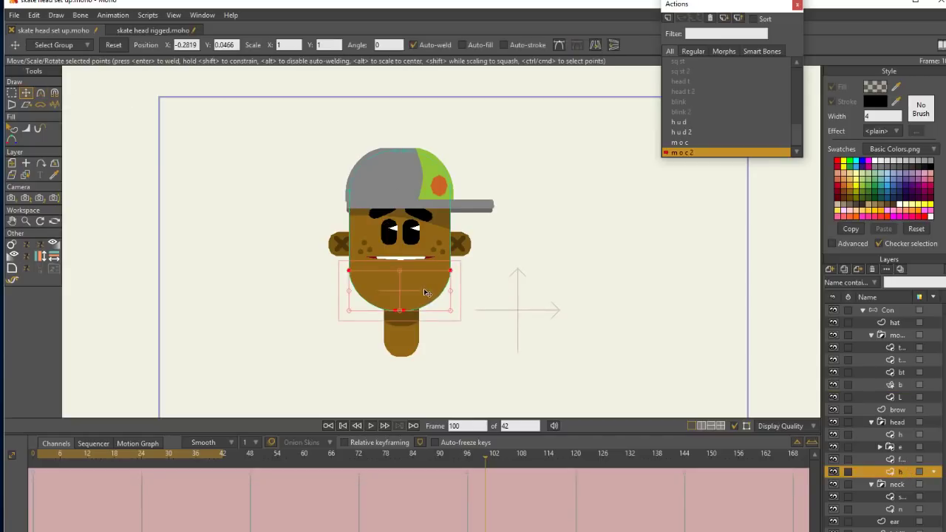
pyautogui.moveTo(424, 289); pyautogui.dragTo(425, 282)
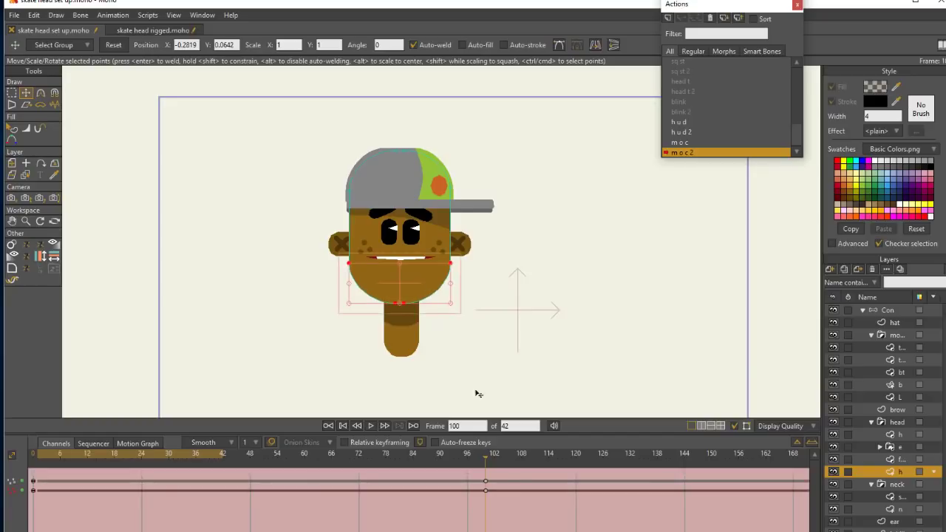
pyautogui.rightClick(485, 482)
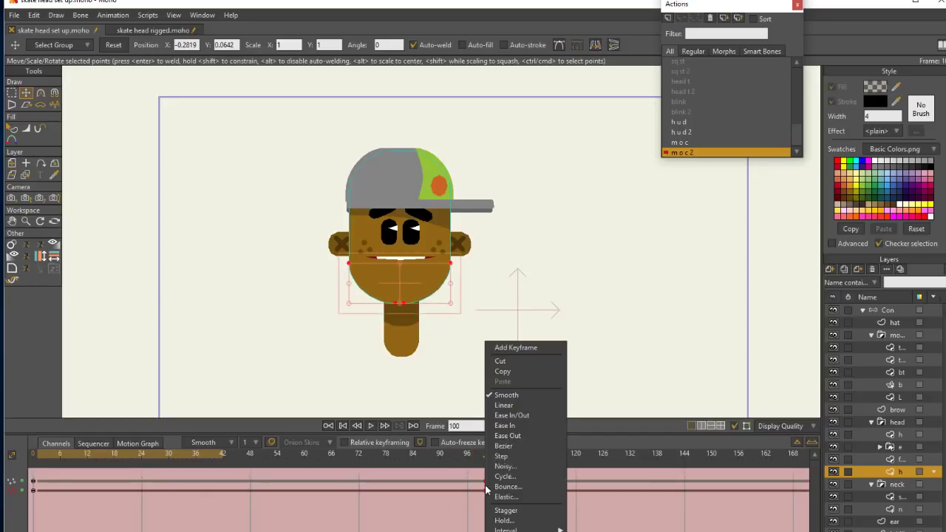
pyautogui.click(517, 406)
pyautogui.moveTo(485, 456); pyautogui.dragTo(34, 447)
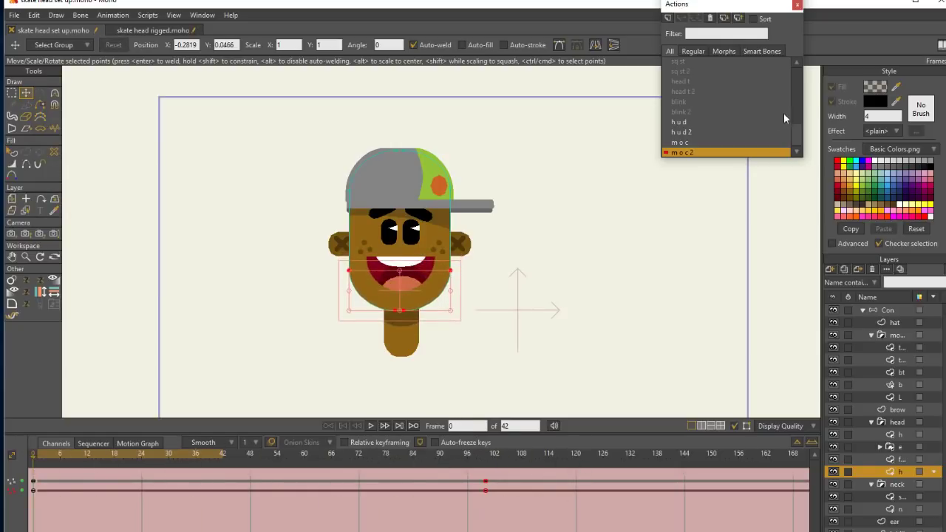
# Return to the Mainline animation, select the Con bone layer, and freeze the rig's pose at frames 1 and 12
pyautogui.scroll(1, 783, 112)
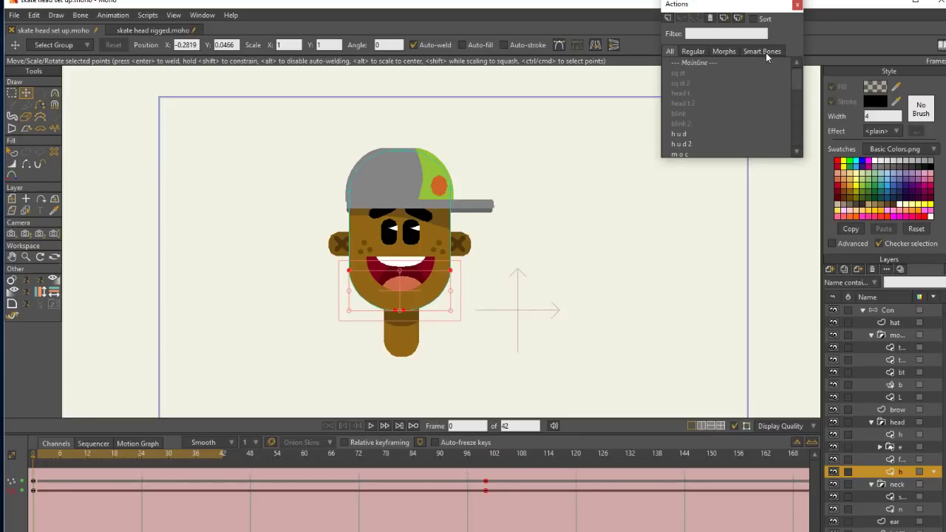
pyautogui.click(696, 64)
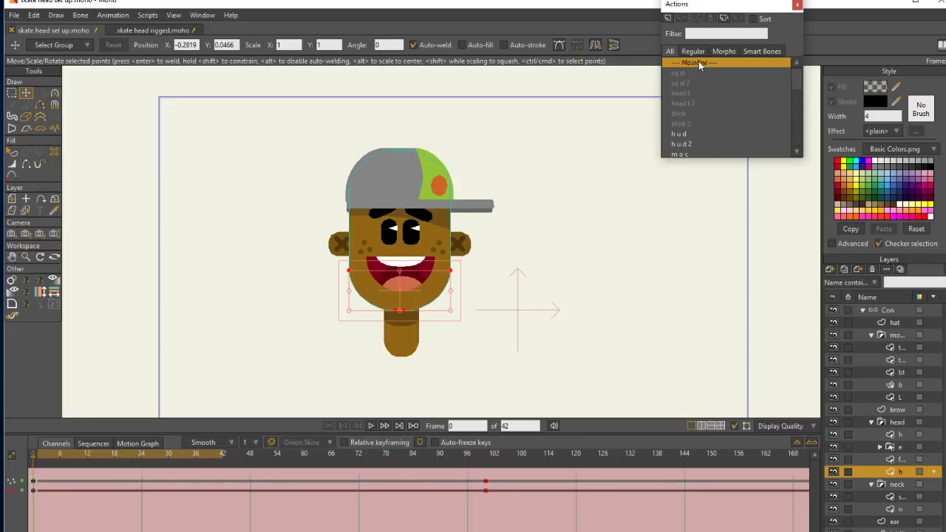
pyautogui.click(898, 312)
pyautogui.click(39, 456)
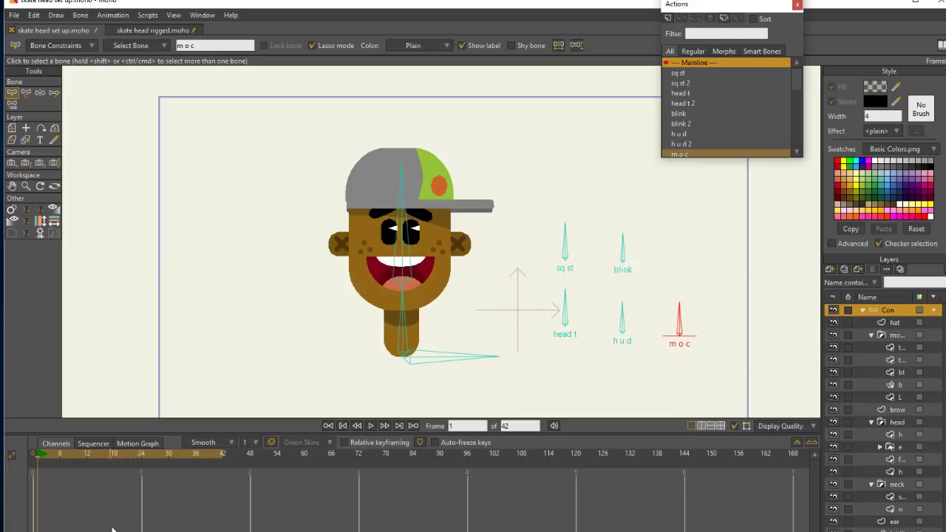
pyautogui.scroll(5, 113, 529)
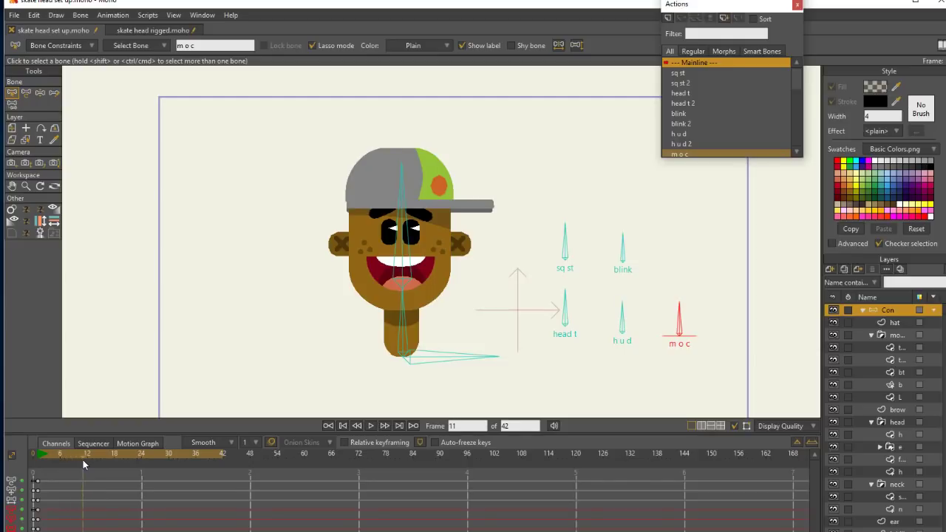
pyautogui.click(86, 459)
pyautogui.hotkey('ctrl', 'f')
# At frame 12, lean the neck and head bones left, rotate the sq st and blink dials fully left, and the h u d dial fully right
pyautogui.click(40, 93)
pyautogui.moveTo(407, 332); pyautogui.dragTo(394, 333)
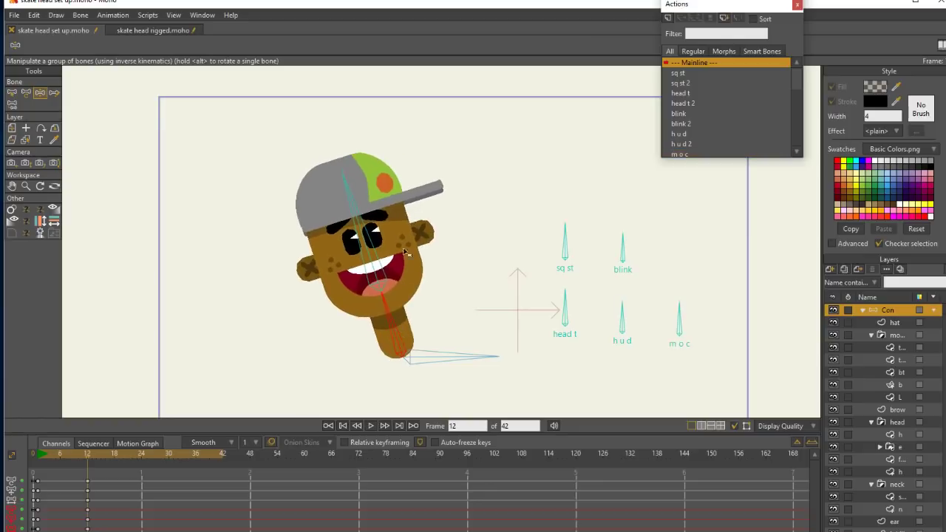
pyautogui.moveTo(356, 221); pyautogui.dragTo(369, 219)
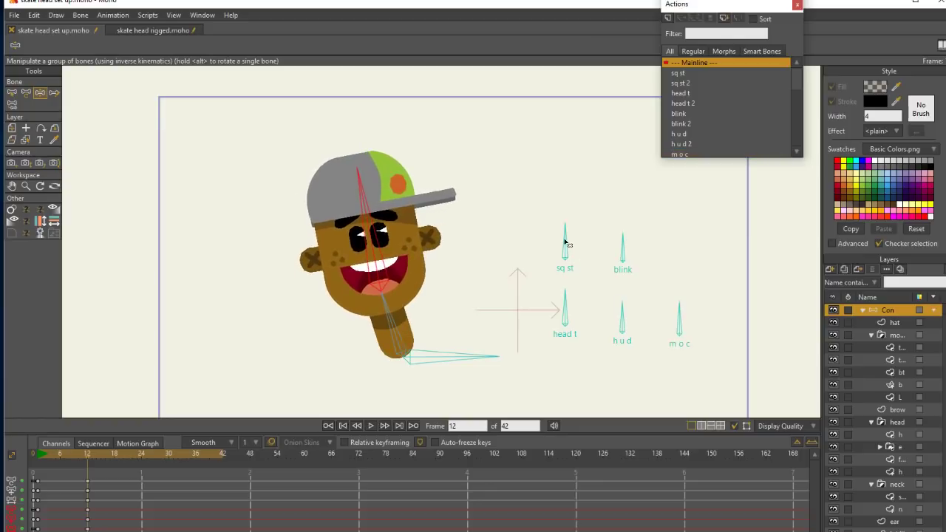
pyautogui.moveTo(566, 243); pyautogui.dragTo(540, 263)
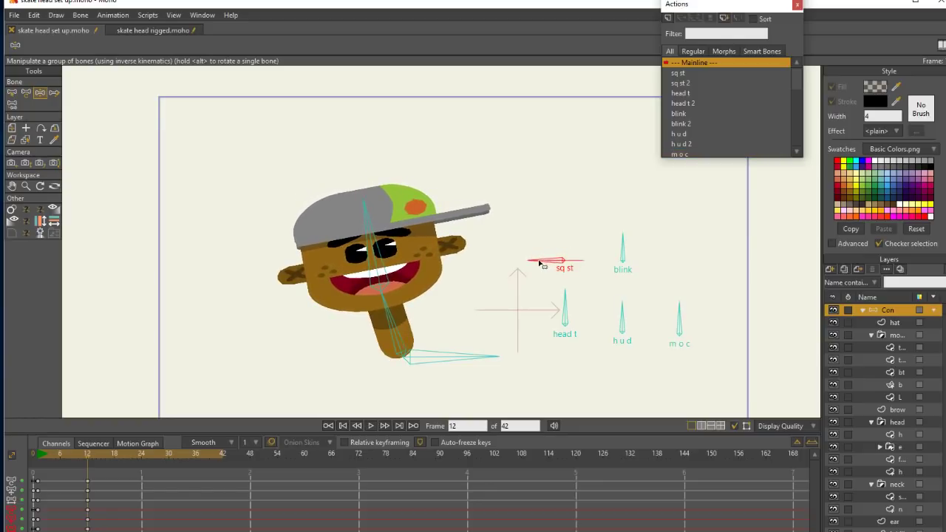
pyautogui.moveTo(374, 255); pyautogui.dragTo(379, 255)
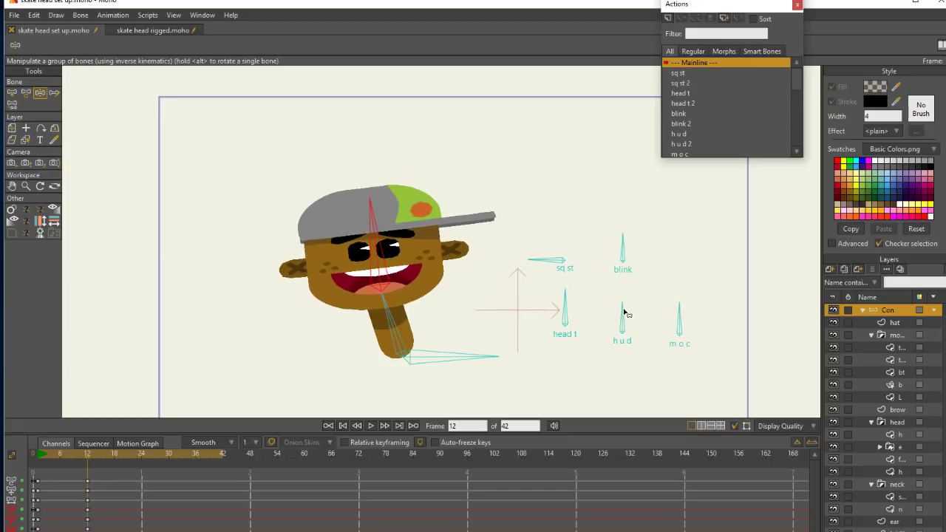
pyautogui.moveTo(625, 314); pyautogui.dragTo(642, 346)
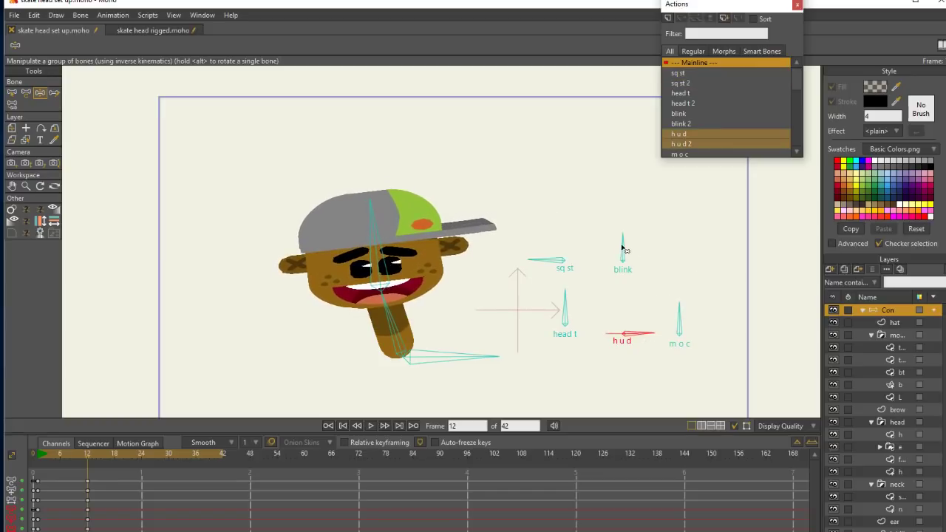
pyautogui.moveTo(623, 250); pyautogui.dragTo(577, 278)
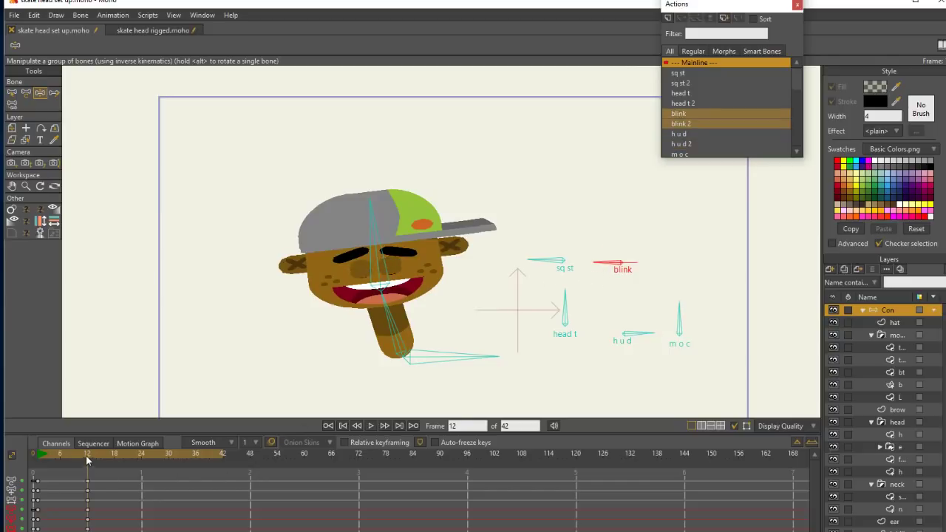
# Copy the neutral-pose keyframes at frame 1 and paste them at frame 8
pyautogui.moveTo(87, 457); pyautogui.dragTo(35, 531)
pyautogui.click(34, 16)
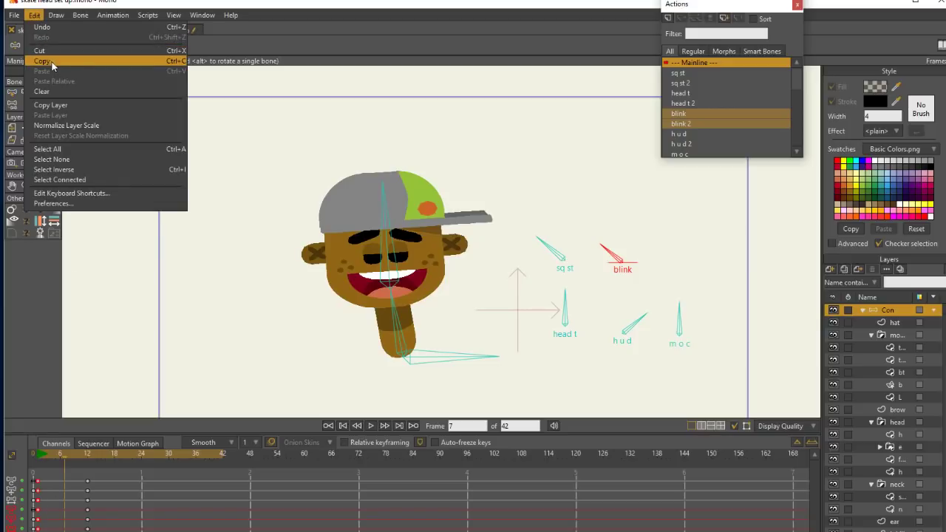
pyautogui.click(51, 63)
pyautogui.click(68, 452)
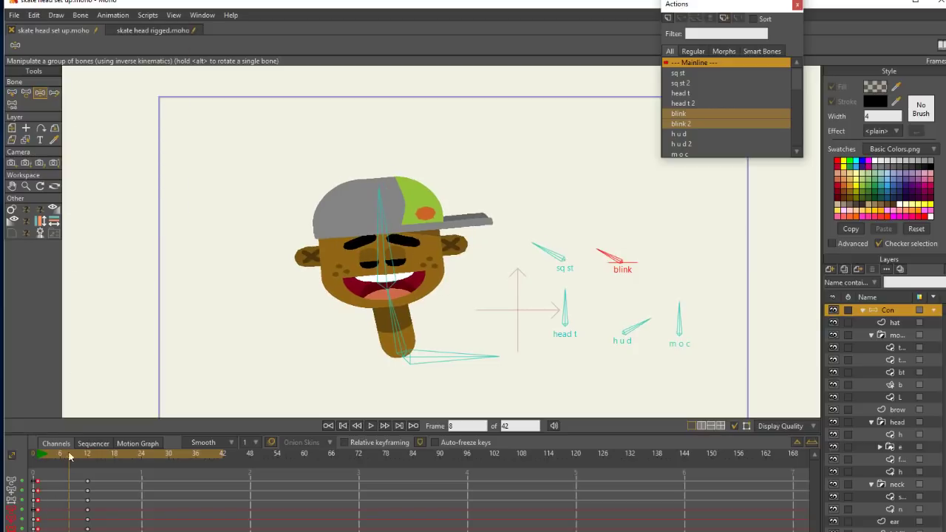
pyautogui.click(34, 16)
pyautogui.click(47, 73)
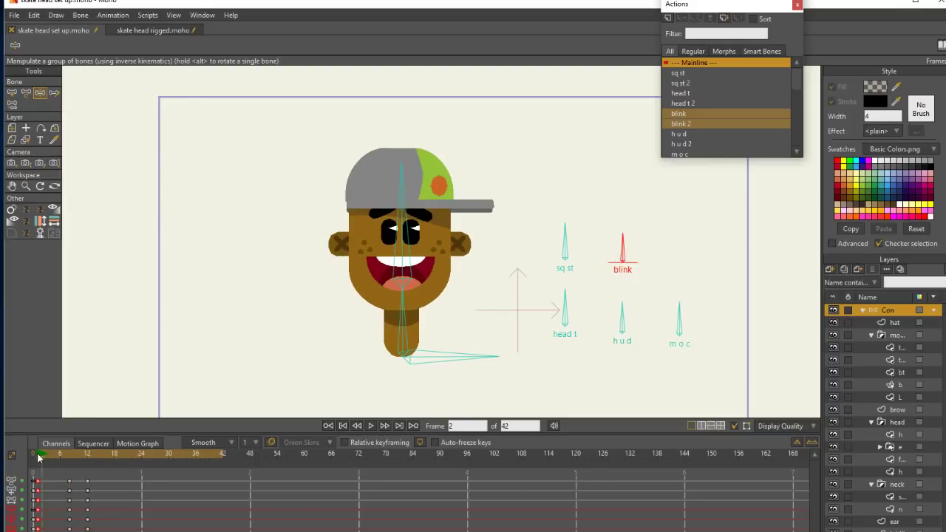
# At frame 16, return the sq st dial to near upright, rotate the head t dial fully left, and the h u d dial partway left
pyautogui.moveTo(39, 458); pyautogui.dragTo(86, 460)
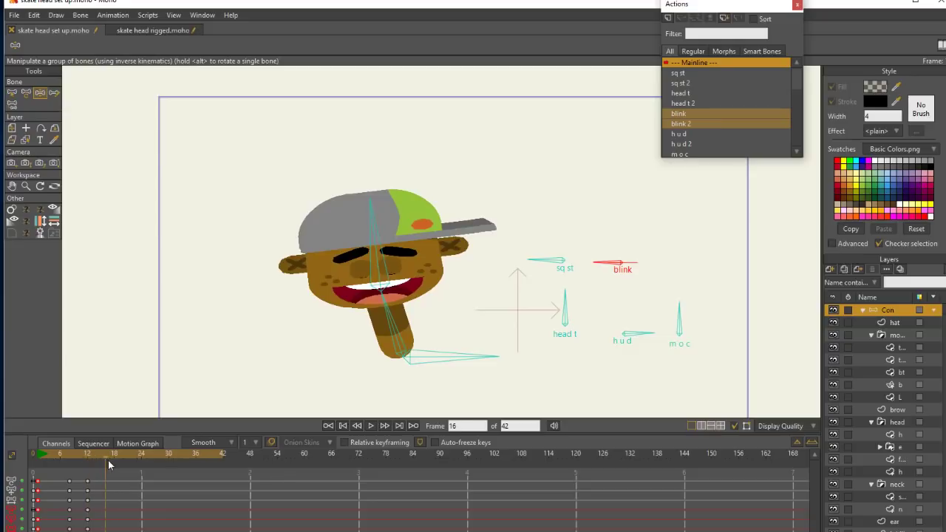
pyautogui.click(107, 461)
pyautogui.moveTo(554, 260); pyautogui.dragTo(569, 238)
pyautogui.moveTo(566, 303); pyautogui.dragTo(529, 326)
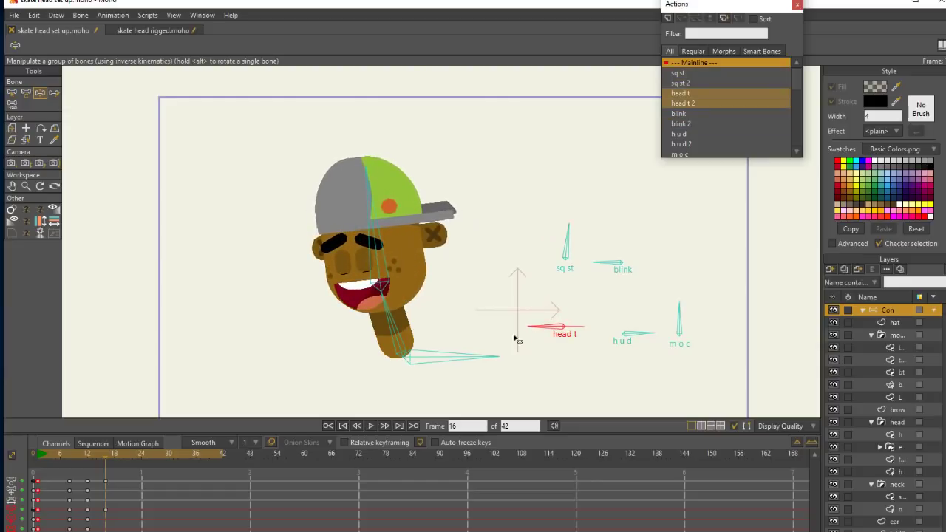
pyautogui.moveTo(649, 336); pyautogui.dragTo(605, 323)
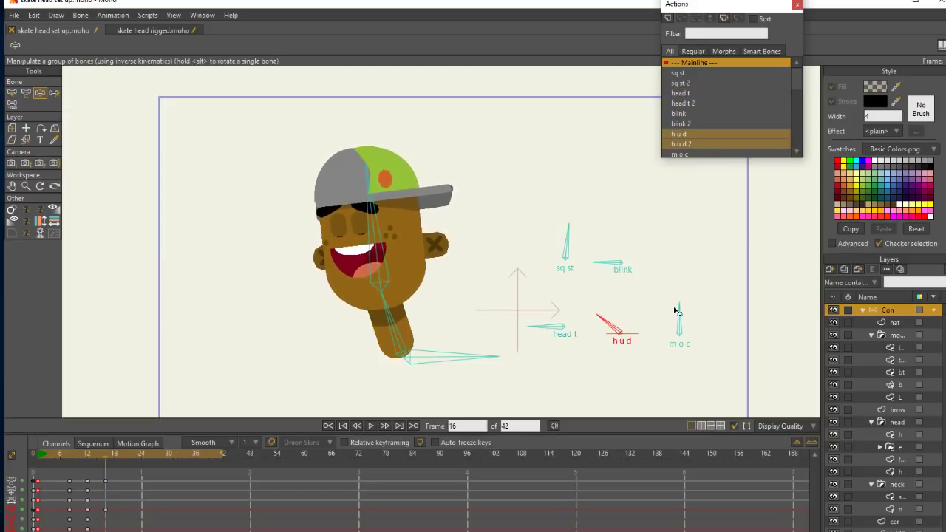
# Finish the frame 16 pose with the blink and sq st dials partway right, the m o c dial fully left, and the head bone upright
pyautogui.click(620, 256)
pyautogui.moveTo(620, 252); pyautogui.dragTo(633, 249)
pyautogui.moveTo(679, 307); pyautogui.dragTo(629, 354)
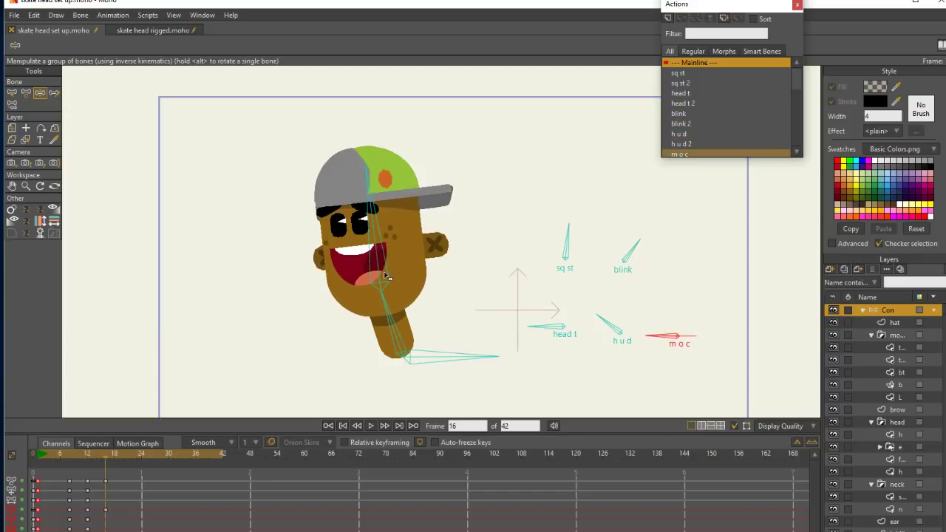
pyautogui.moveTo(379, 268); pyautogui.dragTo(392, 251)
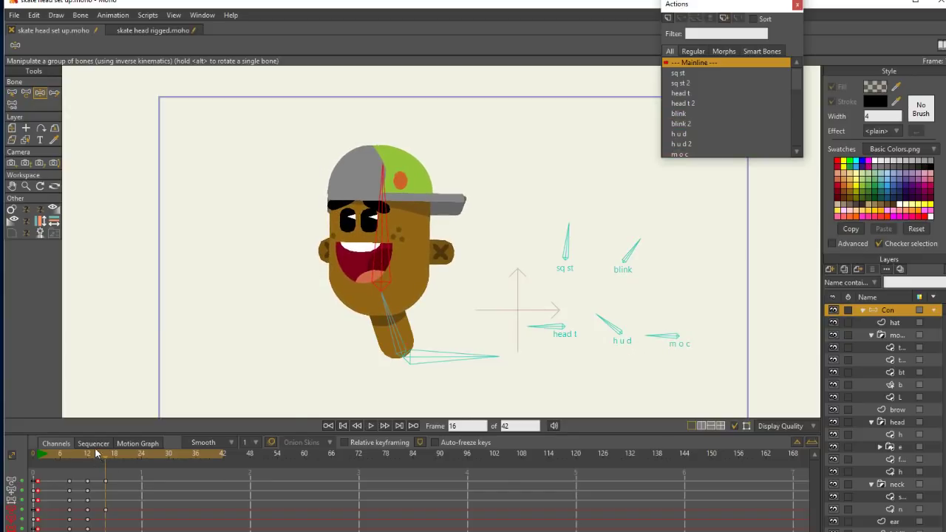
pyautogui.moveTo(573, 236); pyautogui.dragTo(583, 247)
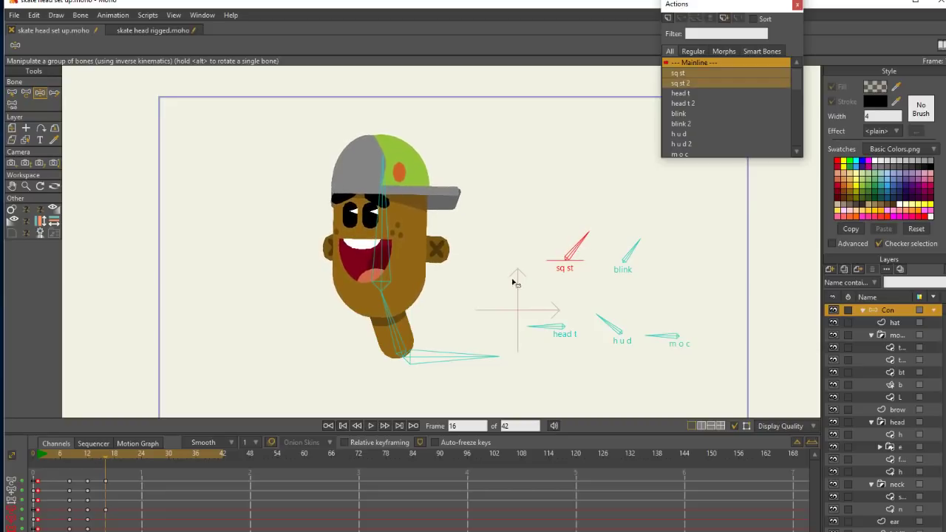
# Play the test animation to check the head's movement, and return to frame 0
pyautogui.moveTo(105, 458); pyautogui.dragTo(49, 453)
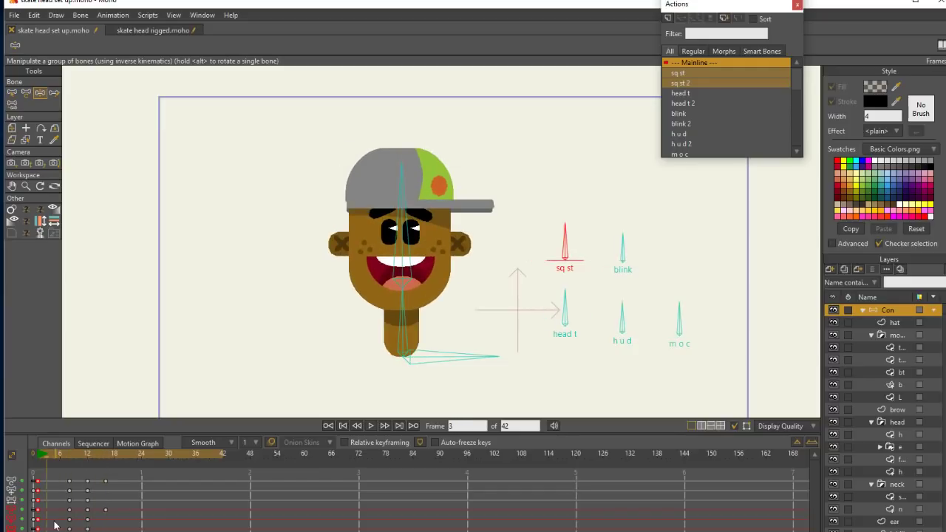
pyautogui.click(371, 426)
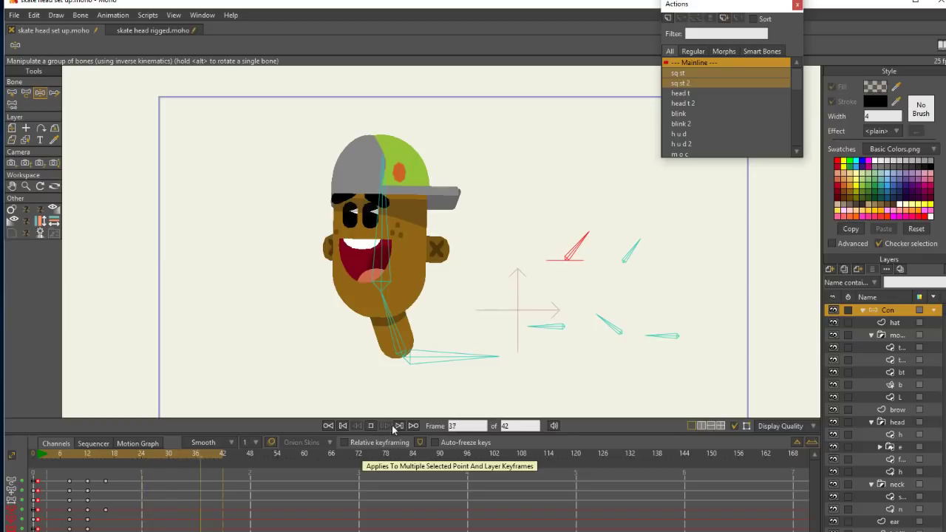
pyautogui.click(371, 427)
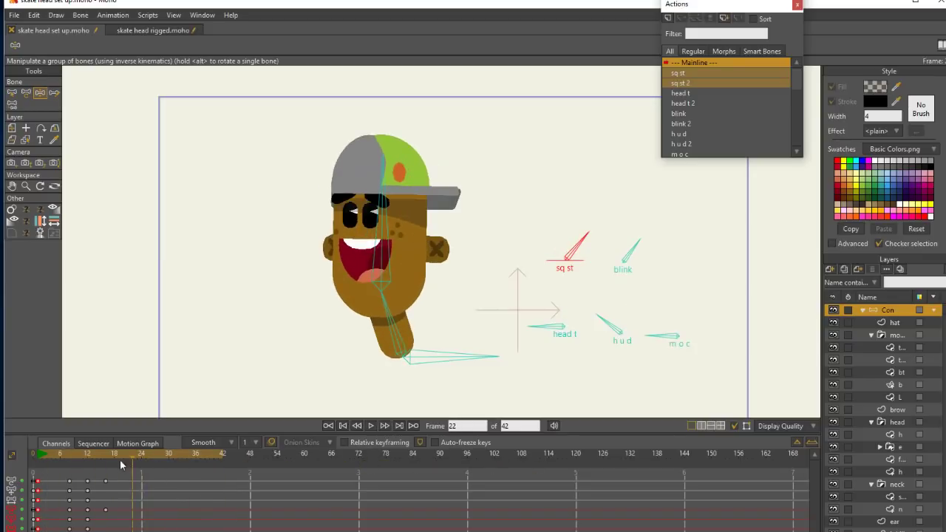
pyautogui.moveTo(131, 458); pyautogui.dragTo(7, 460)
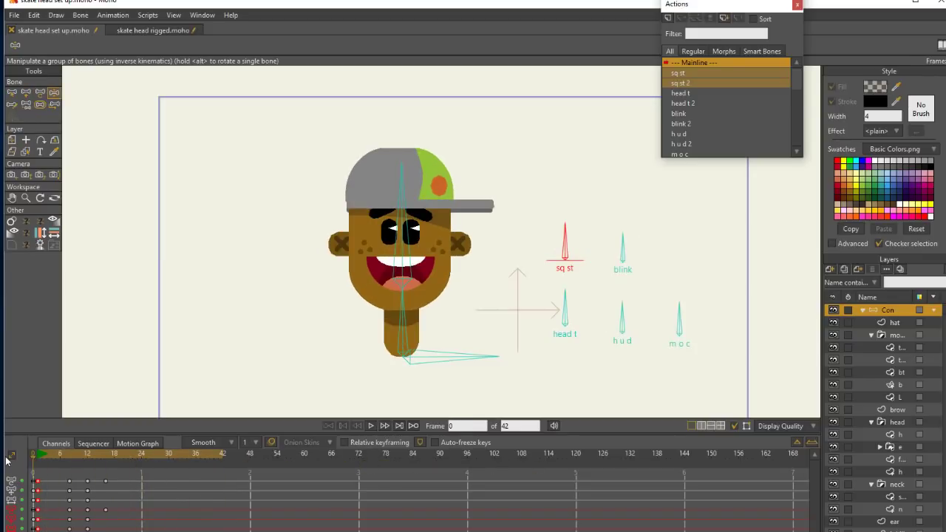